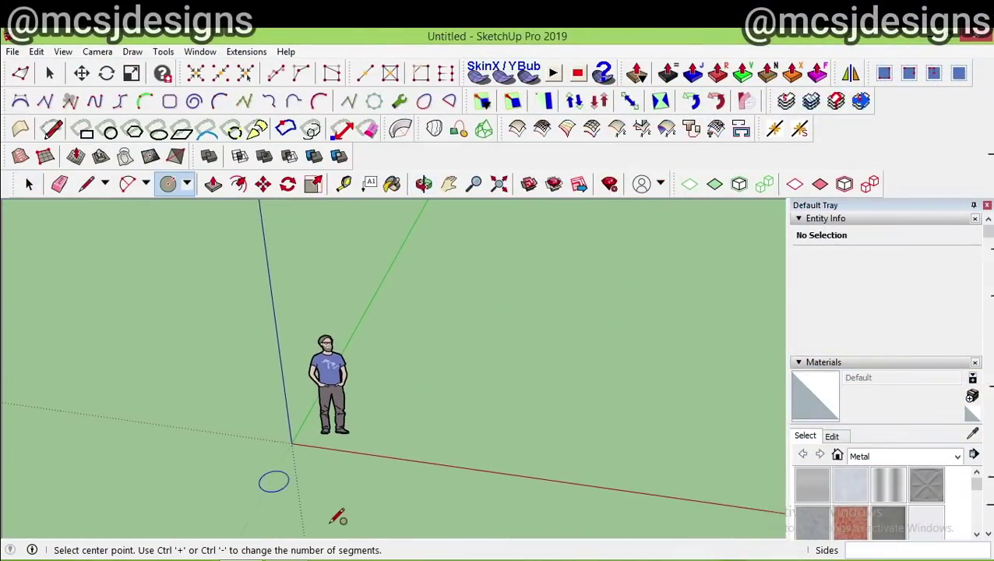
- Draw a 2.59 m circle at the origin and reverse its face
{"action": "left_click", "coordinate": [362, 308]}
{"action": "scroll", "coordinate": [459, 359], "scroll_direction": "down", "scroll_amount": 3}
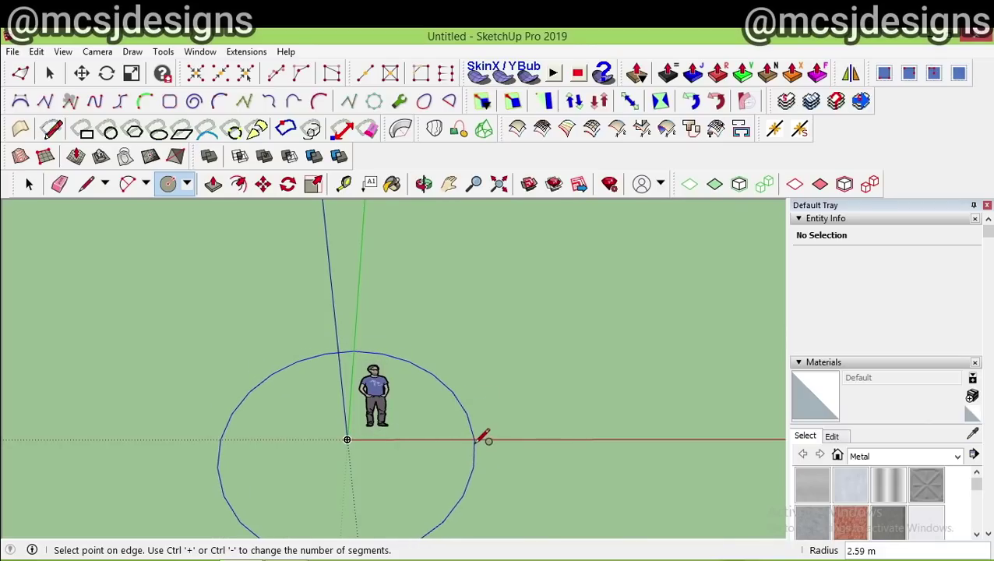
{"action": "left_click", "coordinate": [483, 439]}
{"action": "key", "text": "space"}
{"action": "left_click", "coordinate": [409, 448]}
{"action": "right_click", "coordinate": [410, 446]}
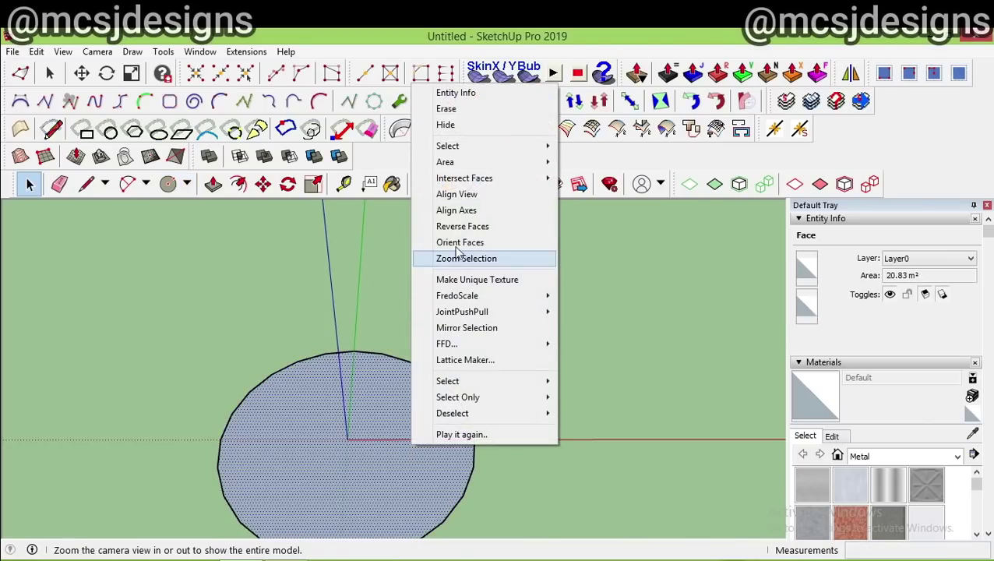
{"action": "left_click", "coordinate": [460, 226]}
- Reduce the circle to 9 segments and rotate the polygon 20° about its centre
{"action": "left_click", "coordinate": [464, 410]}
{"action": "right_click", "coordinate": [464, 411]}
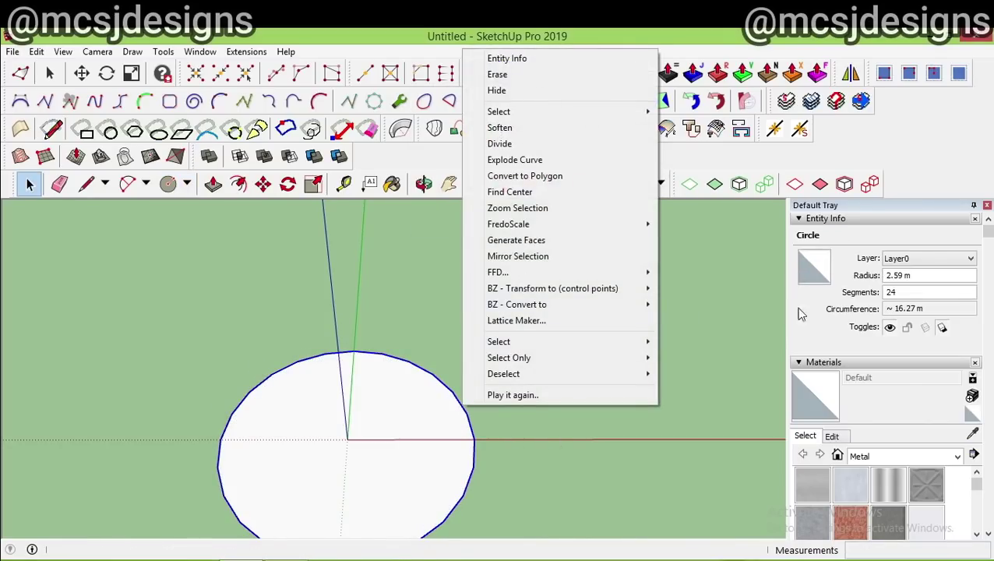
{"action": "left_click", "coordinate": [904, 292]}
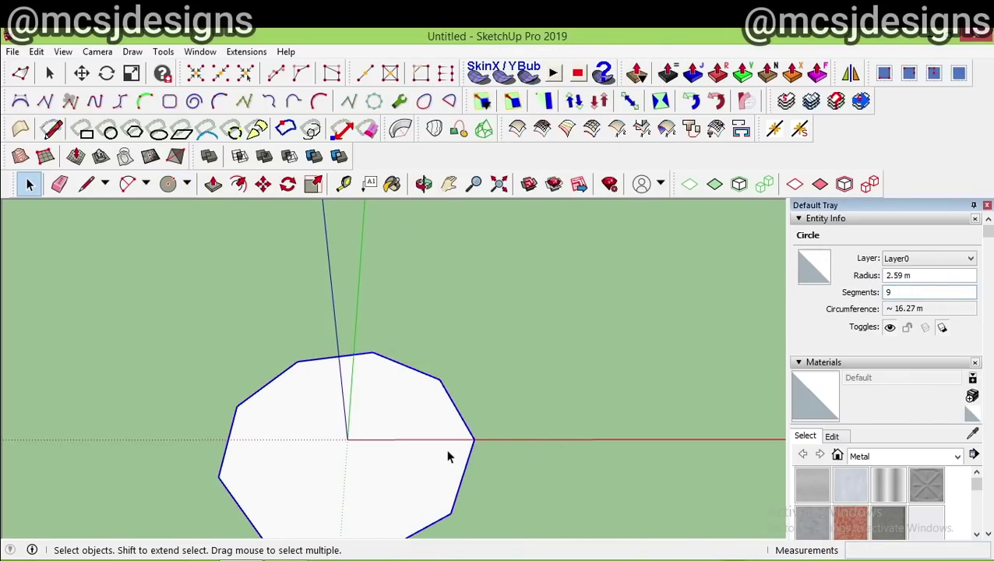
{"action": "double_click", "coordinate": [391, 453]}
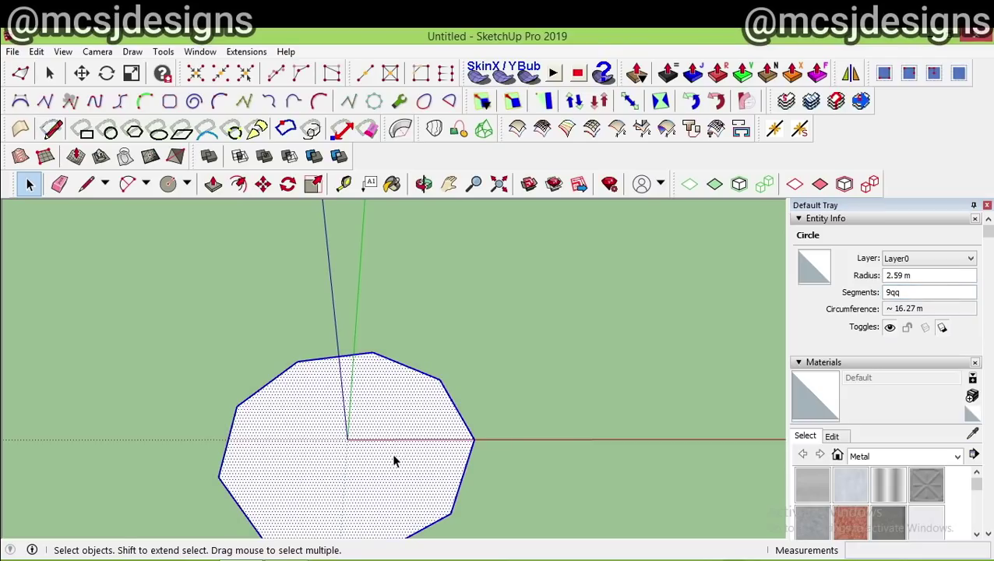
{"action": "key", "text": "q"}
{"action": "left_click_drag", "start_coordinate": [347, 440], "coordinate": [436, 478]}
{"action": "left_click", "coordinate": [462, 477]}
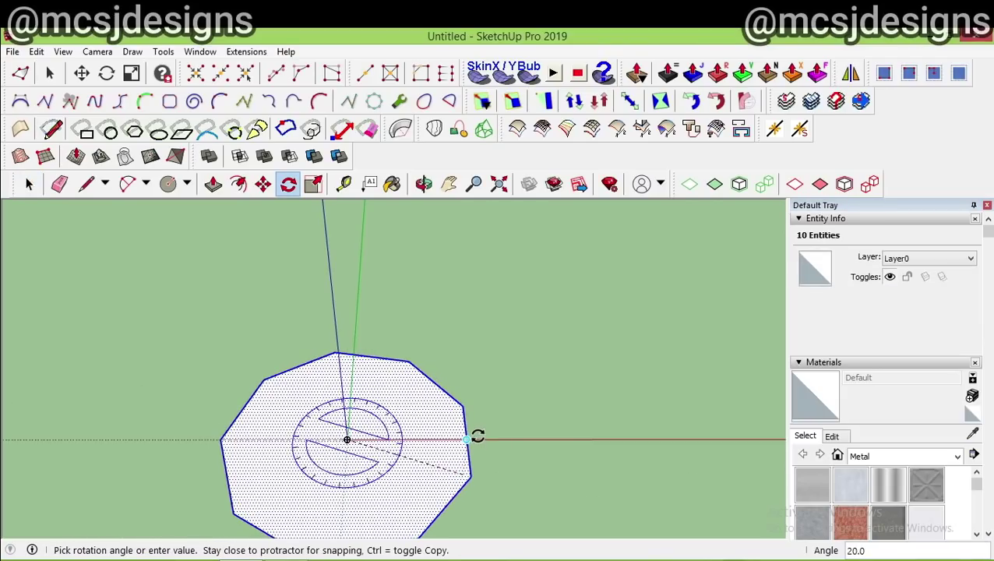
{"action": "left_click", "coordinate": [476, 435]}
- Draw a centre-to-vertex line and erase everything except one triangular wedge
{"action": "key", "text": "l"}
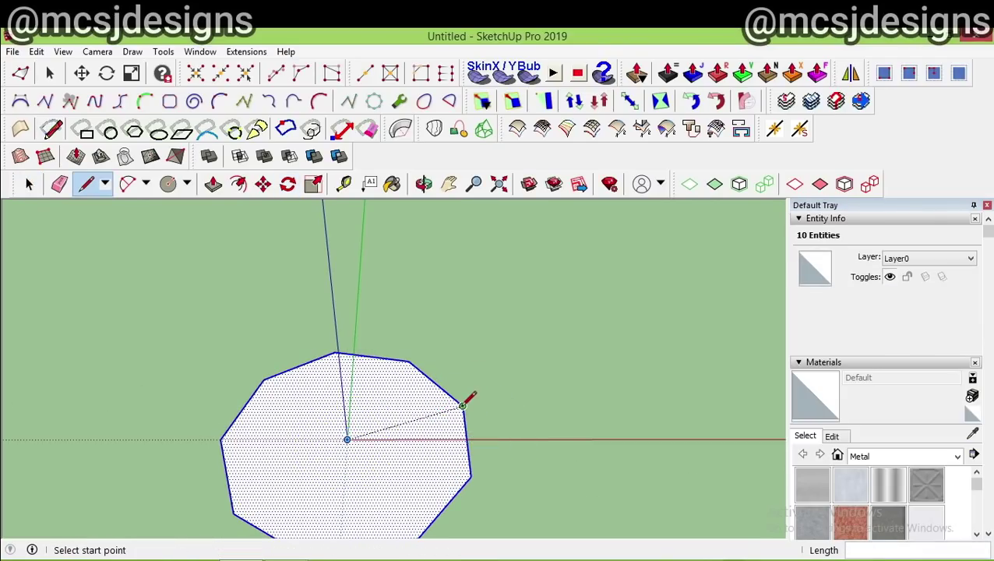
{"action": "left_click", "coordinate": [471, 476]}
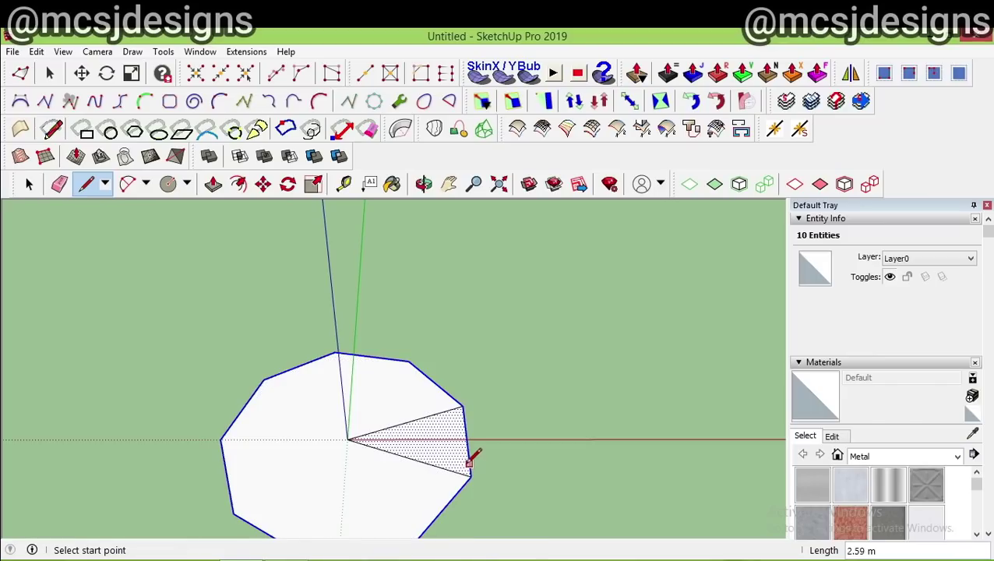
{"action": "key", "text": "e"}
{"action": "key", "text": "Delete"}
{"action": "key", "text": "l"}
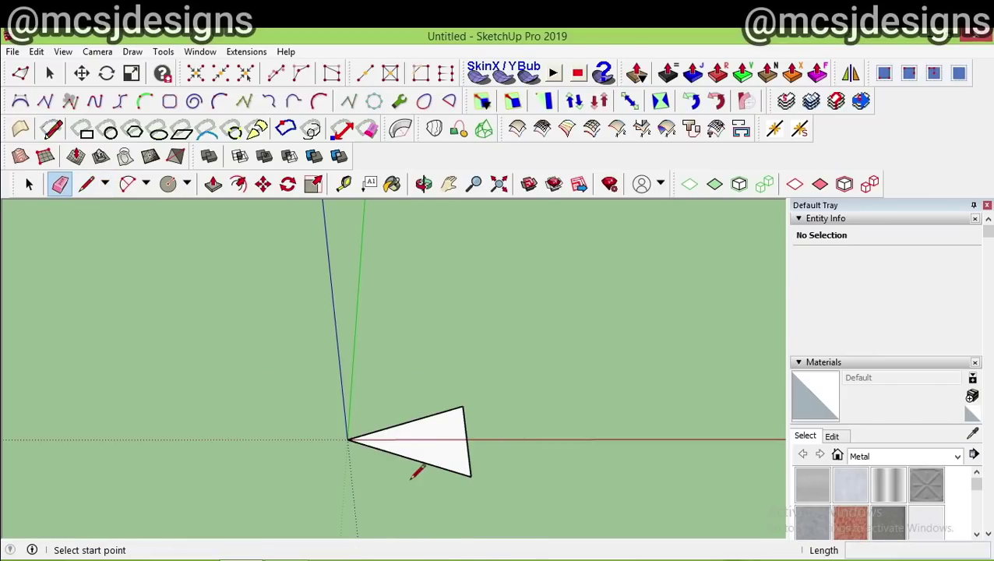
{"action": "key", "text": "e"}
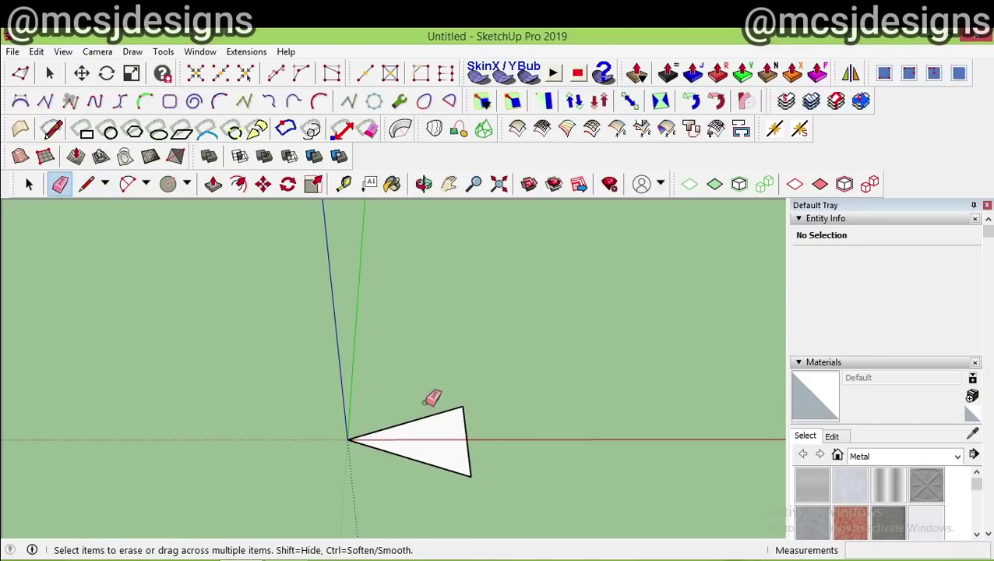
- Select the triangular wedge with its edges and start making it a component
{"action": "key", "text": "space"}
{"action": "double_click", "coordinate": [461, 459]}
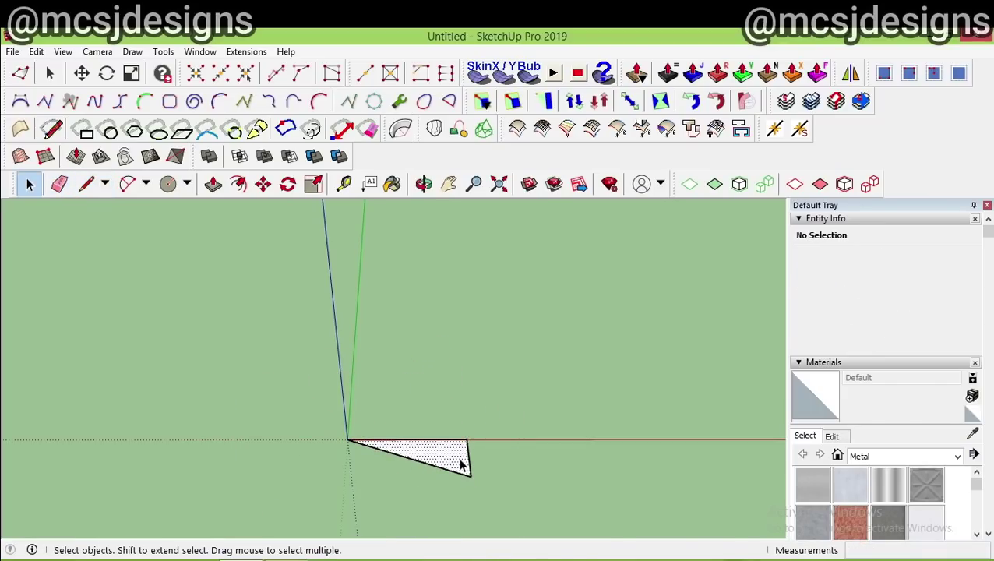
{"action": "right_click", "coordinate": [463, 461]}
{"action": "left_click", "coordinate": [514, 217]}
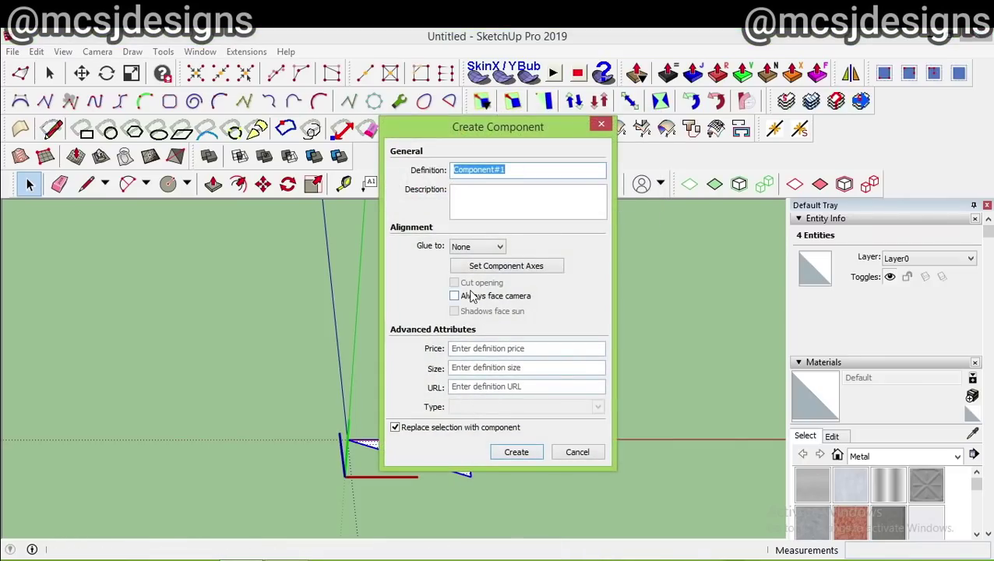
- Create the wedge component '1111' and mirror it across the red axis, keeping the original
{"action": "key", "text": "Return"}
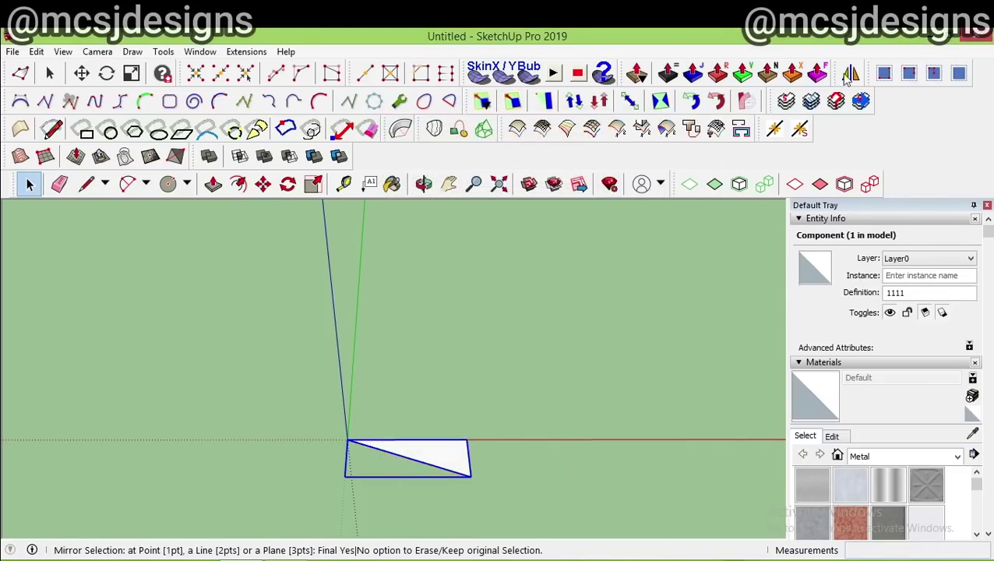
{"action": "left_click", "coordinate": [527, 447]}
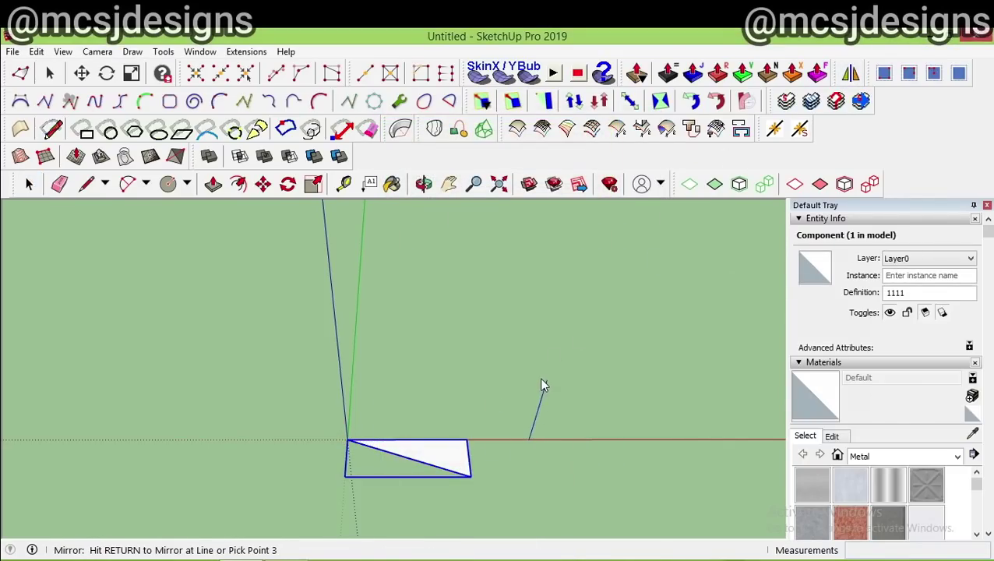
{"action": "left_click", "coordinate": [539, 388]}
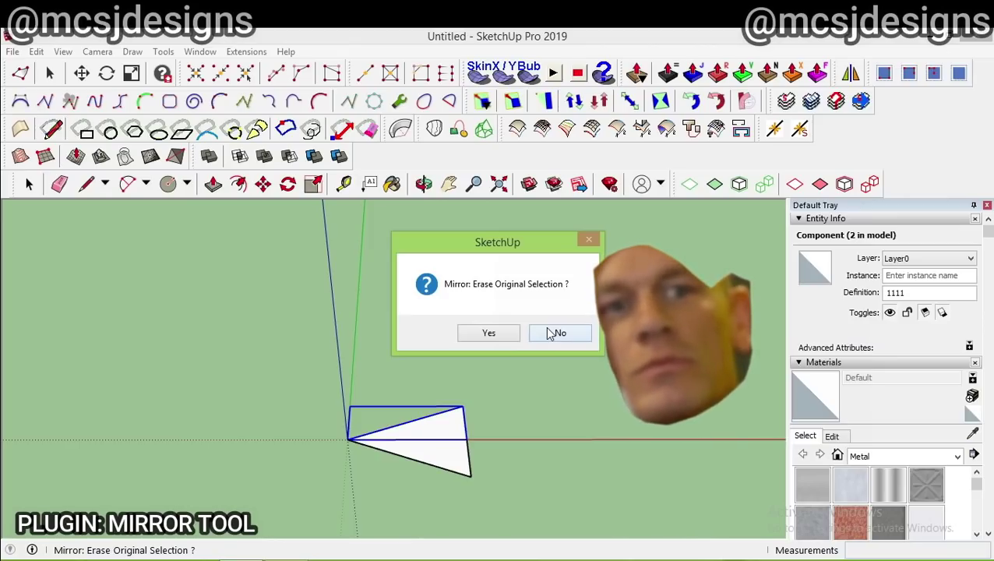
{"action": "left_click", "coordinate": [550, 333]}
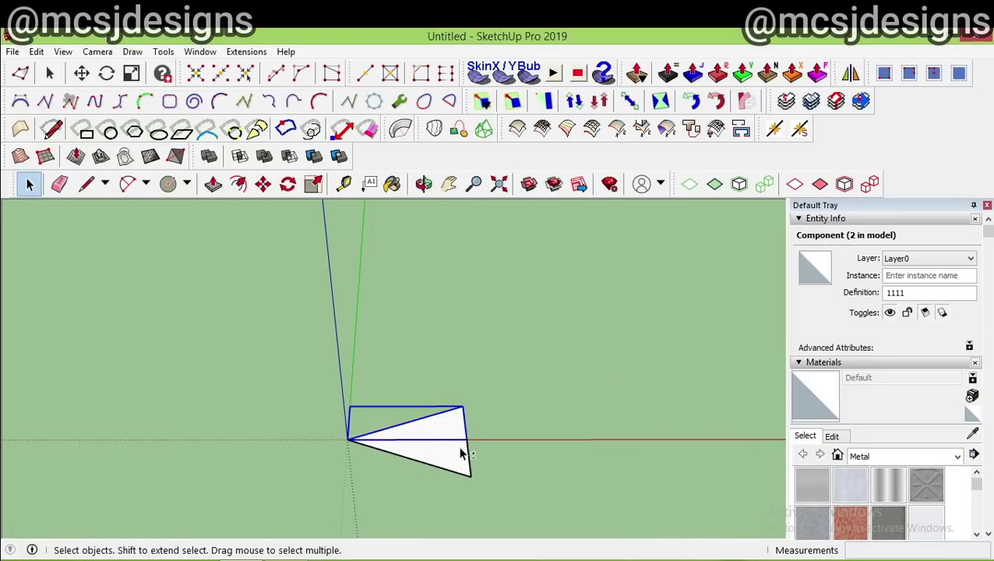
- Make the mirrored wedge pair a 'petalbase' component
{"action": "right_click", "coordinate": [455, 448]}
{"action": "left_click", "coordinate": [510, 175]}
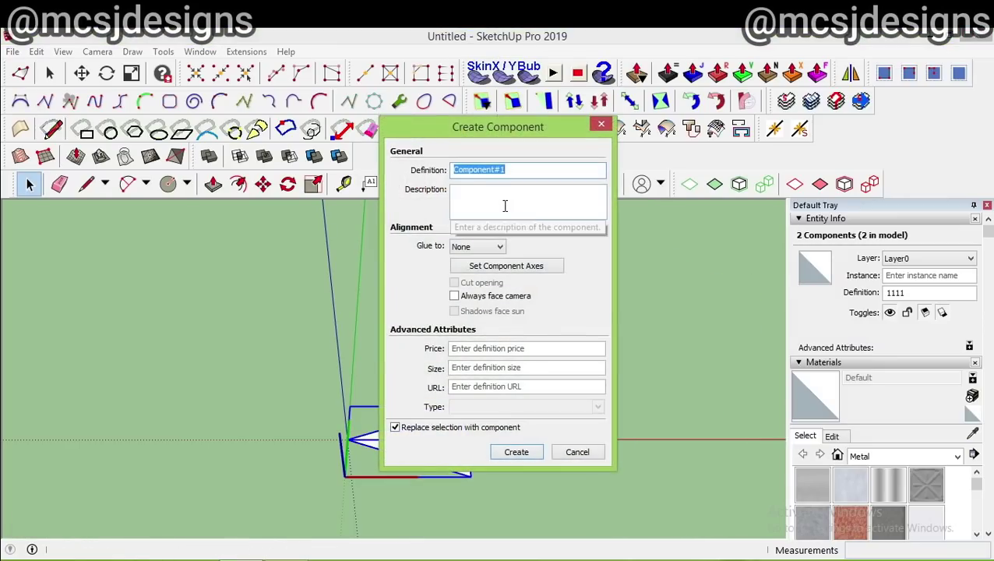
{"action": "type", "text": "petalbase"}
{"action": "key", "text": "Return"}
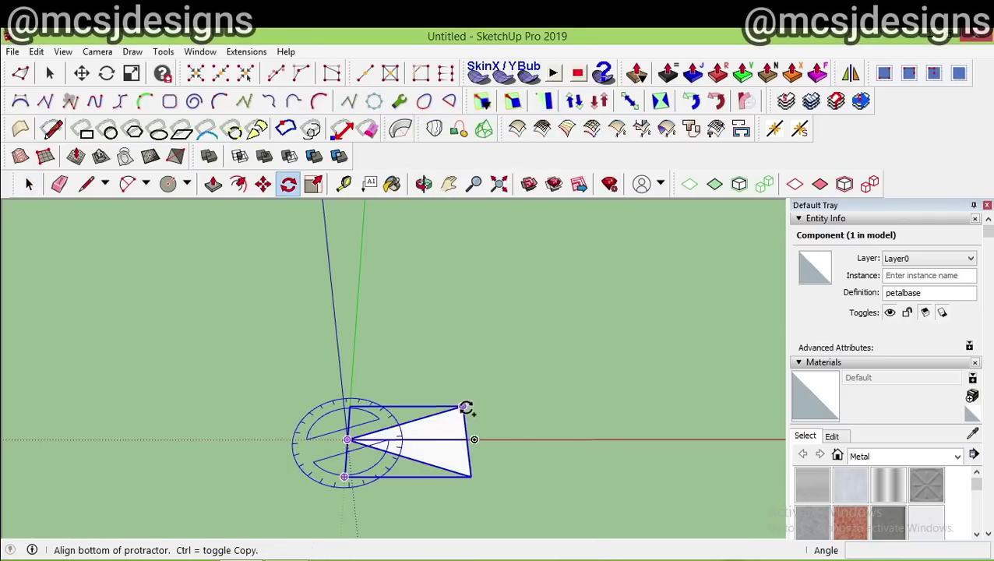
- Array the petalbase component with 40° rotated copies, 9x around the centre
{"action": "left_click", "coordinate": [464, 407]}
{"action": "left_click", "coordinate": [468, 477]}
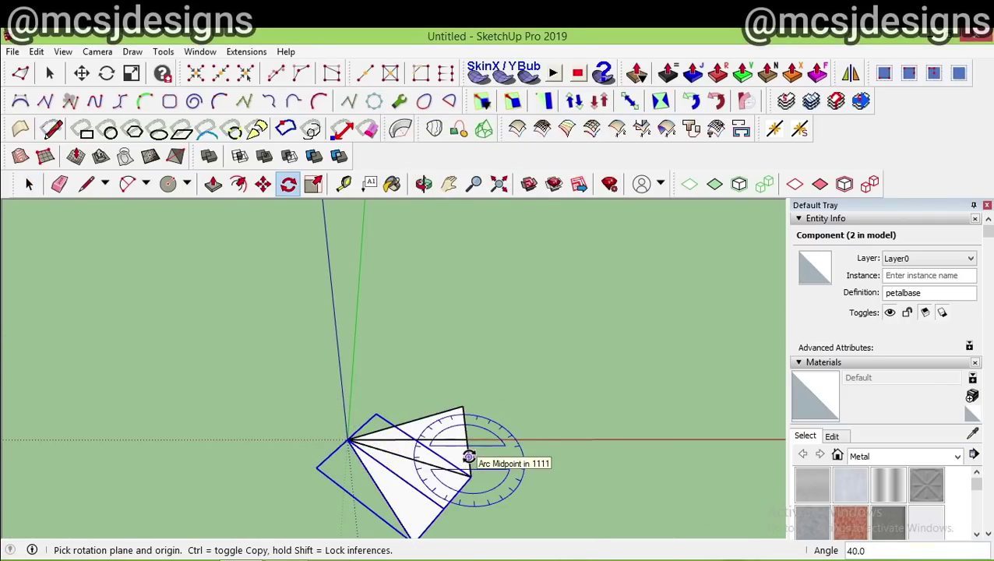
{"action": "type", "text": "9x"}
{"action": "key", "text": "Return"}
{"action": "middle_click_drag", "start_coordinate": [462, 406], "coordinate": [377, 428]}
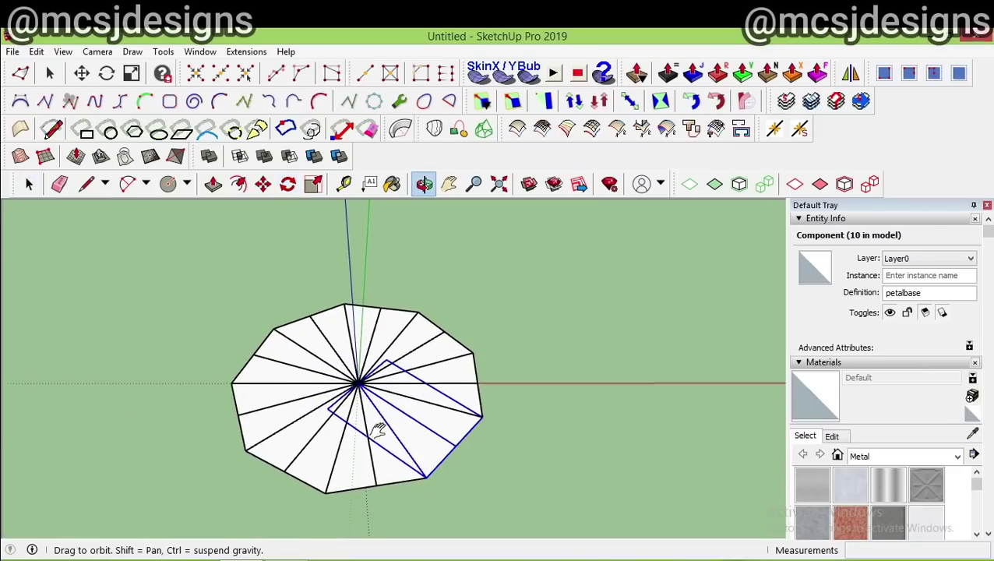
- Group all the petal components together
{"action": "key", "text": "space"}
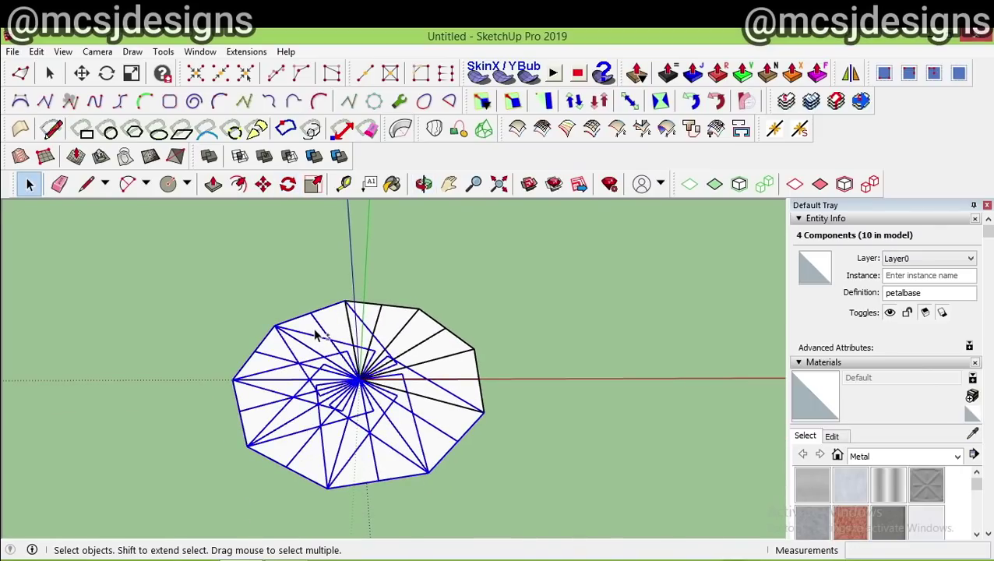
{"action": "right_click", "coordinate": [322, 333]}
{"action": "left_click", "coordinate": [455, 309]}
- Open the group and select a petal face, its edges and a 2.59 m radial edge
{"action": "double_click", "coordinate": [372, 403]}
{"action": "middle_click_drag", "start_coordinate": [373, 403], "coordinate": [355, 395]}
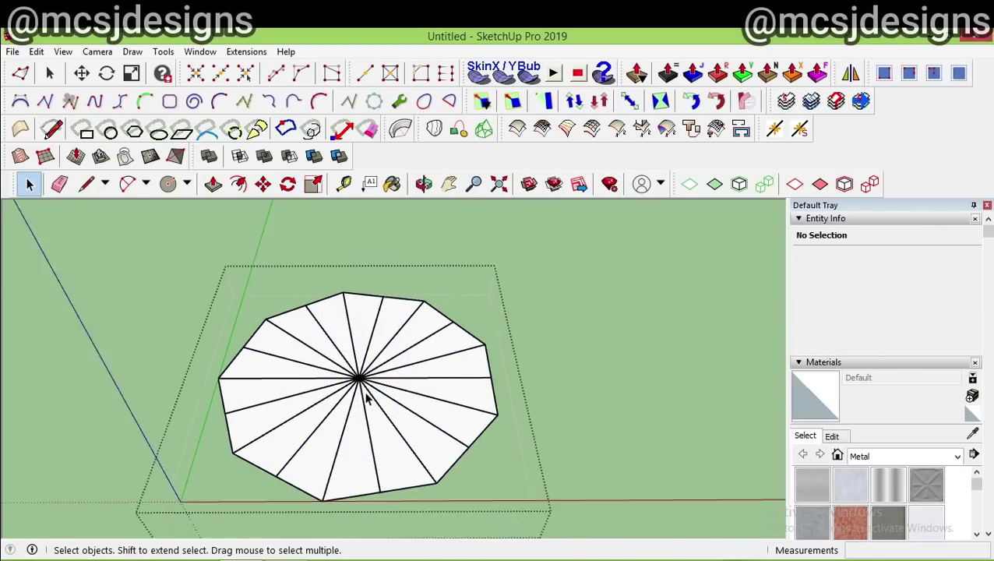
{"action": "middle_click_drag", "start_coordinate": [384, 456], "coordinate": [425, 393]}
{"action": "key", "text": "ctrl+a"}
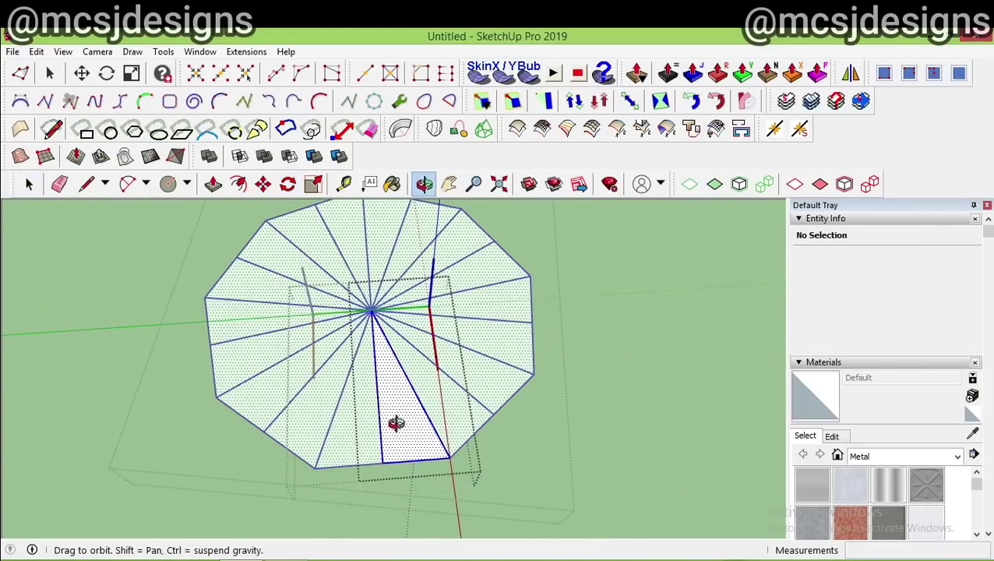
{"action": "left_click", "coordinate": [389, 423]}
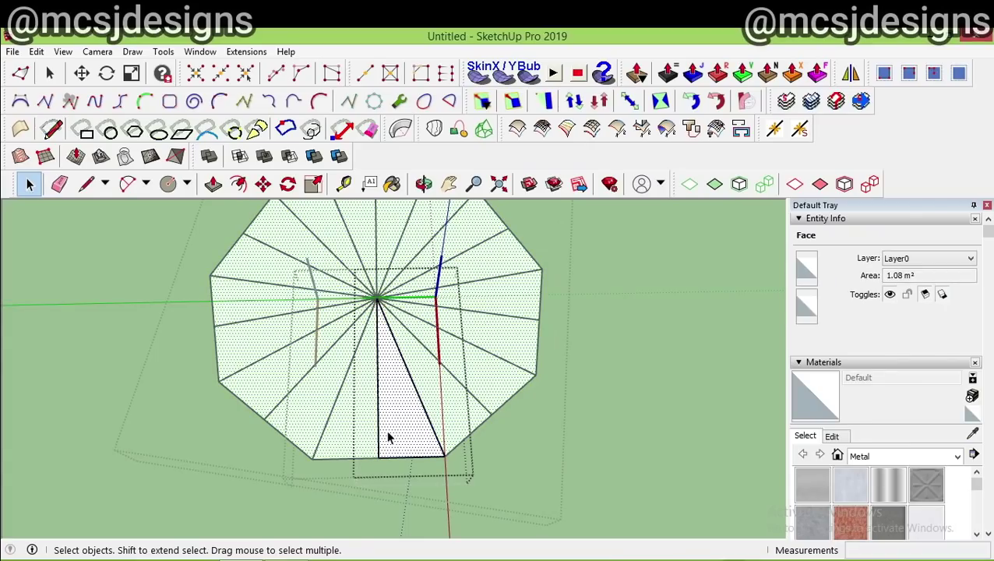
{"action": "left_click", "coordinate": [378, 403]}
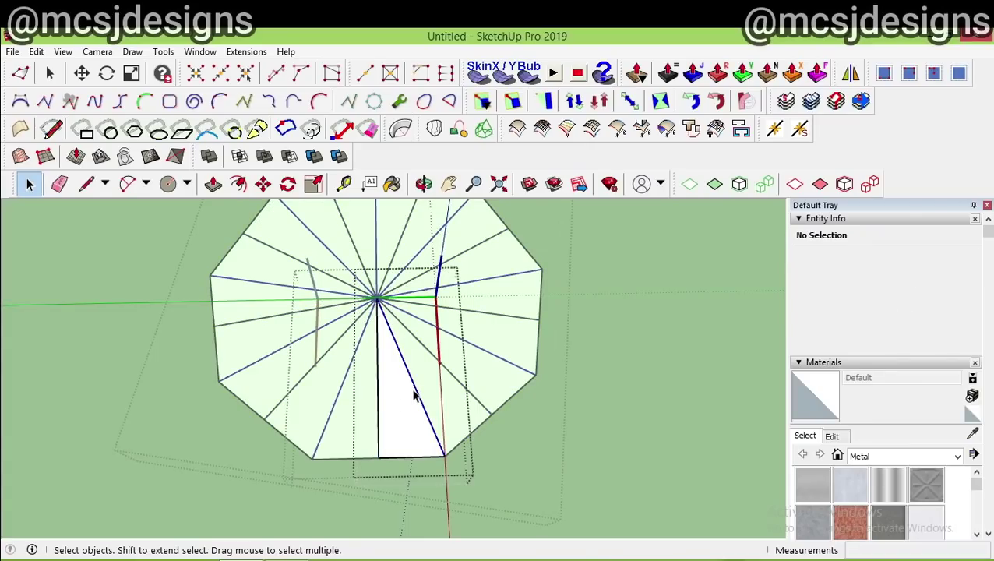
{"action": "left_click", "coordinate": [413, 394]}
{"action": "mouse_move", "coordinate": [414, 395]}
{"action": "middle_mouse_down"}
{"action": "mouse_move", "coordinate": [419, 416]}
{"action": "mouse_move", "coordinate": [372, 385]}
{"action": "middle_mouse_up"}
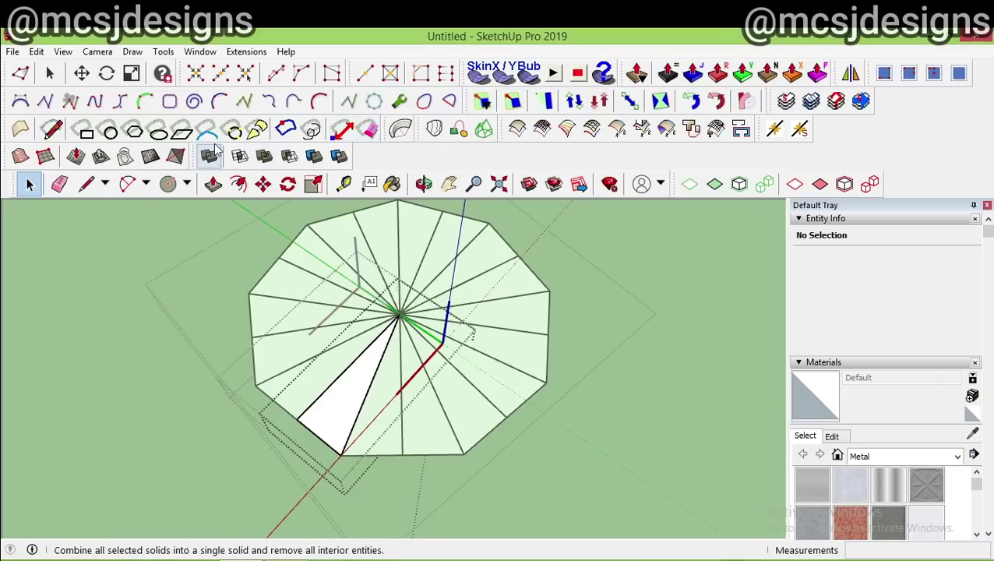
- Draw a Bezier petal curve in the wedge and nudge its bend inward
{"action": "left_click", "coordinate": [219, 101]}
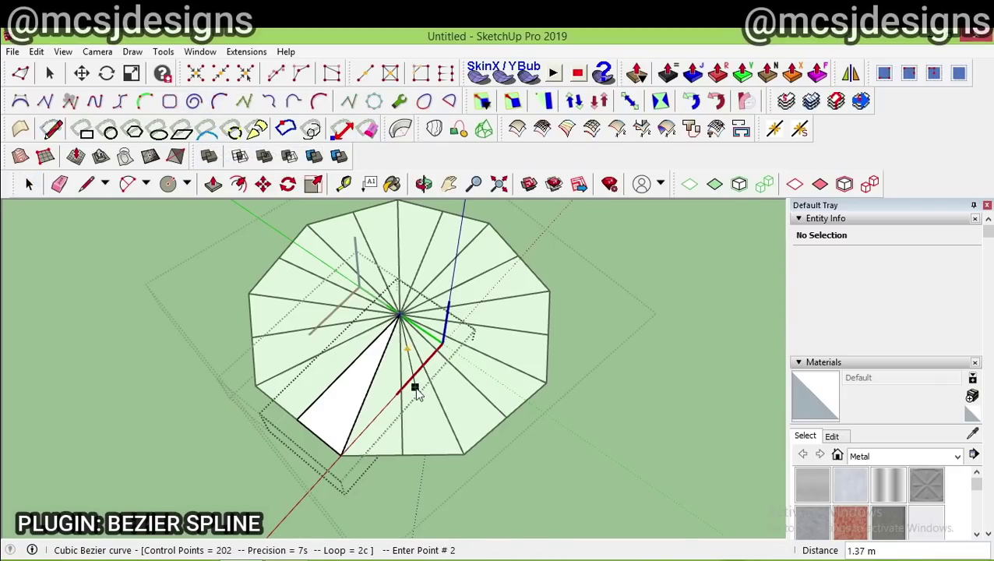
{"action": "right_click", "coordinate": [348, 459]}
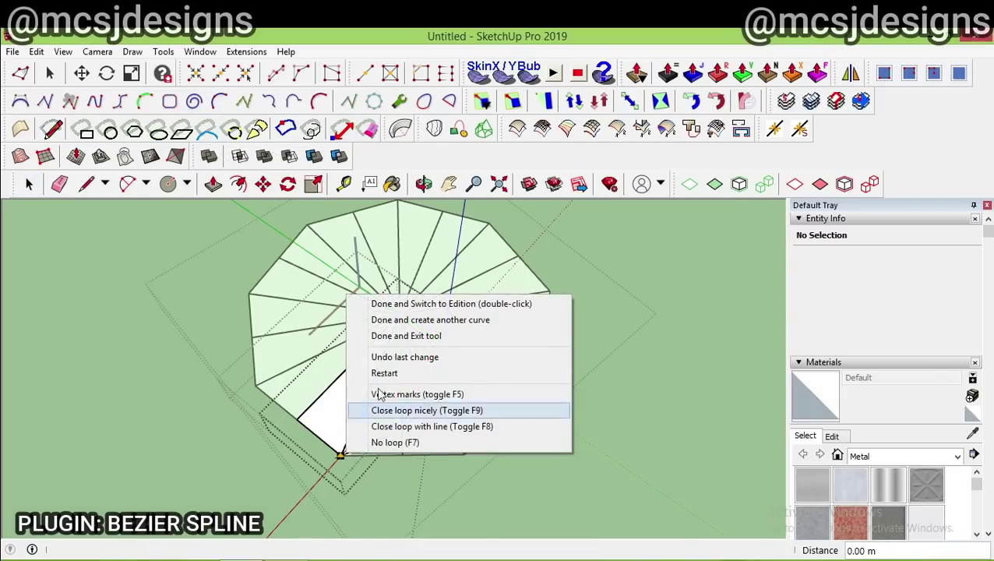
{"action": "left_click", "coordinate": [444, 303]}
{"action": "scroll", "coordinate": [424, 387], "scroll_direction": "up", "scroll_amount": 2}
{"action": "scroll", "coordinate": [424, 387], "scroll_direction": "up", "scroll_amount": 2}
{"action": "scroll", "coordinate": [424, 385], "scroll_direction": "up", "scroll_amount": 2}
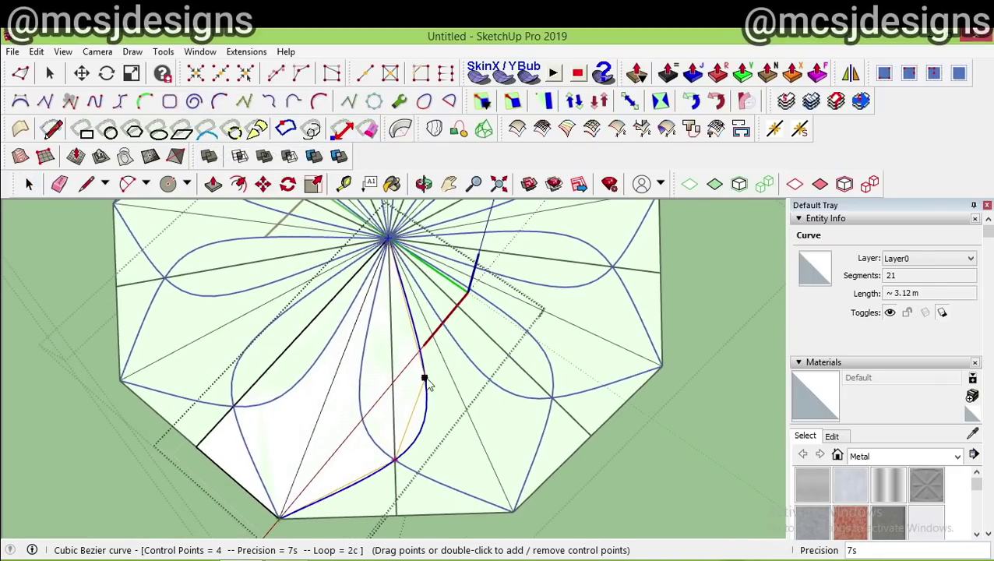
{"action": "scroll", "coordinate": [413, 354], "scroll_direction": "up", "scroll_amount": 1}
{"action": "scroll", "coordinate": [413, 360], "scroll_direction": "up", "scroll_amount": 1}
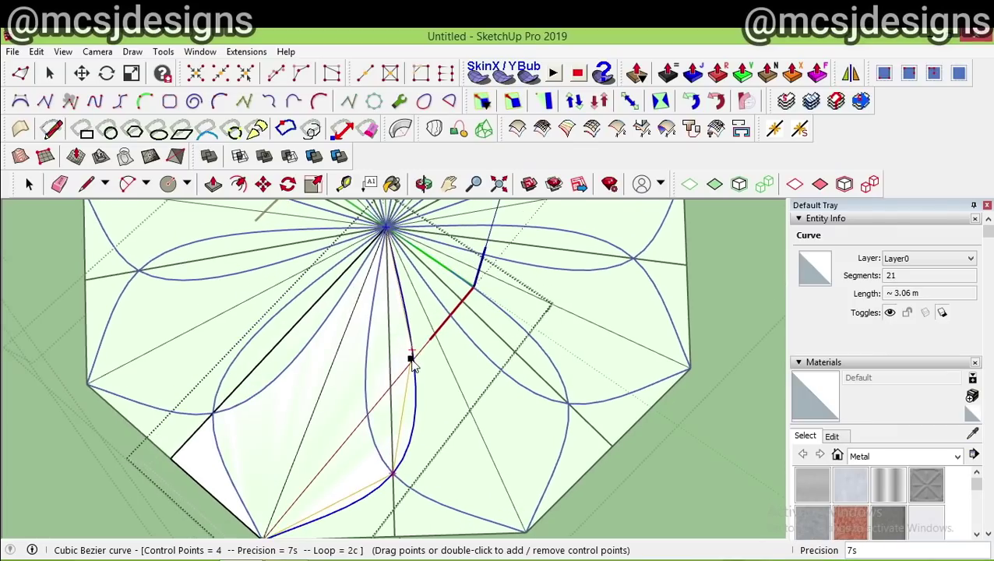
{"action": "left_click_drag", "start_coordinate": [427, 344], "coordinate": [423, 348]}
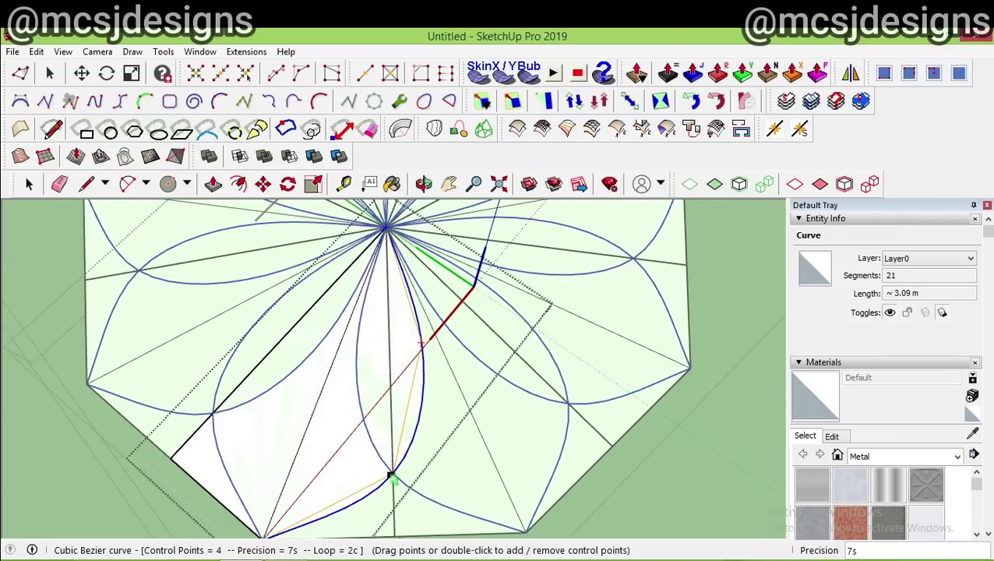
- Pull the petal curve's lower bend upward and finish editing the curve
{"action": "scroll", "coordinate": [393, 436], "scroll_direction": "down", "scroll_amount": 3}
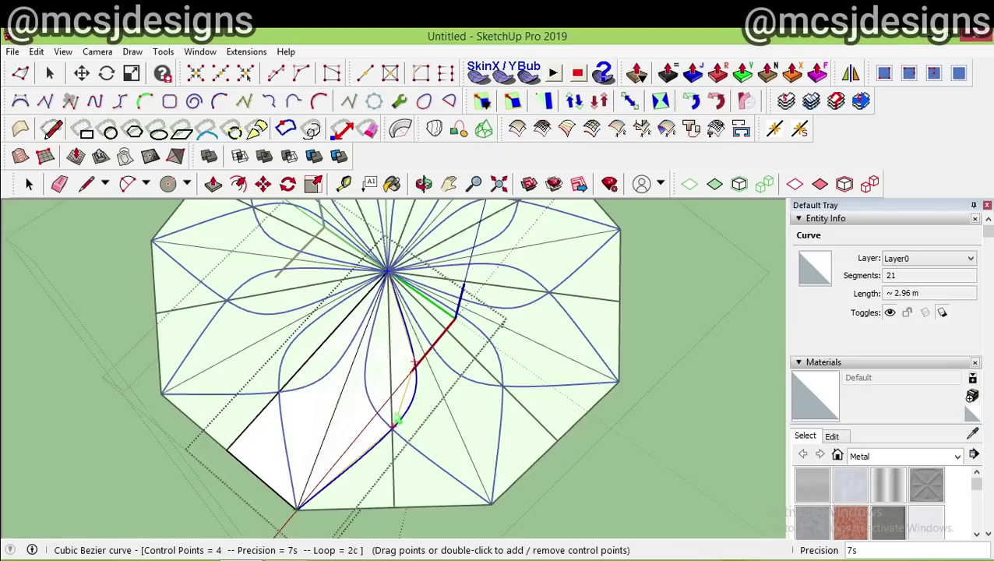
{"action": "mouse_move", "coordinate": [390, 427]}
{"action": "middle_mouse_down"}
{"action": "mouse_move", "coordinate": [399, 431]}
{"action": "mouse_move", "coordinate": [380, 415]}
{"action": "middle_mouse_up"}
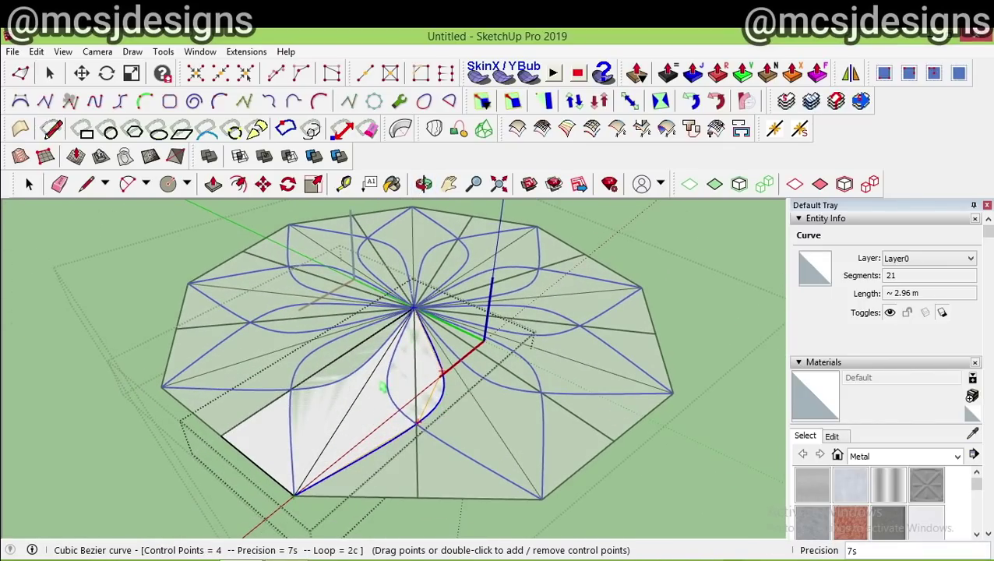
{"action": "mouse_move", "coordinate": [381, 385]}
{"action": "middle_mouse_down"}
{"action": "mouse_move", "coordinate": [411, 422]}
{"action": "mouse_move", "coordinate": [395, 470]}
{"action": "mouse_move", "coordinate": [438, 451]}
{"action": "middle_mouse_up"}
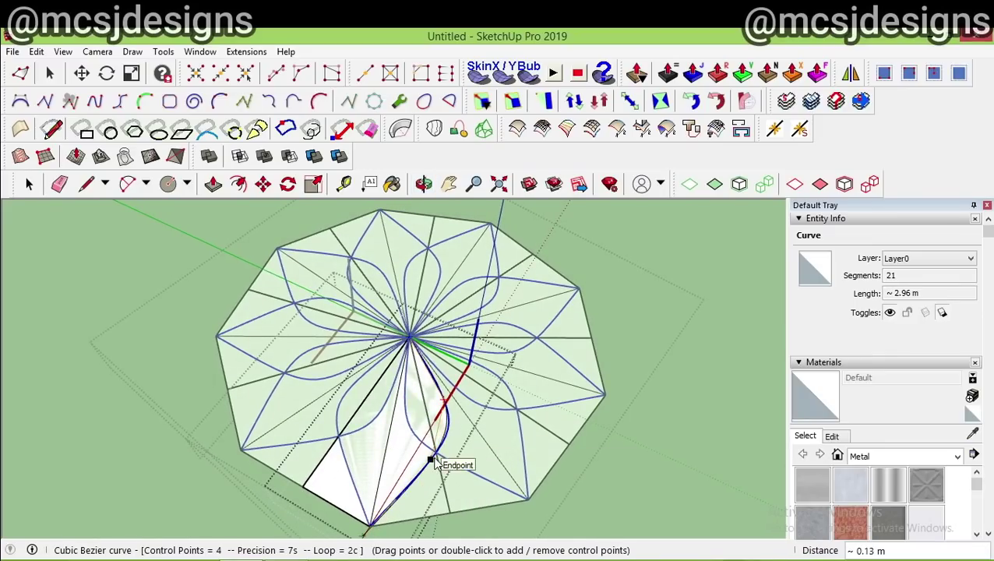
{"action": "left_click_drag", "start_coordinate": [434, 461], "coordinate": [434, 442]}
{"action": "key", "text": "space"}
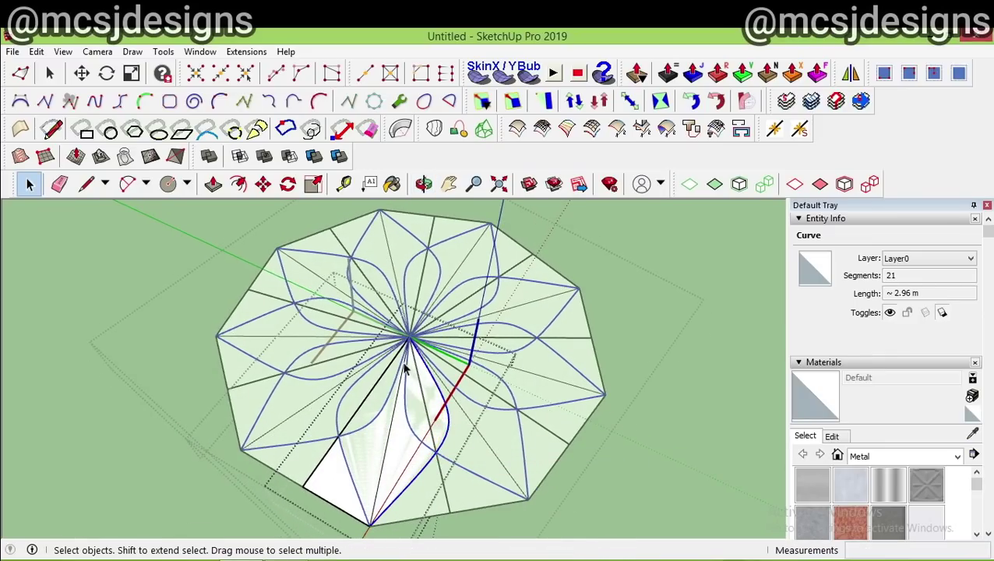
- Orbit around the flower pattern and select its component
{"action": "mouse_move", "coordinate": [446, 432]}
{"action": "middle_mouse_down"}
{"action": "mouse_move", "coordinate": [195, 434]}
{"action": "mouse_move", "coordinate": [371, 448]}
{"action": "middle_mouse_up"}
{"action": "mouse_move", "coordinate": [418, 470]}
{"action": "middle_mouse_down"}
{"action": "mouse_move", "coordinate": [440, 455]}
{"action": "mouse_move", "coordinate": [400, 510]}
{"action": "mouse_move", "coordinate": [344, 450]}
{"action": "mouse_move", "coordinate": [439, 409]}
{"action": "mouse_move", "coordinate": [418, 429]}
{"action": "middle_mouse_up"}
{"action": "left_click", "coordinate": [344, 454]}
- Inside the component, delete the straight radial and octagon construction lines
{"action": "double_click", "coordinate": [345, 454]}
{"action": "left_click", "coordinate": [322, 444]}
{"action": "key", "text": "Delete"}
{"action": "left_click", "coordinate": [401, 413]}
{"action": "key", "text": "Delete"}
- With Vertex Tools on the petal curve, lift one vertex about 0.44 m upward
{"action": "left_click", "coordinate": [430, 413]}
{"action": "left_click", "coordinate": [21, 75]}
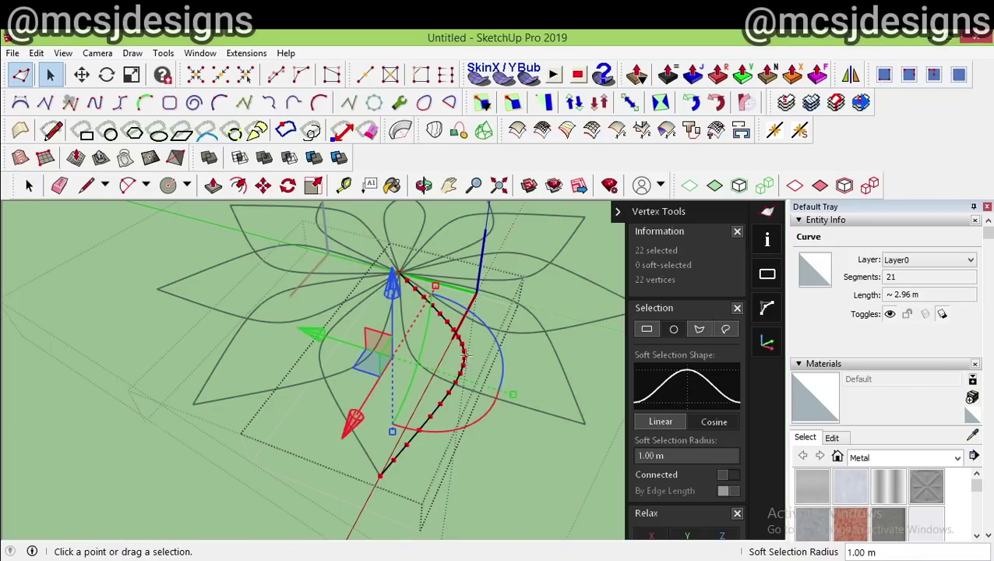
{"action": "mouse_move", "coordinate": [390, 350]}
{"action": "middle_mouse_down"}
{"action": "mouse_move", "coordinate": [429, 343]}
{"action": "mouse_move", "coordinate": [405, 351]}
{"action": "middle_mouse_up"}
{"action": "left_click", "coordinate": [405, 361]}
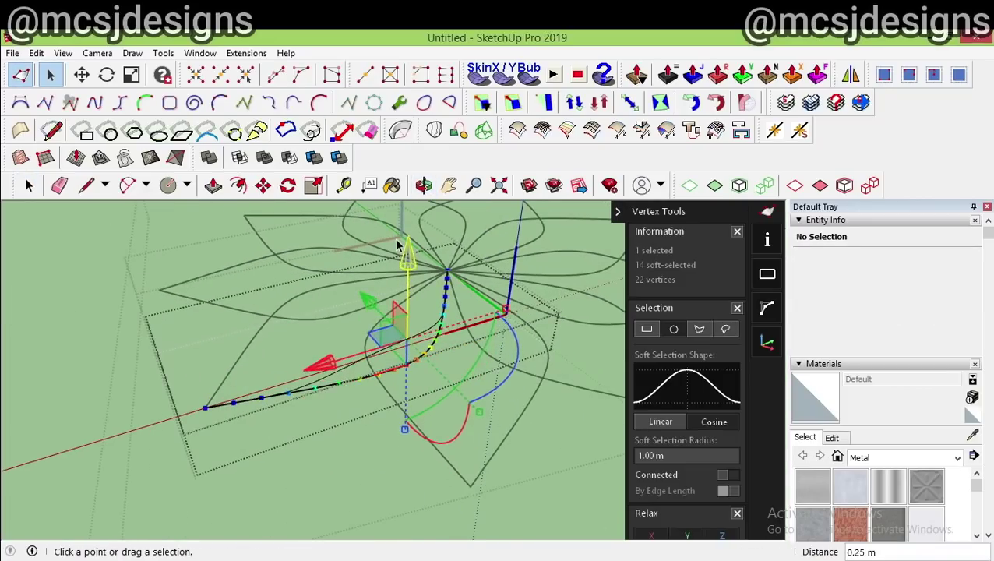
{"action": "left_click_drag", "start_coordinate": [401, 335], "coordinate": [400, 226]}
- Raise further parts of the curve so the petal waves in 3D
{"action": "key", "text": "o"}
{"action": "left_click_drag", "start_coordinate": [433, 299], "coordinate": [488, 285]}
{"action": "mouse_move", "coordinate": [489, 285]}
{"action": "middle_mouse_down"}
{"action": "mouse_move", "coordinate": [468, 268]}
{"action": "mouse_move", "coordinate": [415, 267]}
{"action": "mouse_move", "coordinate": [444, 255]}
{"action": "mouse_move", "coordinate": [393, 389]}
{"action": "middle_mouse_up"}
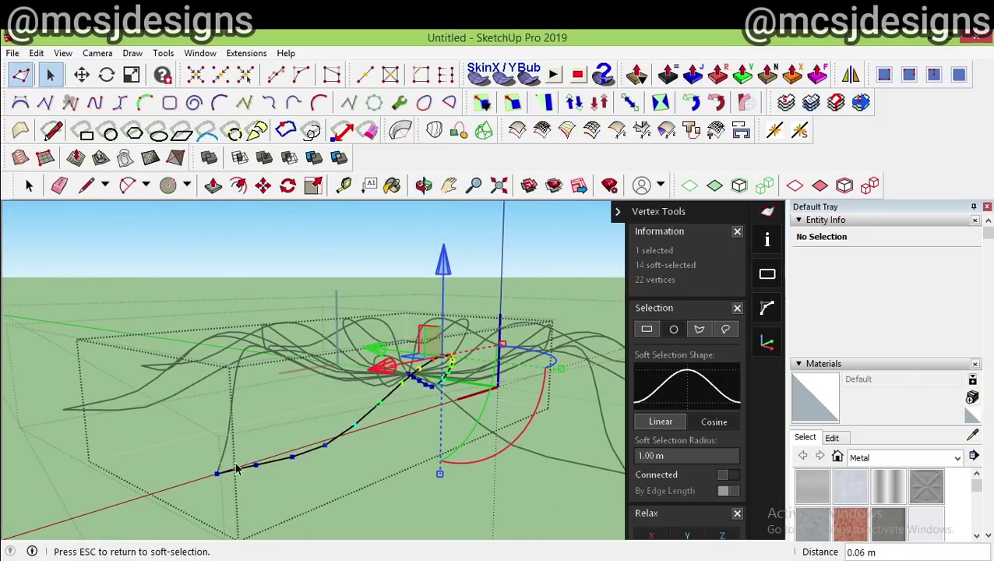
{"action": "middle_click_drag", "start_coordinate": [292, 456], "coordinate": [290, 425]}
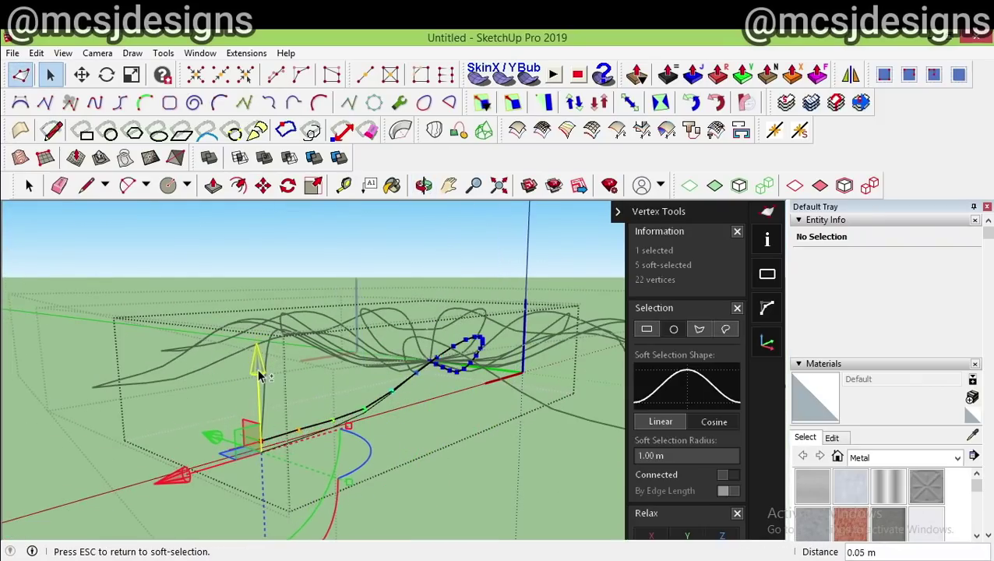
{"action": "mouse_move", "coordinate": [290, 424]}
{"action": "middle_mouse_down"}
{"action": "mouse_move", "coordinate": [330, 371]}
{"action": "mouse_move", "coordinate": [304, 351]}
{"action": "middle_mouse_up"}
{"action": "key", "text": "space"}
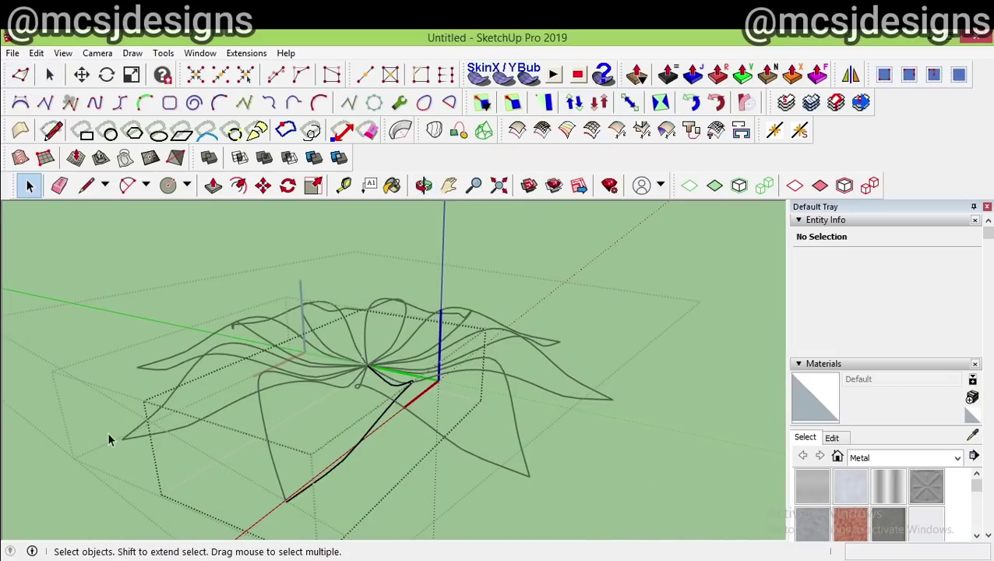
- Explode the flower group, then explode its 20 petal components into loose curved edges
{"action": "mouse_move", "coordinate": [108, 430]}
{"action": "middle_mouse_down"}
{"action": "mouse_move", "coordinate": [174, 293]}
{"action": "mouse_move", "coordinate": [311, 281]}
{"action": "mouse_move", "coordinate": [312, 310]}
{"action": "mouse_move", "coordinate": [348, 261]}
{"action": "mouse_move", "coordinate": [341, 346]}
{"action": "middle_mouse_up"}
{"action": "left_click", "coordinate": [312, 310]}
{"action": "scroll", "coordinate": [341, 347], "scroll_direction": "up", "scroll_amount": 4}
{"action": "right_click", "coordinate": [358, 376]}
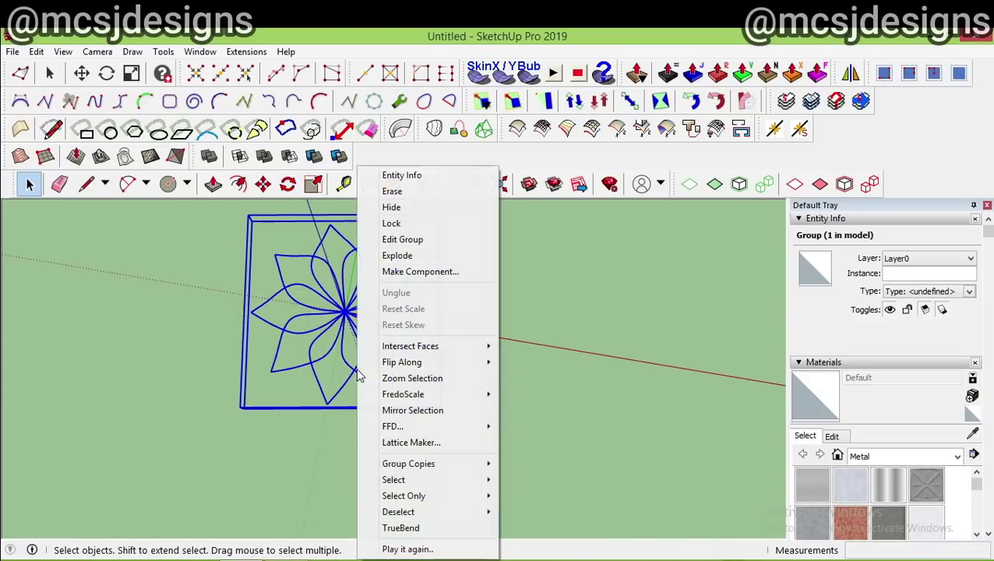
{"action": "left_click", "coordinate": [417, 255]}
{"action": "right_click", "coordinate": [359, 272]}
{"action": "left_click", "coordinate": [393, 244]}
{"action": "right_click", "coordinate": [358, 264]}
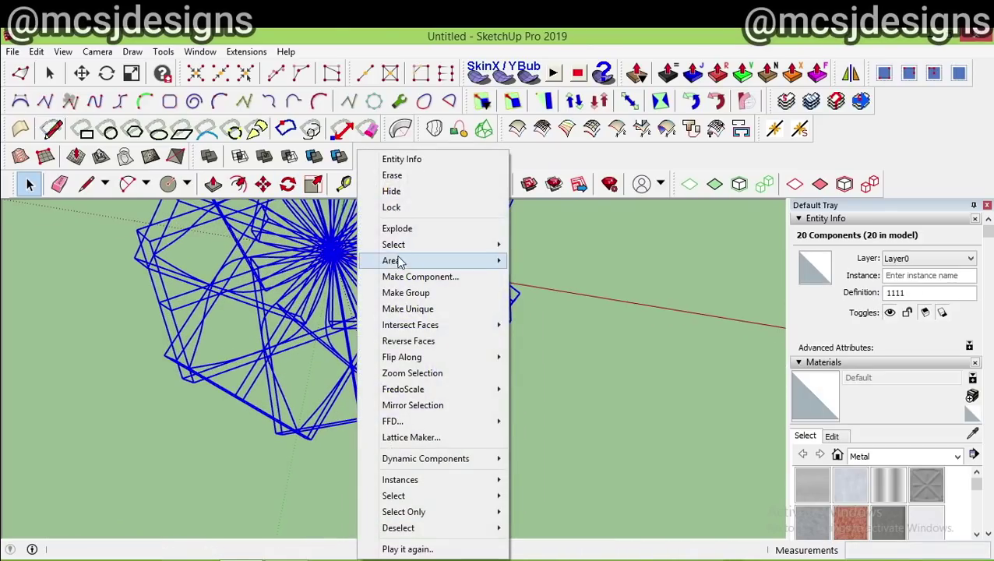
{"action": "left_click", "coordinate": [396, 228]}
{"action": "scroll", "coordinate": [339, 292], "scroll_direction": "up", "scroll_amount": 3}
- Attempt a soap-bubble surface and dismiss the closed-loop error
{"action": "middle_click_drag", "start_coordinate": [327, 387], "coordinate": [354, 392]}
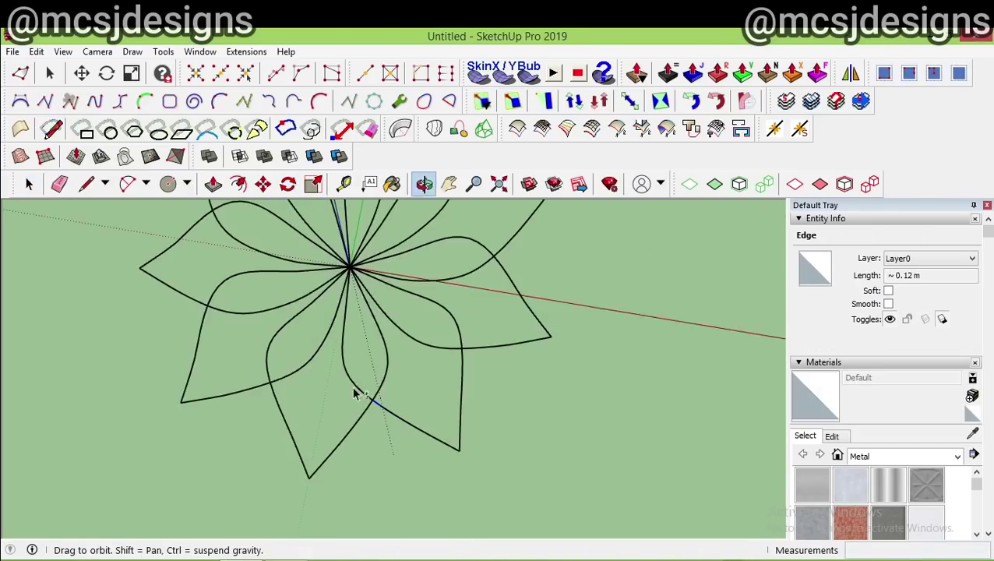
{"action": "scroll", "coordinate": [366, 277], "scroll_direction": "up", "scroll_amount": 4}
{"action": "scroll", "coordinate": [384, 281], "scroll_direction": "up", "scroll_amount": 2}
{"action": "left_click", "coordinate": [434, 127]}
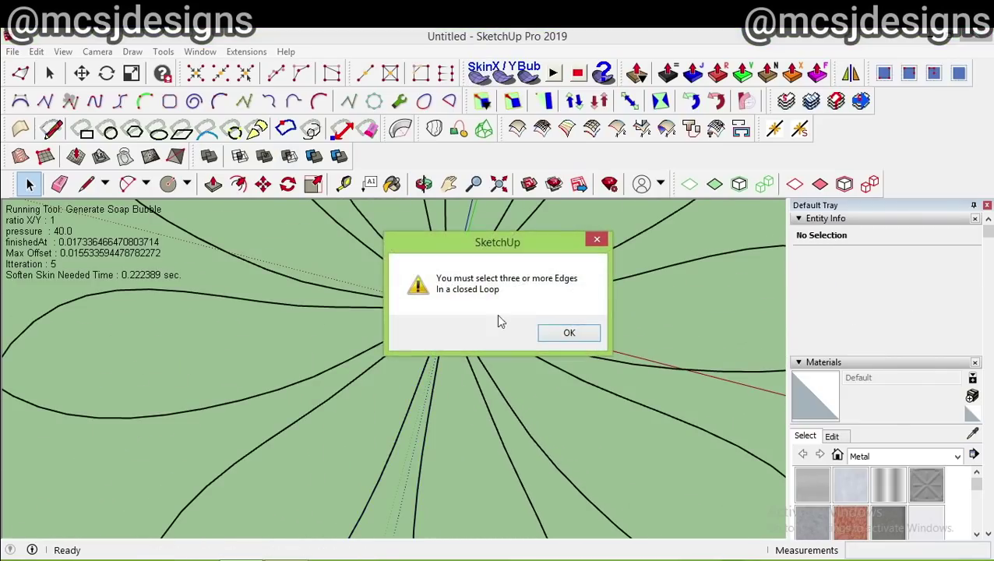
{"action": "key", "text": "Return"}
- Select edges at the flower centre, then select the whole model
{"action": "scroll", "coordinate": [448, 308], "scroll_direction": "up", "scroll_amount": 3}
{"action": "left_click", "coordinate": [448, 308]}
{"action": "scroll", "coordinate": [447, 308], "scroll_direction": "up", "scroll_amount": 2}
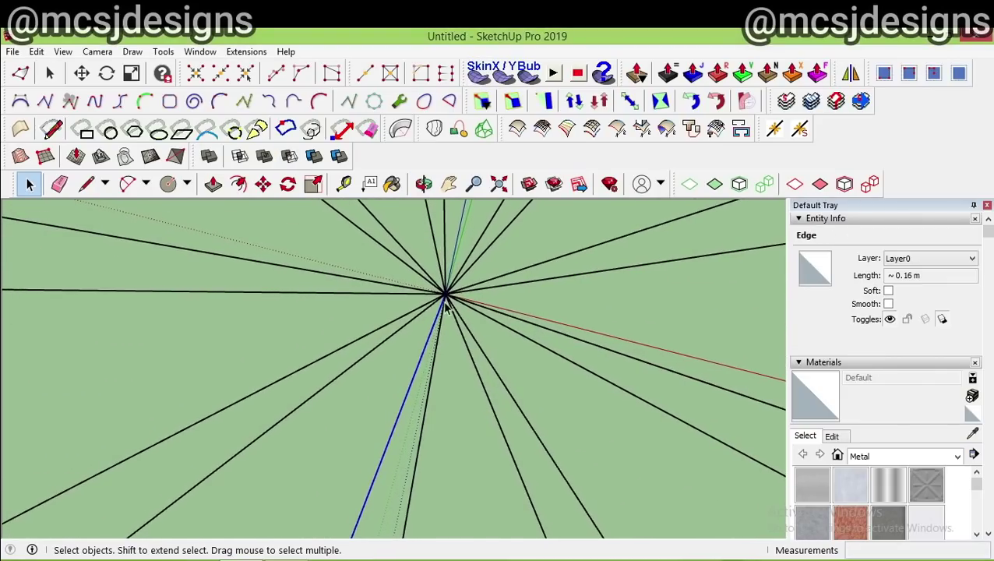
{"action": "left_click", "coordinate": [444, 310], "text": "shift"}
{"action": "key", "text": "ctrl+a"}
{"action": "middle_click_drag", "start_coordinate": [438, 385], "coordinate": [436, 215]}
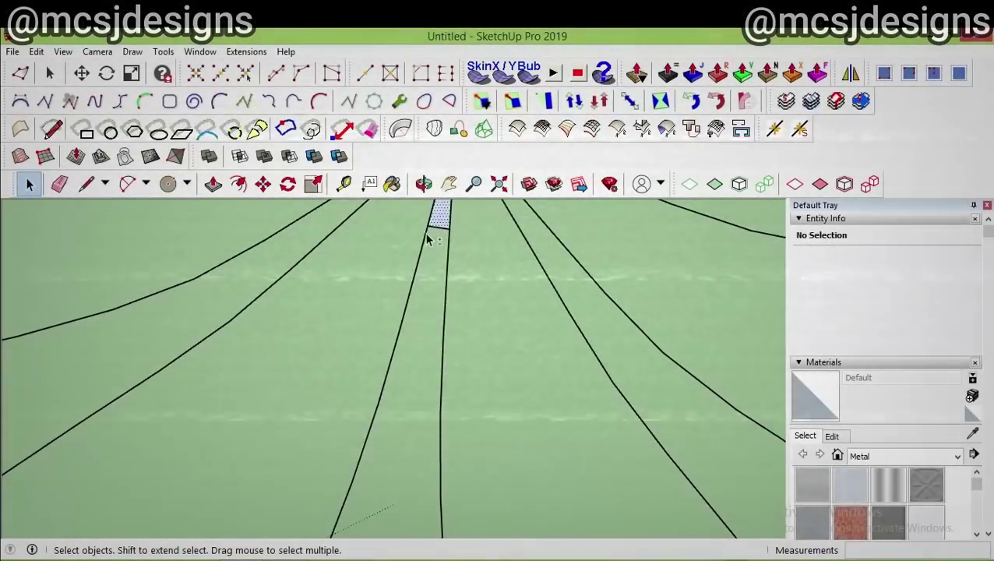
- Select the petal's inner-tip edge and extend the selection down its left curve
{"action": "left_click", "coordinate": [436, 227]}
{"action": "left_click", "coordinate": [448, 269], "text": "shift"}
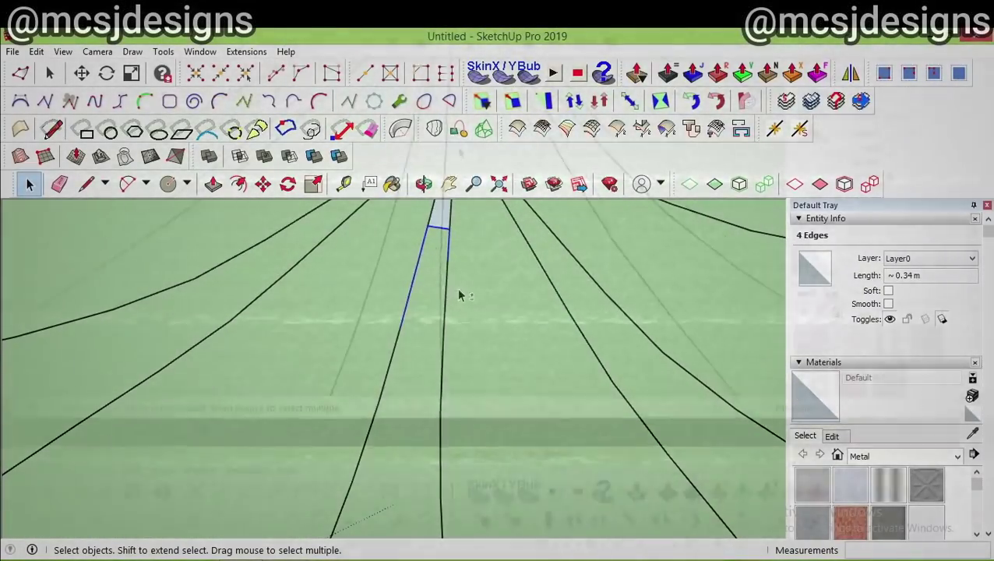
{"action": "left_click", "coordinate": [443, 366], "text": "shift"}
{"action": "scroll", "coordinate": [428, 343], "scroll_direction": "down", "scroll_amount": 3}
{"action": "left_click", "coordinate": [414, 321], "text": "shift"}
{"action": "left_click", "coordinate": [398, 358], "text": "shift"}
{"action": "left_click", "coordinate": [355, 397], "text": "shift"}
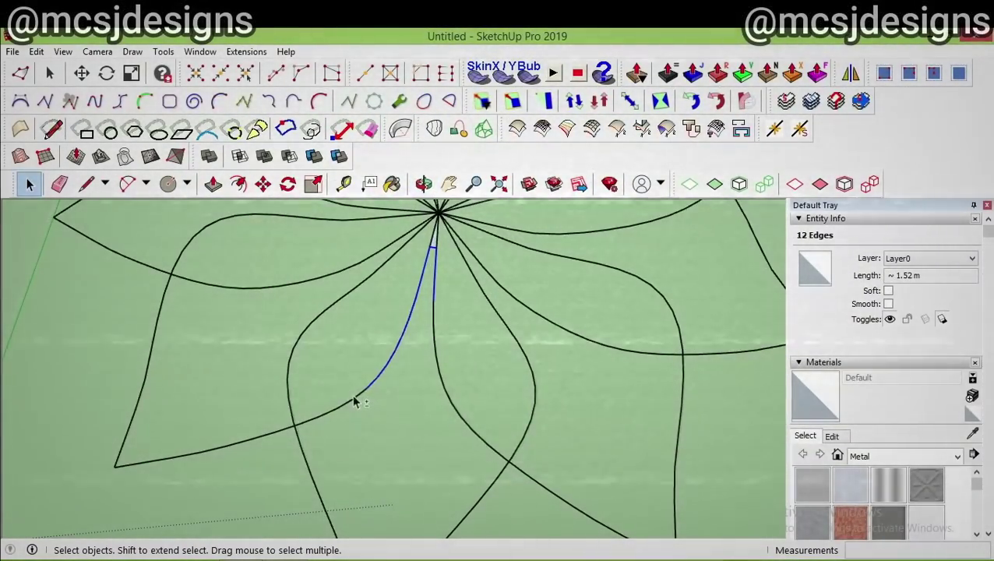
{"action": "left_click", "coordinate": [328, 414], "text": "shift"}
{"action": "left_click", "coordinate": [300, 425], "text": "shift"}
{"action": "scroll", "coordinate": [299, 427], "scroll_direction": "up", "scroll_amount": 3}
{"action": "scroll", "coordinate": [308, 460], "scroll_direction": "down", "scroll_amount": 3}
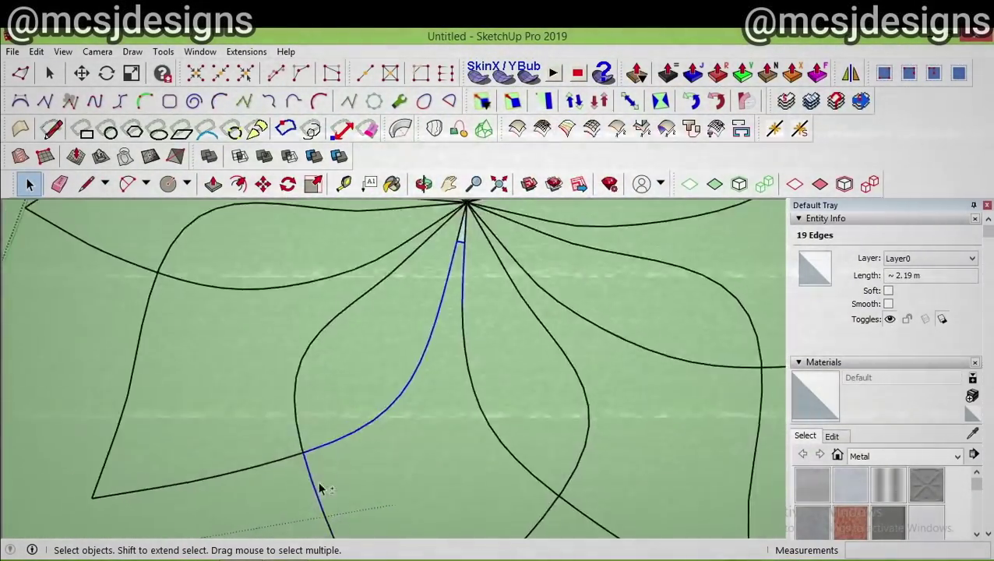
{"action": "scroll", "coordinate": [340, 411], "scroll_direction": "up", "scroll_amount": 3}
- Add the petal's lower left side and right-side curve to the selection
{"action": "left_click", "coordinate": [368, 475], "text": "shift"}
{"action": "left_click", "coordinate": [394, 532], "text": "shift"}
{"action": "scroll", "coordinate": [394, 532], "scroll_direction": "down", "scroll_amount": 3}
{"action": "left_click", "coordinate": [461, 461], "text": "shift"}
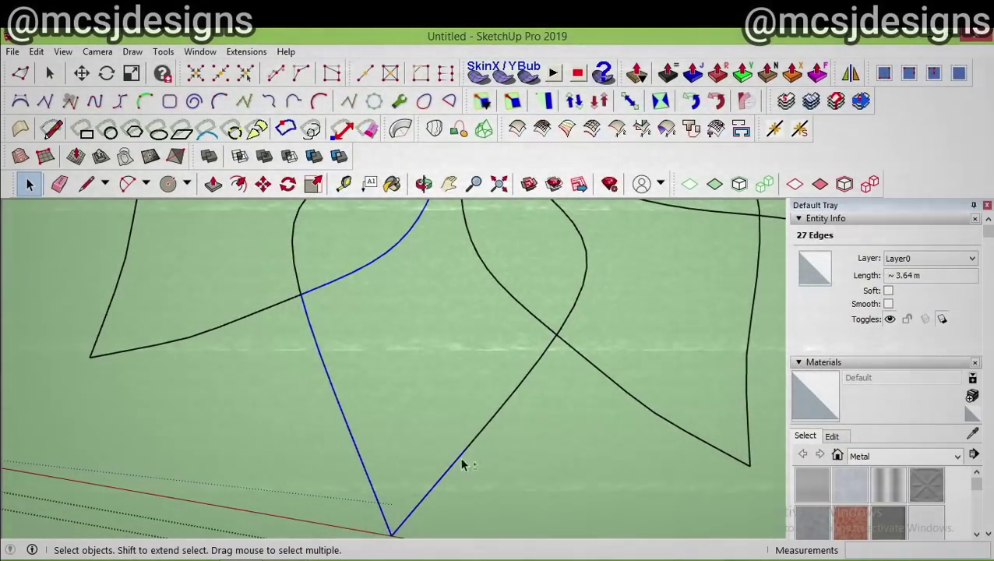
{"action": "left_click", "coordinate": [528, 377], "text": "shift"}
{"action": "left_click", "coordinate": [532, 317], "text": "shift"}
{"action": "scroll", "coordinate": [534, 366], "scroll_direction": "up", "scroll_amount": 3}
{"action": "scroll", "coordinate": [534, 366], "scroll_direction": "down", "scroll_amount": 3}
- Close the petal loop and generate a soap skin across it with net division 10
{"action": "left_click", "coordinate": [460, 288], "text": "shift"}
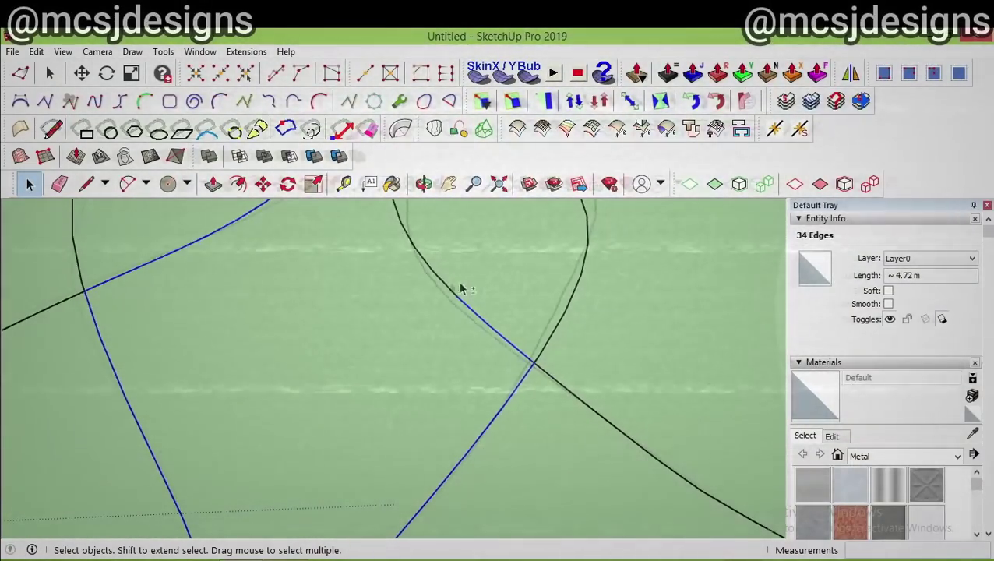
{"action": "scroll", "coordinate": [459, 289], "scroll_direction": "down", "scroll_amount": 2}
{"action": "left_click", "coordinate": [474, 415], "text": "shift"}
{"action": "left_click", "coordinate": [432, 327], "text": "shift"}
{"action": "scroll", "coordinate": [427, 404], "scroll_direction": "up", "scroll_amount": 3}
{"action": "left_click", "coordinate": [427, 364], "text": "shift"}
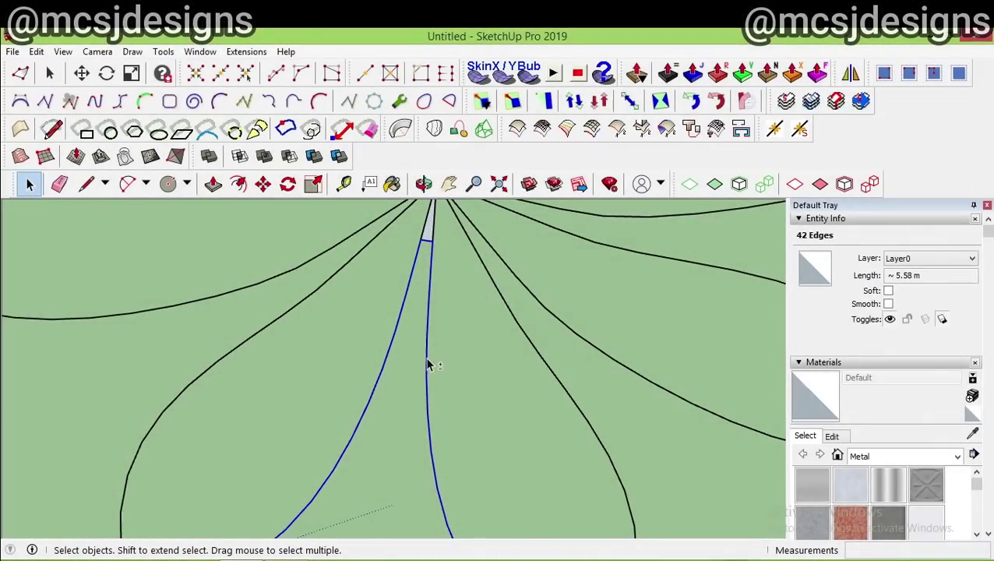
{"action": "left_click", "coordinate": [477, 75]}
{"action": "scroll", "coordinate": [394, 348], "scroll_direction": "down", "scroll_amount": 3}
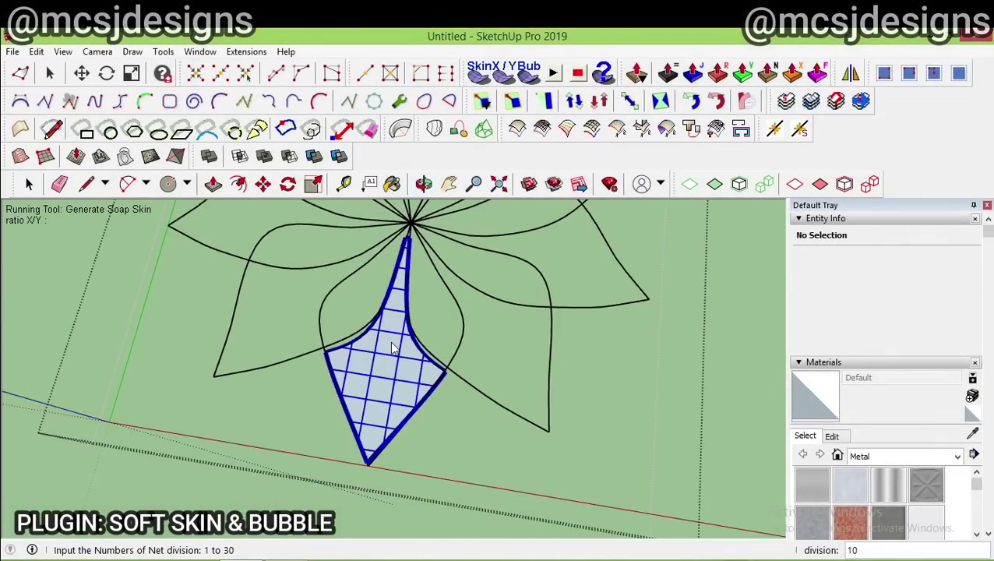
{"action": "type", "text": "30"}
- Build the petal's soap-skin surface on a finer 30-division grid
{"action": "key", "text": "Return"}
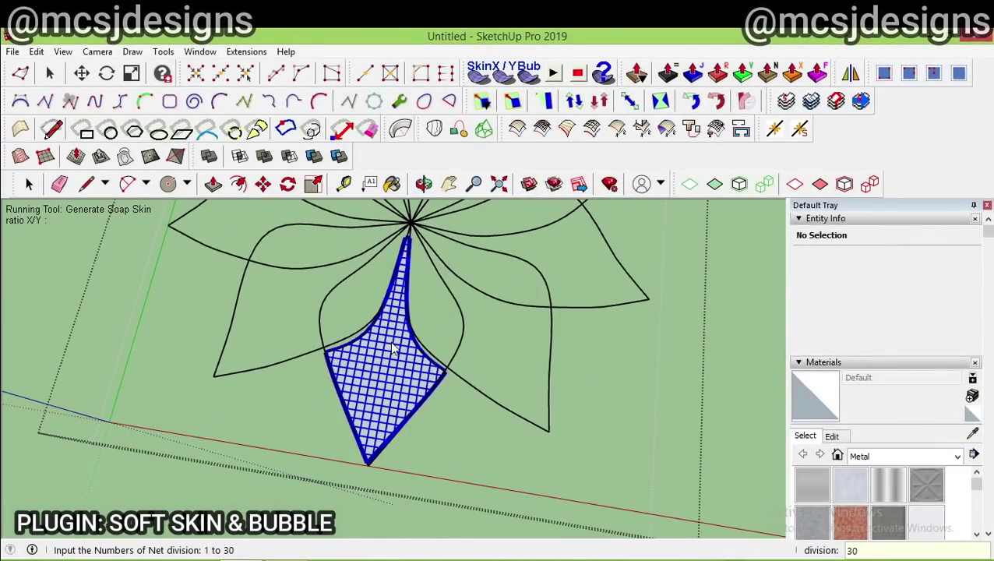
{"action": "key", "text": "Return"}
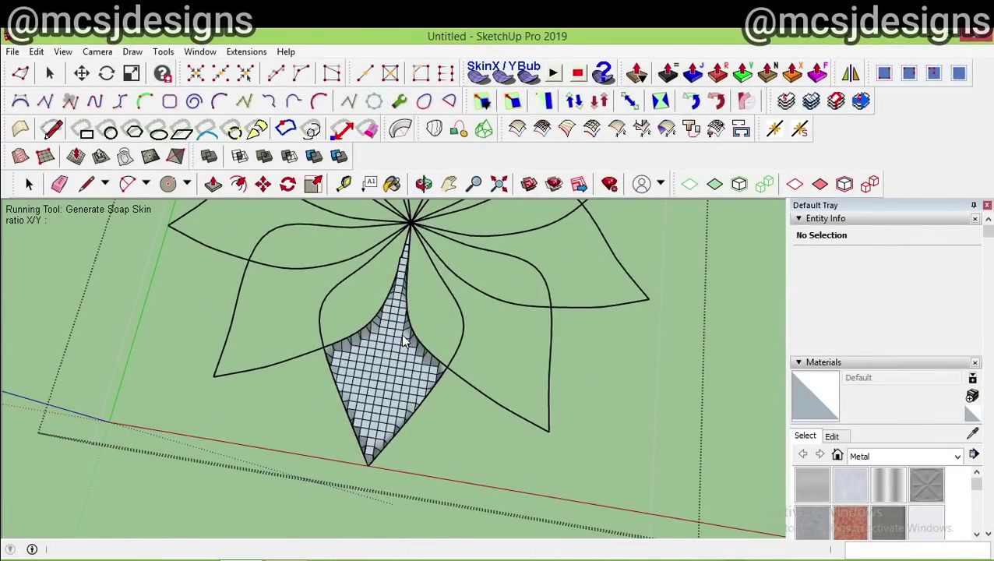
{"action": "middle_click_drag", "start_coordinate": [417, 284], "coordinate": [360, 397]}
{"action": "scroll", "coordinate": [361, 397], "scroll_direction": "up", "scroll_amount": 3}
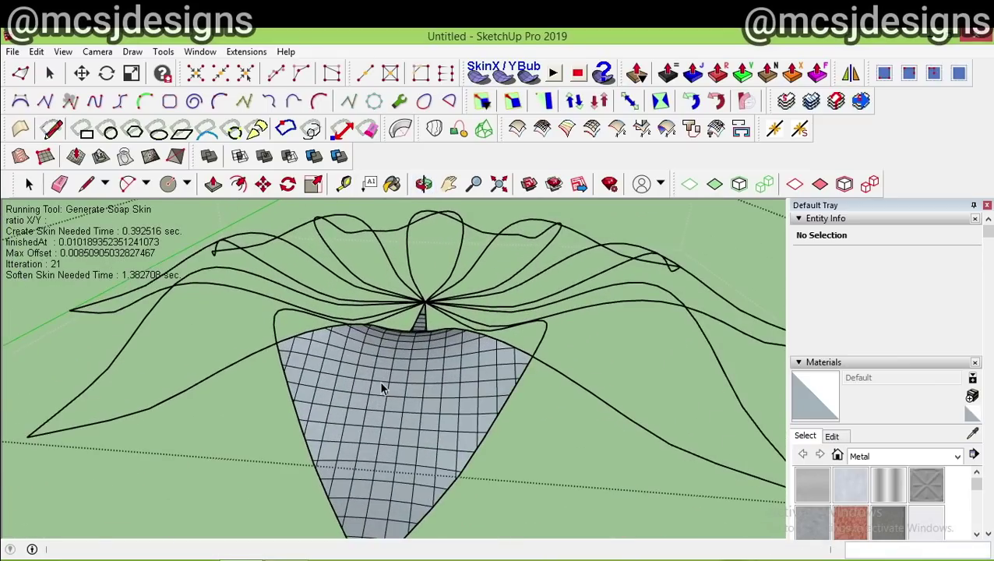
- Select the whole petal mesh and group it
{"action": "key", "text": "space"}
{"action": "triple_click", "coordinate": [381, 399]}
{"action": "right_click", "coordinate": [381, 399]}
{"action": "key", "text": "Escape"}
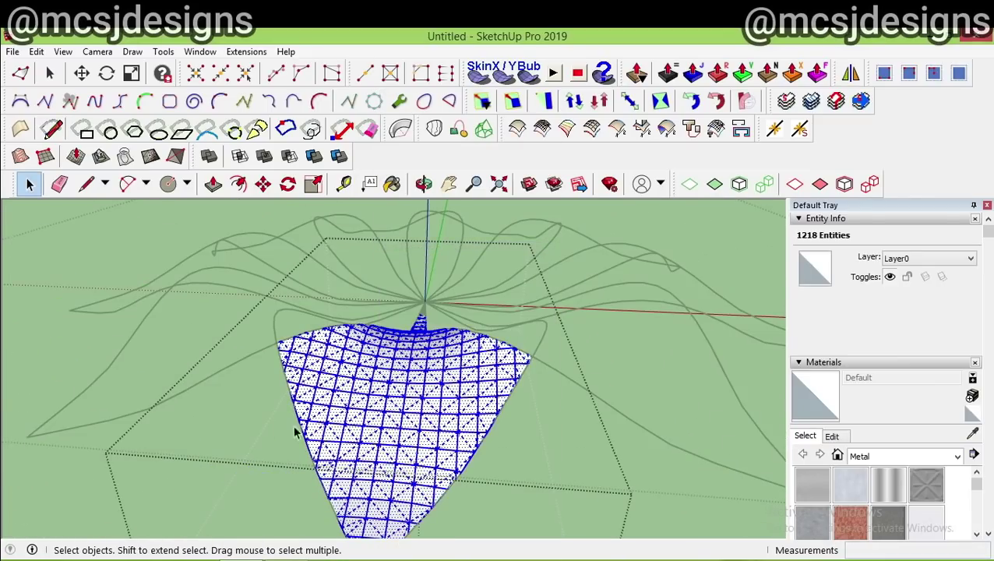
{"action": "key", "text": "ctrl+g"}
- Inflate the gridded petal with SkinX Soap Bubble, trying pressure 30, then 40
{"action": "left_click", "coordinate": [528, 72]}
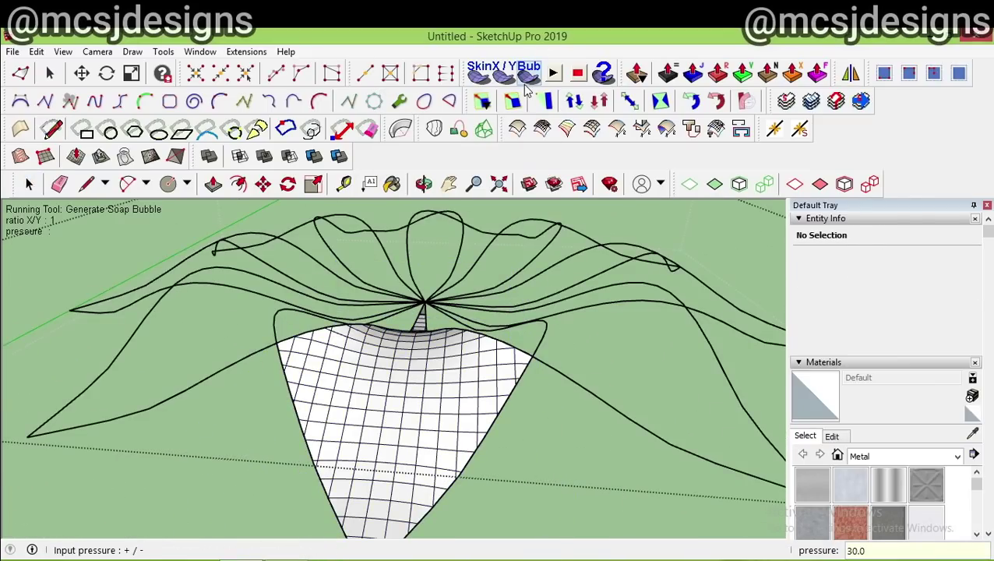
{"action": "type", "text": "40"}
{"action": "key", "text": "Return"}
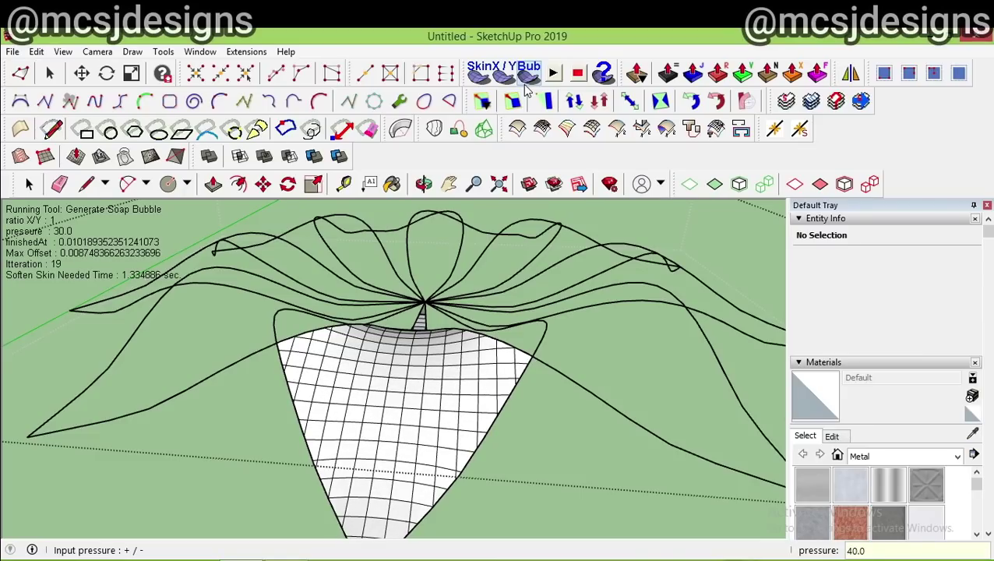
{"action": "key", "text": "Return"}
{"action": "mouse_move", "coordinate": [395, 436]}
{"action": "middle_mouse_down"}
{"action": "mouse_move", "coordinate": [332, 377]}
{"action": "mouse_move", "coordinate": [406, 432]}
{"action": "mouse_move", "coordinate": [410, 372]}
{"action": "middle_mouse_up"}
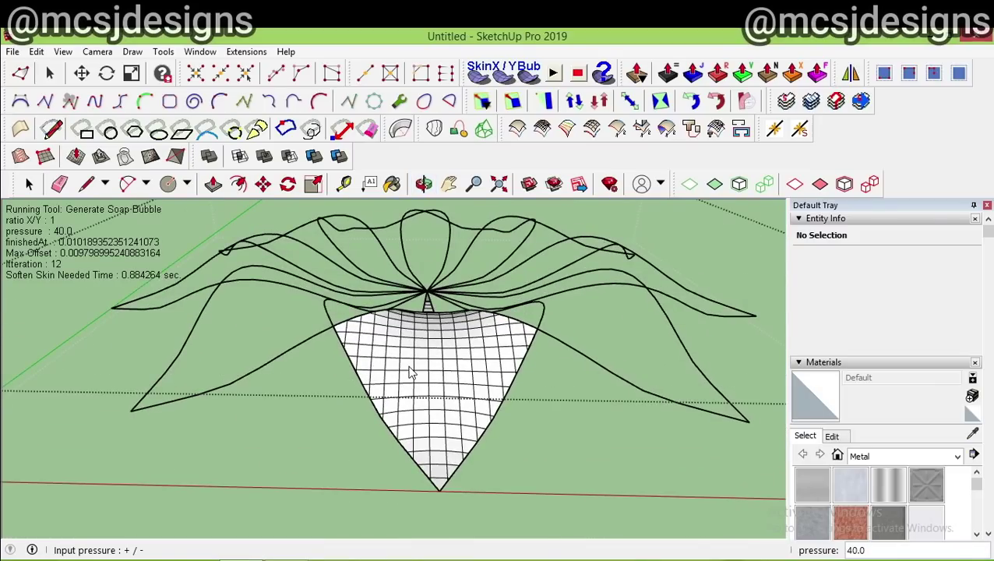
{"action": "scroll", "coordinate": [426, 428], "scroll_direction": "up", "scroll_amount": 2}
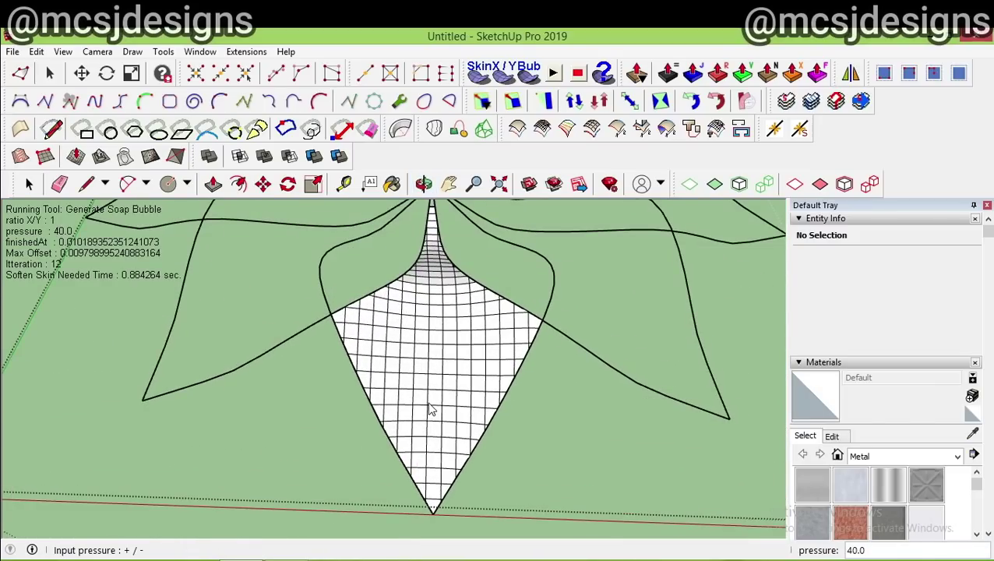
{"action": "key", "text": "space"}
{"action": "left_click", "coordinate": [421, 435]}
- Explode the soap-bubble group into loose geometry
{"action": "scroll", "coordinate": [417, 431], "scroll_direction": "up", "scroll_amount": 2}
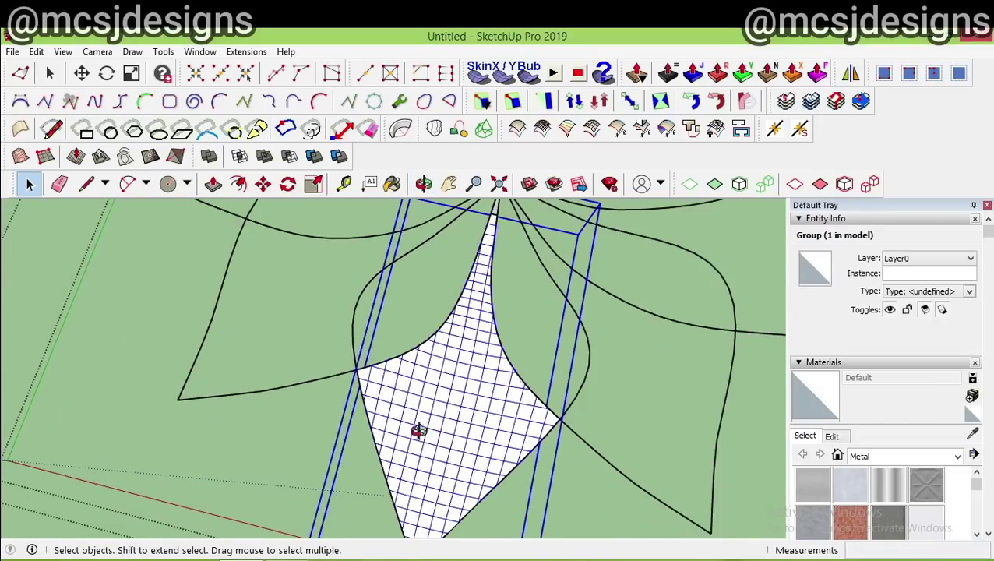
{"action": "scroll", "coordinate": [419, 430], "scroll_direction": "up", "scroll_amount": 2}
{"action": "right_click", "coordinate": [421, 428]}
{"action": "left_click", "coordinate": [460, 239]}
- Select the petal's outline edges along the diagonal curve
{"action": "left_click", "coordinate": [337, 372]}
{"action": "scroll", "coordinate": [339, 370], "scroll_direction": "up", "scroll_amount": 2}
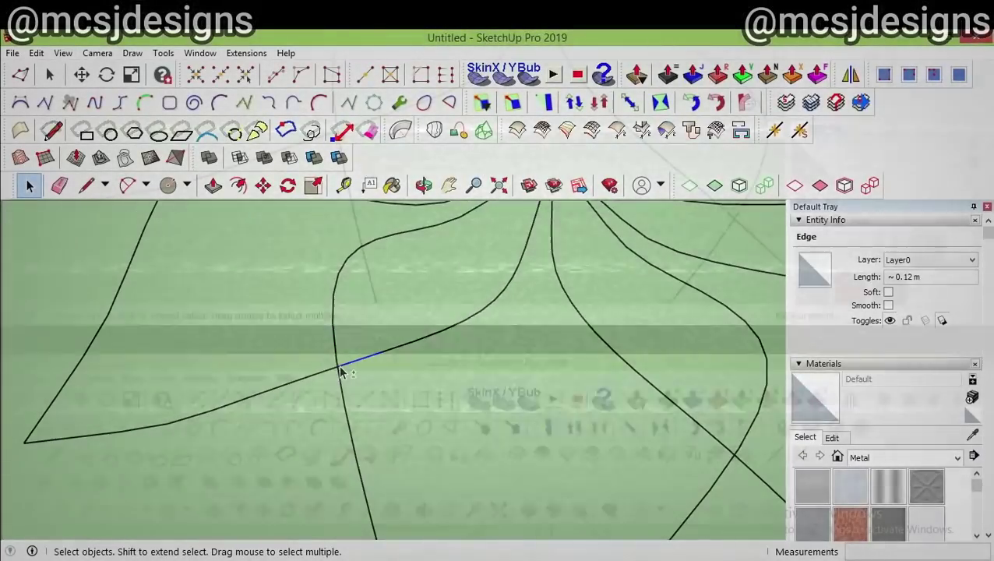
{"action": "left_click", "coordinate": [350, 427], "text": "shift"}
{"action": "scroll", "coordinate": [354, 443], "scroll_direction": "up", "scroll_amount": 2}
{"action": "scroll", "coordinate": [374, 479], "scroll_direction": "up", "scroll_amount": 2}
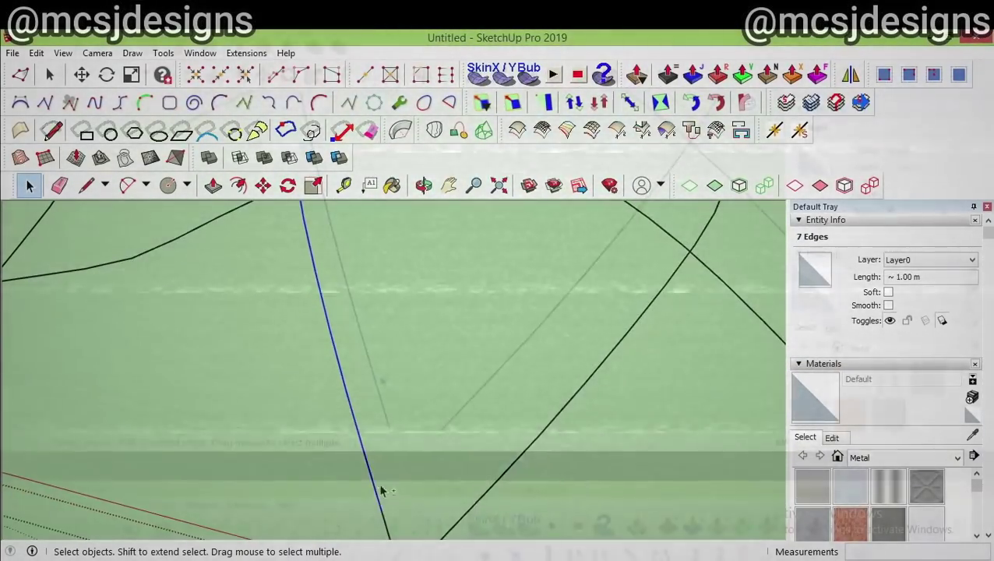
{"action": "scroll", "coordinate": [405, 460], "scroll_direction": "up", "scroll_amount": 2}
{"action": "left_click", "coordinate": [528, 320], "text": "shift"}
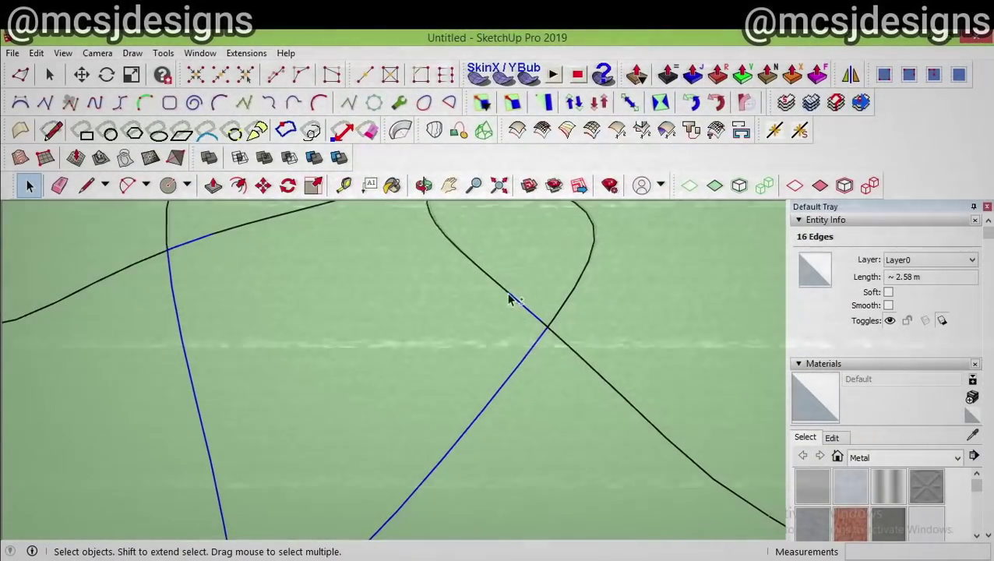
{"action": "middle_click_drag", "start_coordinate": [476, 268], "coordinate": [228, 321]}
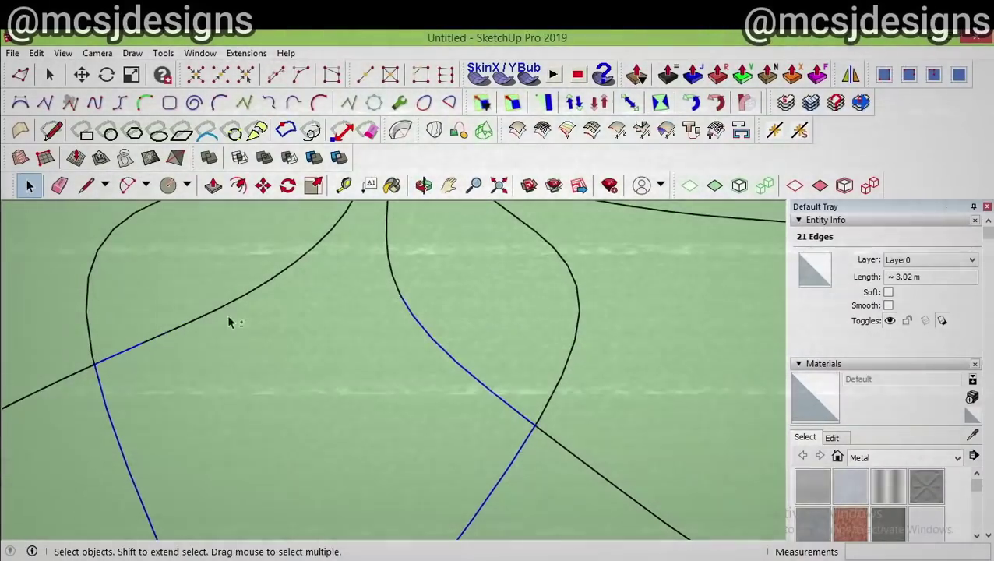
- Add the left curve's edges and the short top segment up to the hub to the selection
{"action": "left_click", "coordinate": [194, 329], "text": "shift"}
{"action": "left_click", "coordinate": [288, 348], "text": "shift"}
{"action": "middle_click_drag", "start_coordinate": [288, 354], "coordinate": [397, 359]}
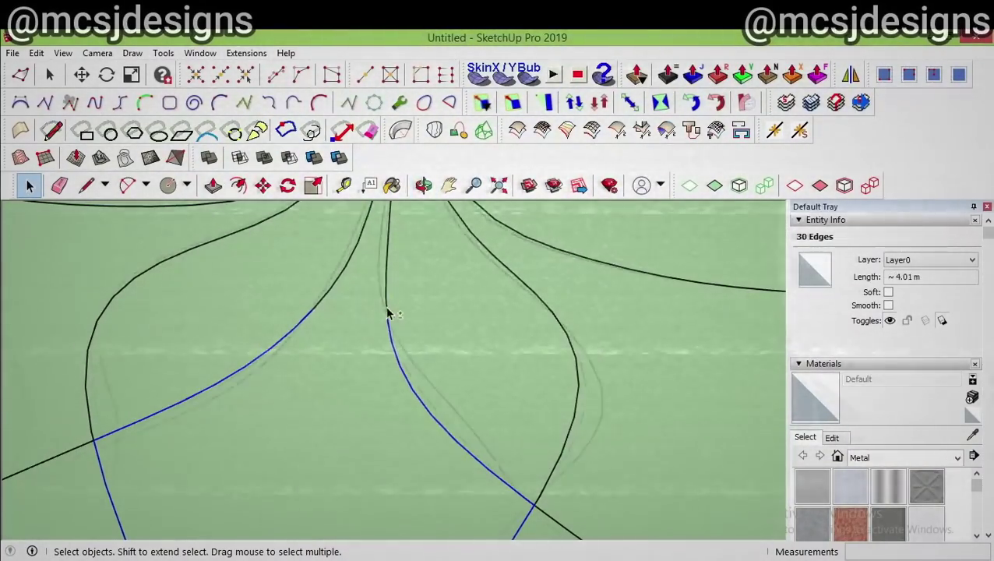
{"action": "middle_click_drag", "start_coordinate": [388, 311], "coordinate": [328, 379]}
{"action": "left_click", "coordinate": [328, 379], "text": "shift"}
{"action": "middle_click_drag", "start_coordinate": [394, 371], "coordinate": [365, 380]}
{"action": "left_click", "coordinate": [365, 380], "text": "shift"}
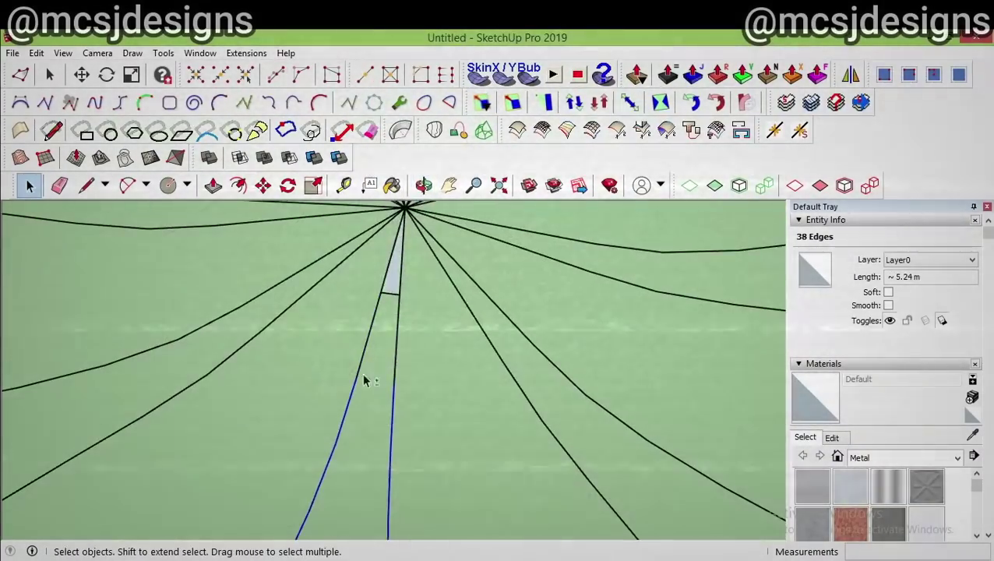
{"action": "left_click", "coordinate": [390, 294], "text": "shift"}
- Build 0.20 m, 4-segment pipes along the selected curves with Pipe Along Path
{"action": "left_click", "coordinate": [246, 53]}
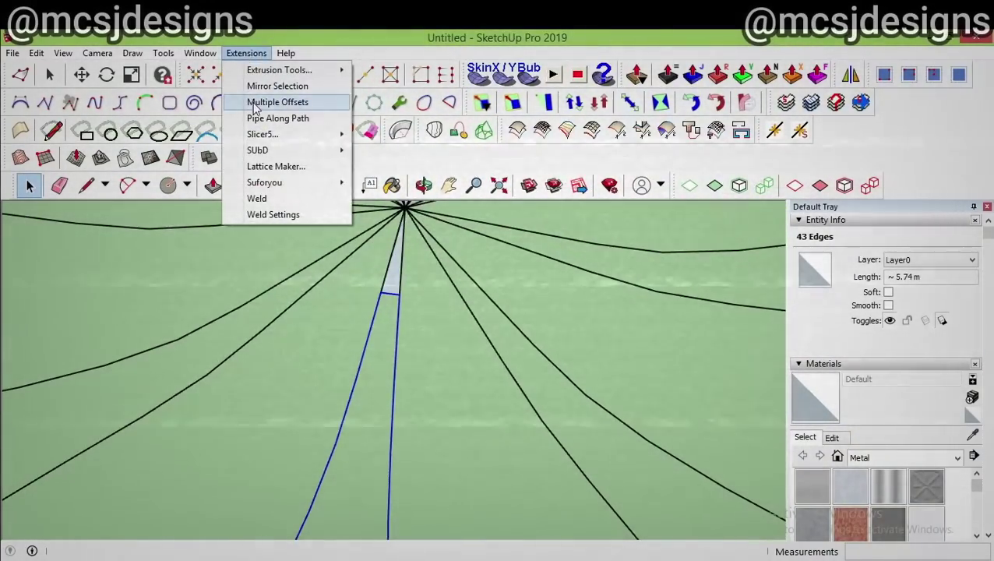
{"action": "left_click", "coordinate": [254, 102]}
{"action": "left_click", "coordinate": [533, 315]}
{"action": "left_click", "coordinate": [246, 53]}
{"action": "left_click", "coordinate": [277, 117]}
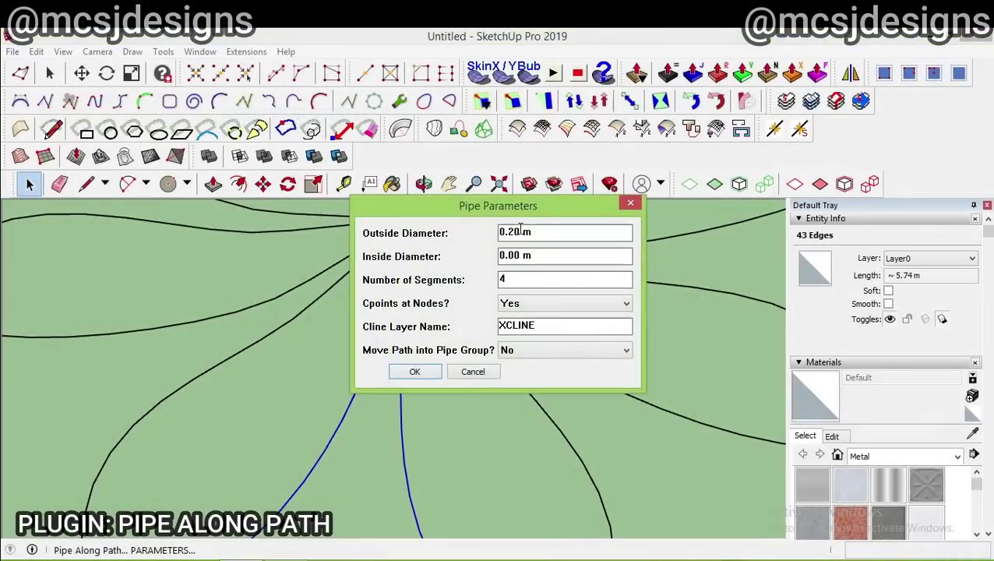
{"action": "key", "text": "Return"}
- Bring up Soften/Smooth Edges for the new pipe group
{"action": "scroll", "coordinate": [356, 348], "scroll_direction": "up", "scroll_amount": 3}
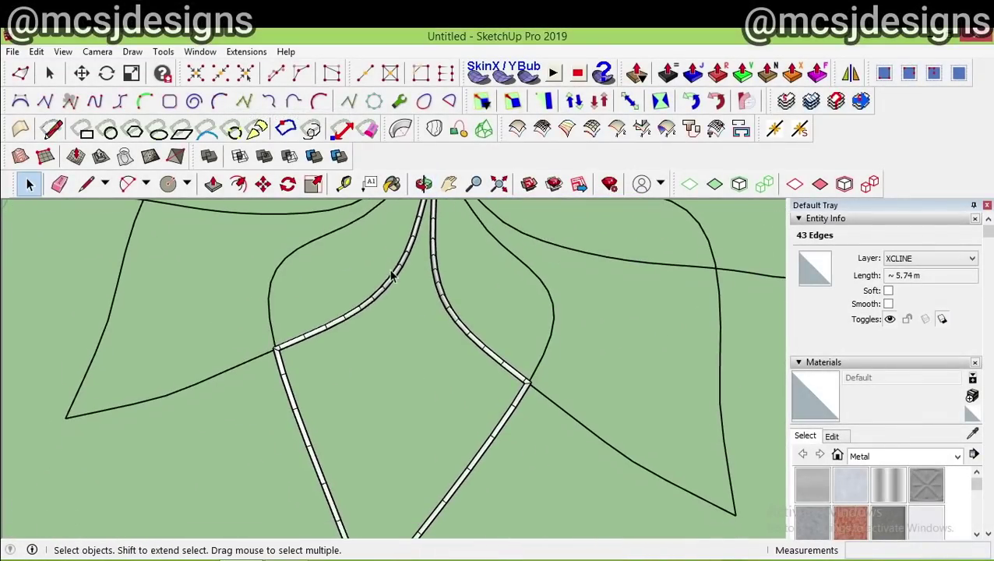
{"action": "scroll", "coordinate": [356, 348], "scroll_direction": "up", "scroll_amount": 2}
{"action": "mouse_move", "coordinate": [356, 348]}
{"action": "middle_mouse_down"}
{"action": "mouse_move", "coordinate": [368, 373]}
{"action": "mouse_move", "coordinate": [422, 421]}
{"action": "mouse_move", "coordinate": [466, 322]}
{"action": "mouse_move", "coordinate": [350, 413]}
{"action": "middle_mouse_up"}
{"action": "key", "text": "space"}
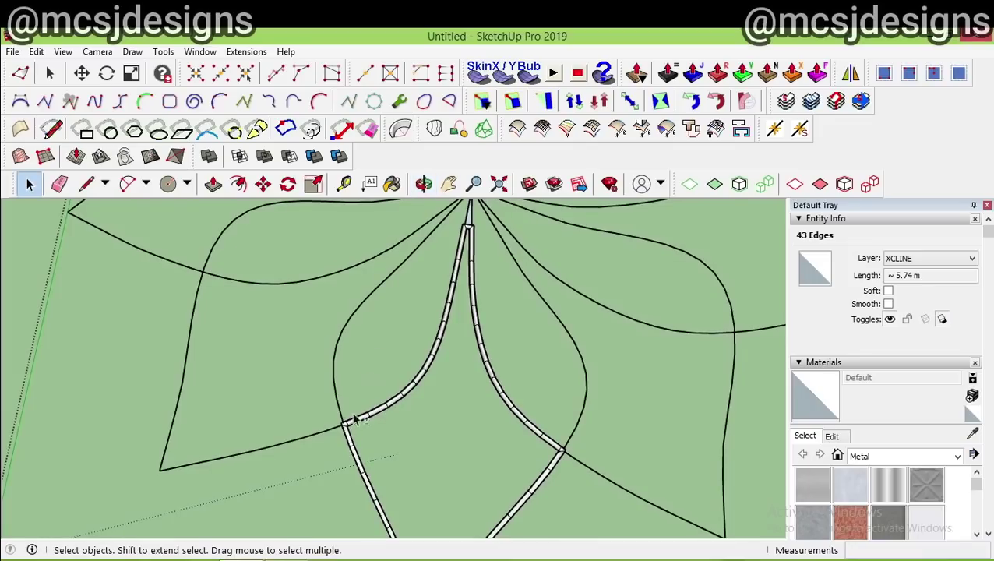
{"action": "right_click", "coordinate": [361, 406]}
{"action": "left_click", "coordinate": [410, 363]}
{"action": "mouse_move", "coordinate": [387, 332]}
{"action": "middle_mouse_down"}
{"action": "mouse_move", "coordinate": [460, 339]}
{"action": "mouse_move", "coordinate": [478, 419]}
{"action": "mouse_move", "coordinate": [467, 327]}
{"action": "middle_mouse_up"}
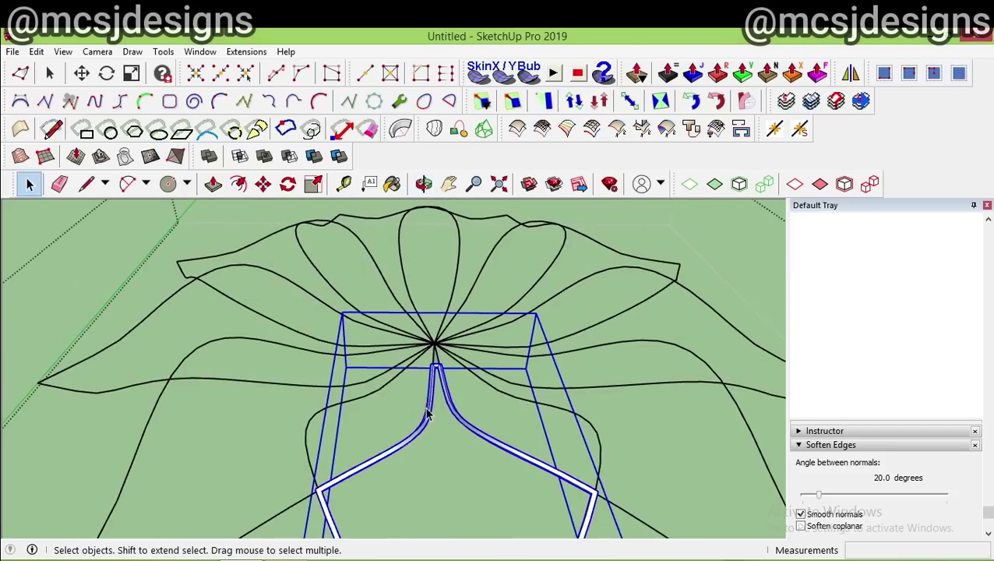
- Rotate-copy the pipe petal about the flower hub at 40° intervals
{"action": "key", "text": "q"}
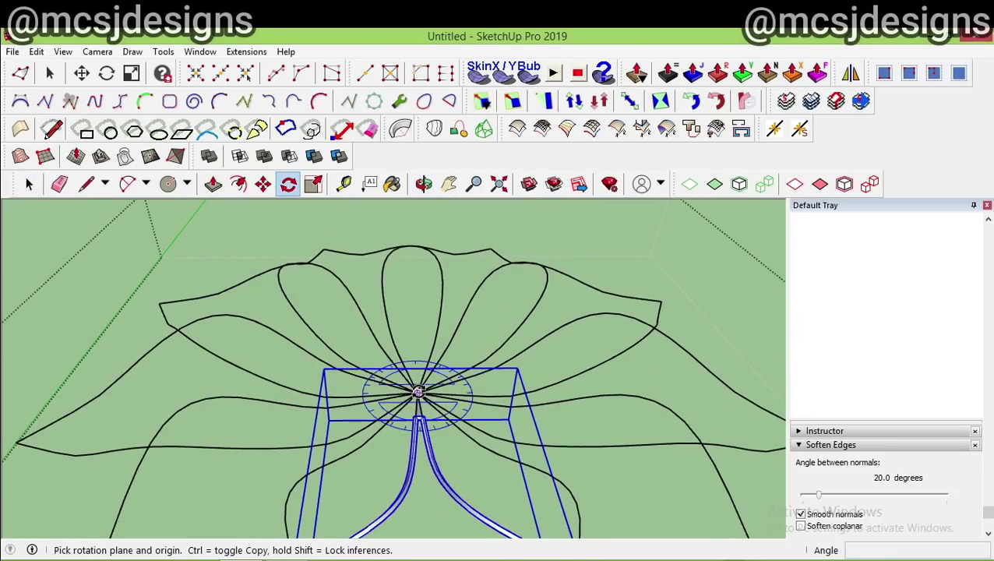
{"action": "left_click_drag", "start_coordinate": [419, 394], "coordinate": [411, 483]}
{"action": "middle_click_drag", "start_coordinate": [419, 393], "coordinate": [389, 510]}
{"action": "left_click", "coordinate": [433, 462]}
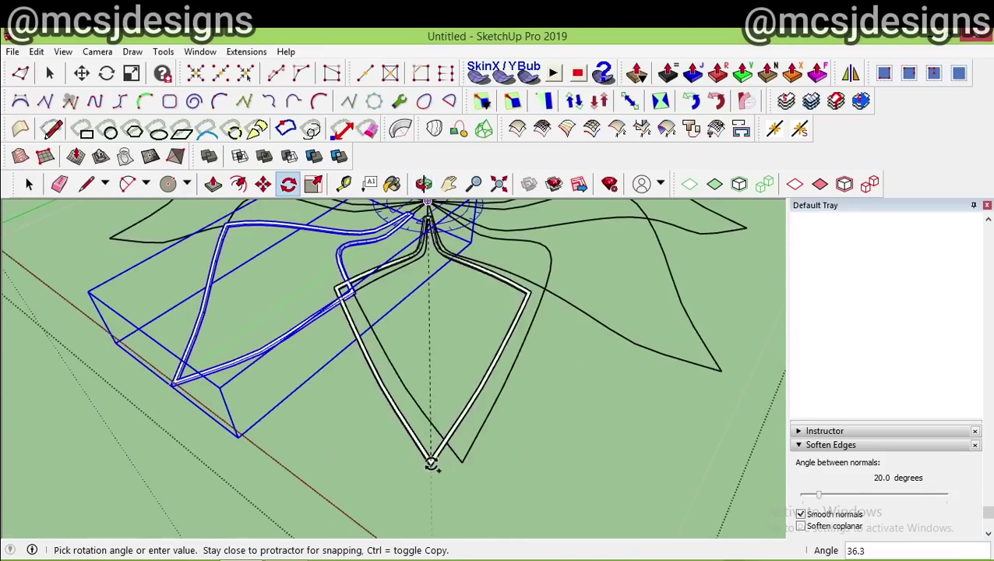
{"action": "type", "text": "40"}
{"action": "key", "text": "Return"}
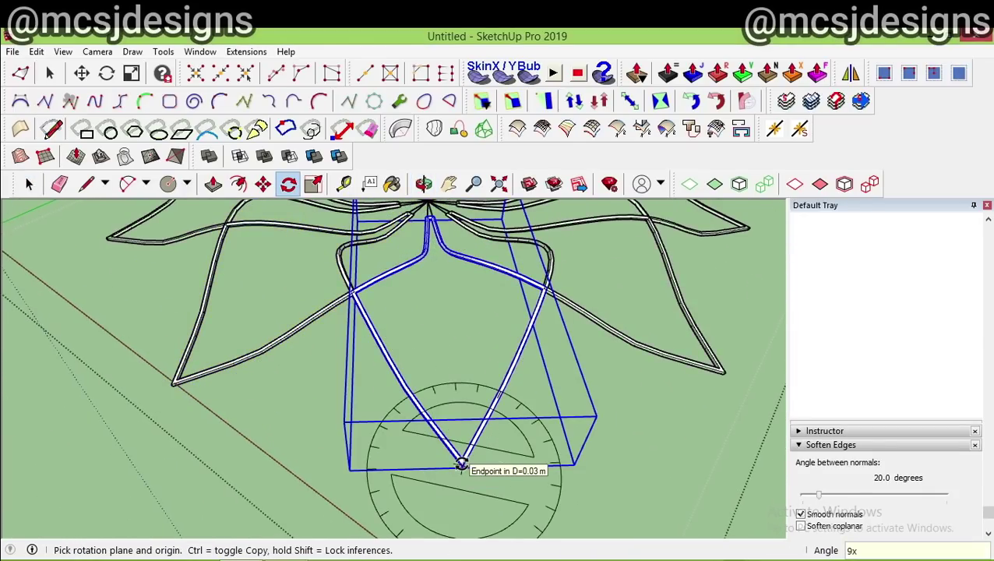
{"action": "middle_click_drag", "start_coordinate": [462, 465], "coordinate": [581, 434]}
- Select all pipe petal components with Select All Components and bring up their hide option
{"action": "key", "text": "space"}
{"action": "scroll", "coordinate": [391, 358], "scroll_direction": "up", "scroll_amount": 3}
{"action": "scroll", "coordinate": [392, 358], "scroll_direction": "down", "scroll_amount": 3}
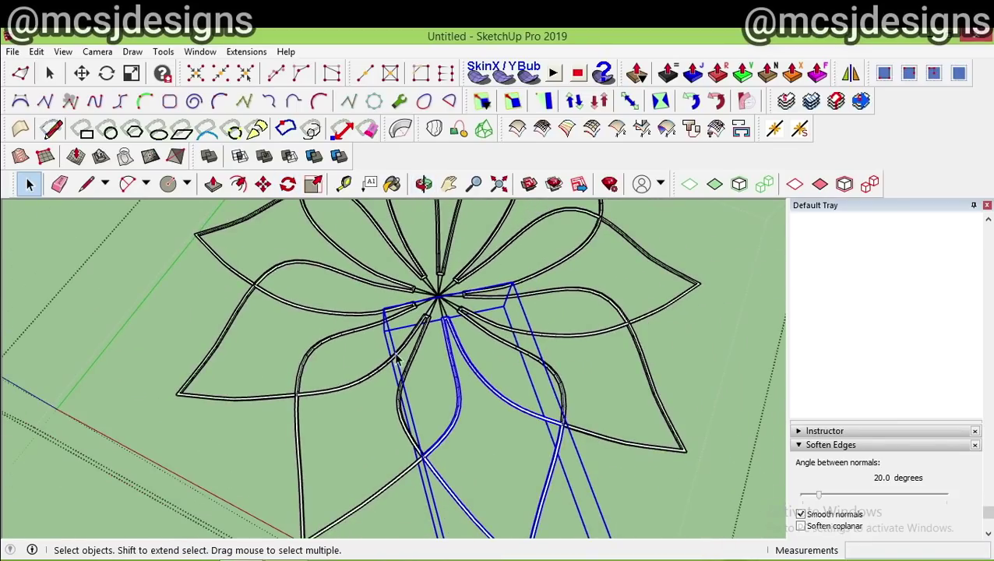
{"action": "left_click", "coordinate": [765, 185]}
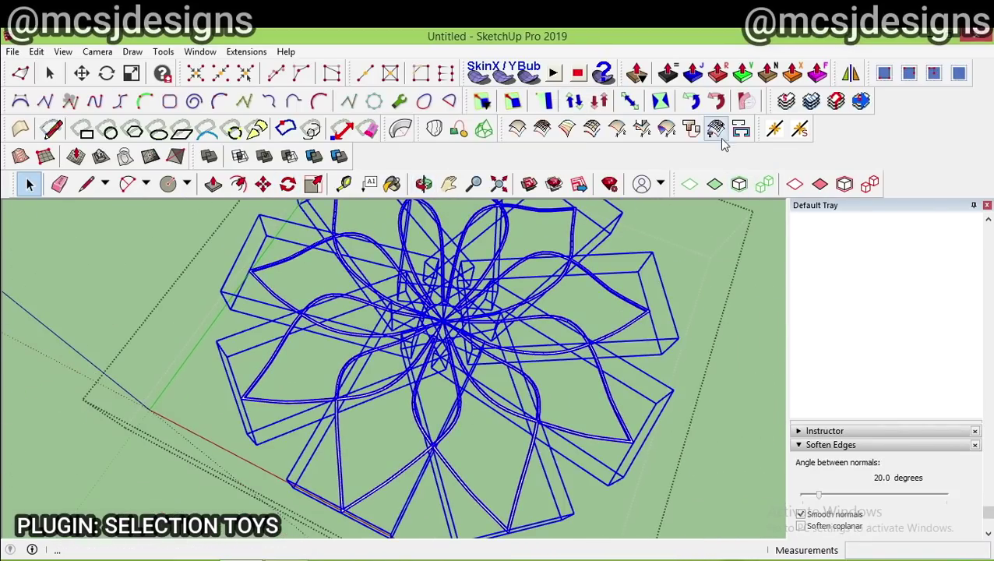
{"action": "scroll", "coordinate": [467, 413], "scroll_direction": "up", "scroll_amount": 10}
{"action": "scroll", "coordinate": [466, 417], "scroll_direction": "up", "scroll_amount": 3}
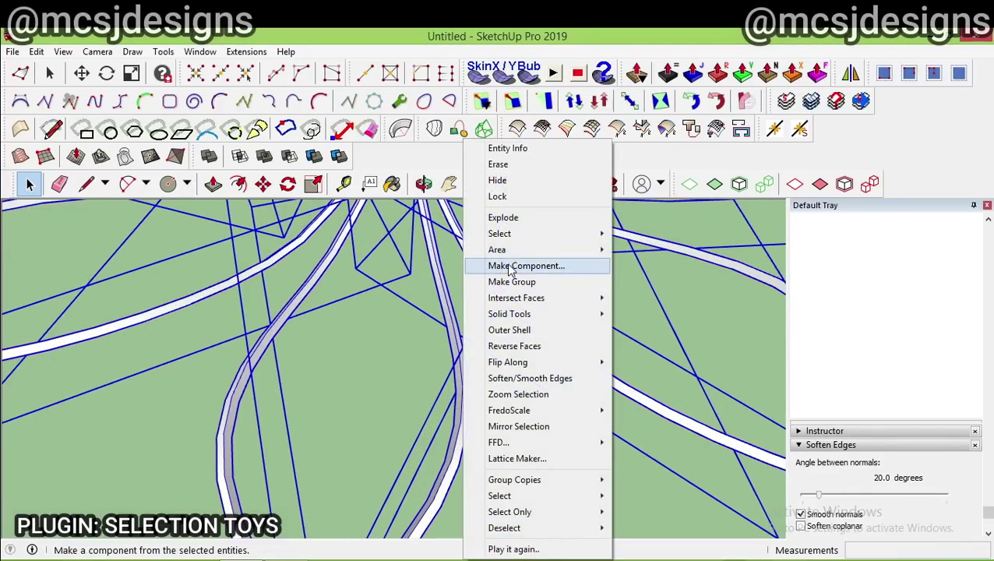
{"action": "scroll", "coordinate": [465, 391], "scroll_direction": "up", "scroll_amount": 2}
{"action": "right_click", "coordinate": [465, 392]}
- Shift-select the next petal's curve edges from its lower corner and left edge up to the hub
{"action": "scroll", "coordinate": [381, 351], "scroll_direction": "down", "scroll_amount": 3}
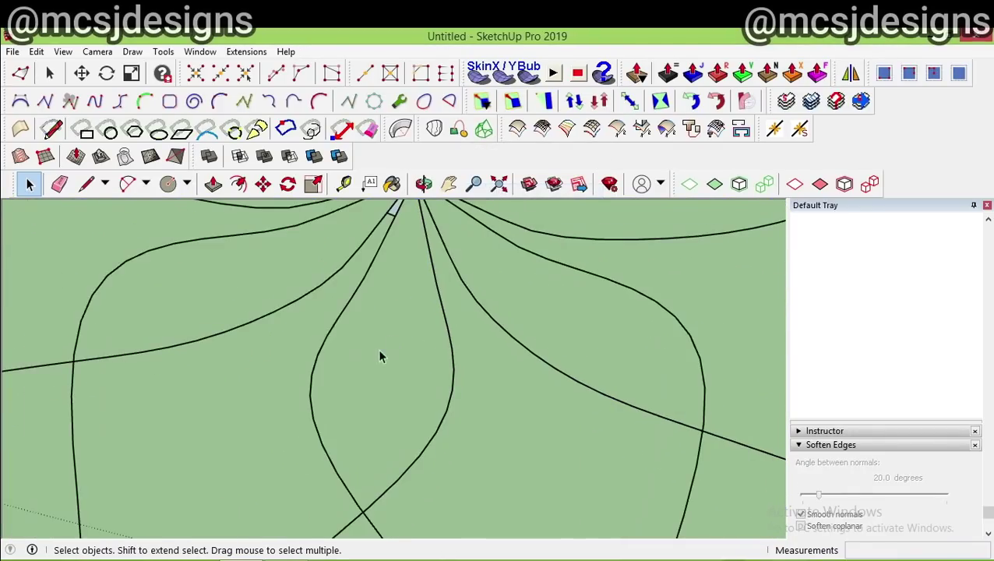
{"action": "scroll", "coordinate": [446, 348], "scroll_direction": "down", "scroll_amount": 3}
{"action": "mouse_move", "coordinate": [446, 348]}
{"action": "middle_mouse_down"}
{"action": "mouse_move", "coordinate": [450, 328]}
{"action": "mouse_move", "coordinate": [459, 333]}
{"action": "middle_mouse_up"}
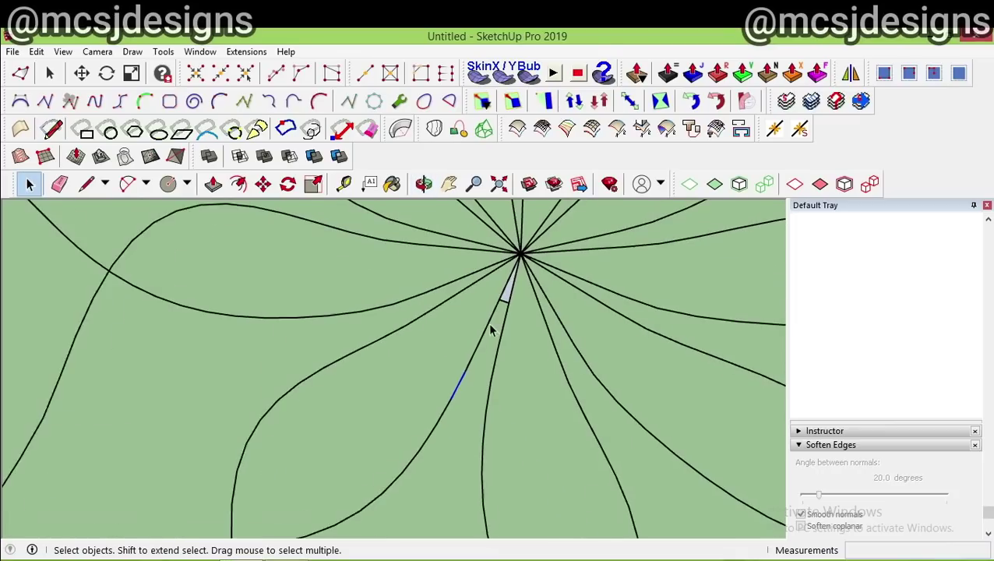
{"action": "scroll", "coordinate": [498, 308], "scroll_direction": "down", "scroll_amount": 2}
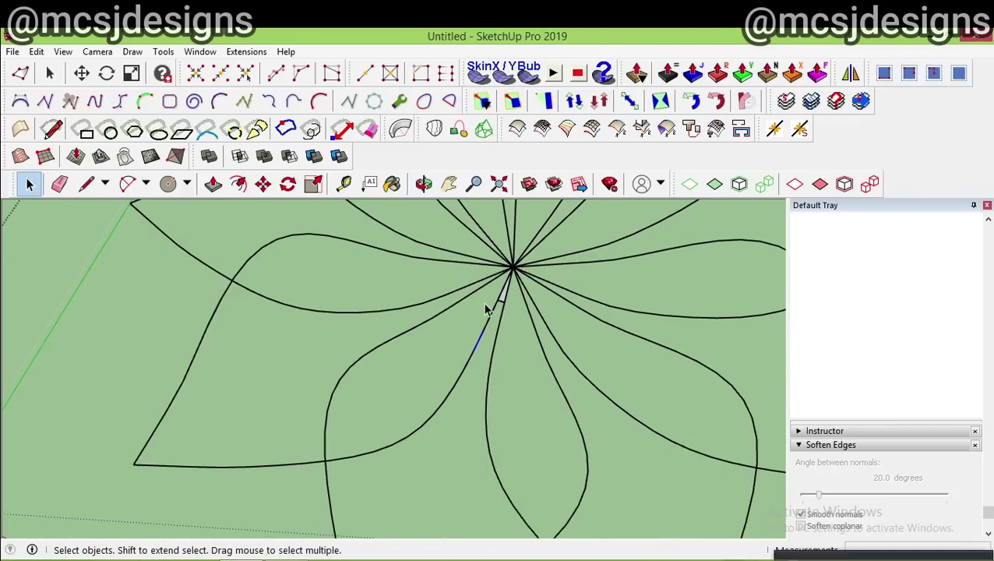
{"action": "scroll", "coordinate": [489, 332], "scroll_direction": "up", "scroll_amount": 2}
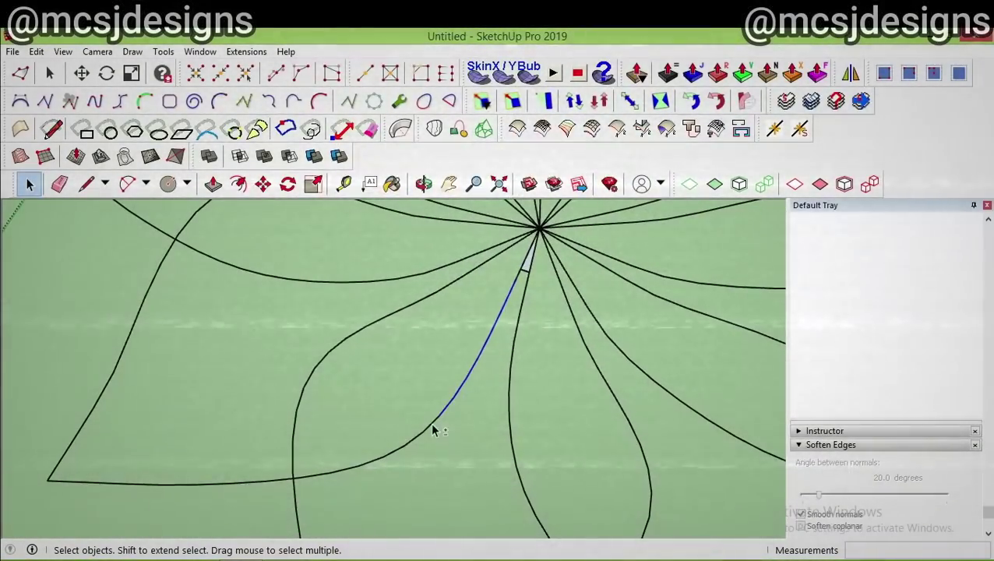
{"action": "left_click", "coordinate": [370, 465], "text": "shift"}
{"action": "left_click", "coordinate": [295, 477], "text": "shift"}
{"action": "scroll", "coordinate": [295, 436], "scroll_direction": "up", "scroll_amount": 1, "text": "shift"}
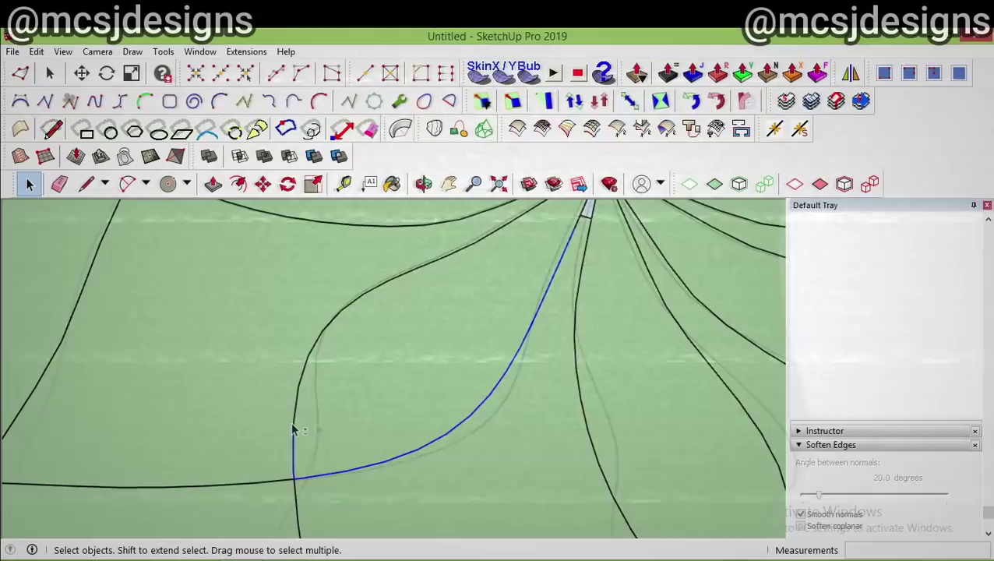
{"action": "left_click", "coordinate": [294, 430], "text": "shift"}
{"action": "middle_click_drag", "start_coordinate": [372, 290], "coordinate": [298, 383], "text": "shift"}
{"action": "left_click", "coordinate": [441, 348], "text": "shift"}
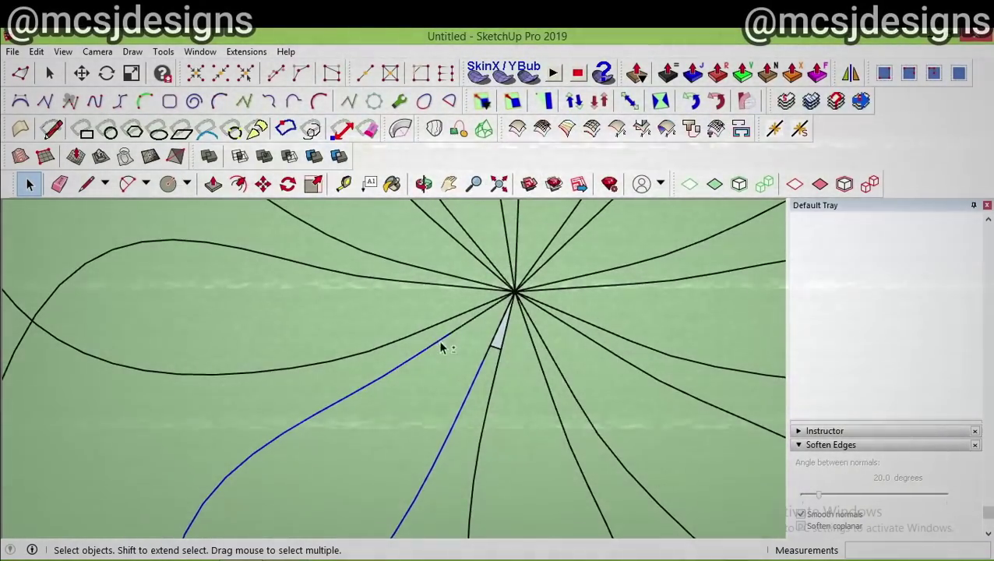
{"action": "scroll", "coordinate": [467, 327], "scroll_direction": "up", "scroll_amount": 2}
{"action": "scroll", "coordinate": [492, 310], "scroll_direction": "up", "scroll_amount": 1}
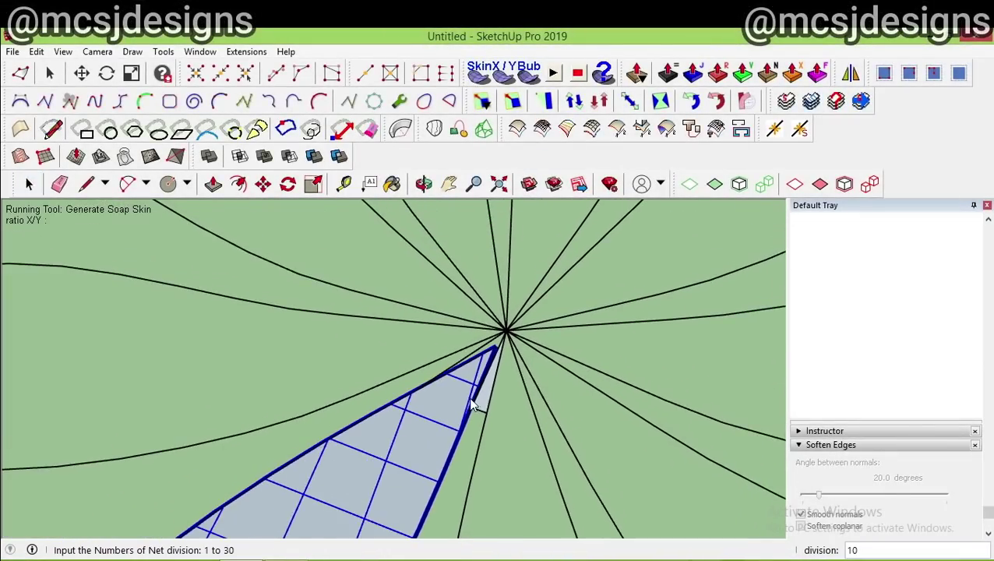
- Generate the petal's soap-skin mesh with a net division of 30
{"action": "scroll", "coordinate": [471, 404], "scroll_direction": "down", "scroll_amount": 3}
{"action": "scroll", "coordinate": [471, 404], "scroll_direction": "down", "scroll_amount": 2}
{"action": "scroll", "coordinate": [470, 404], "scroll_direction": "up", "scroll_amount": 4}
{"action": "type", "text": "30"}
{"action": "key", "text": "Return"}
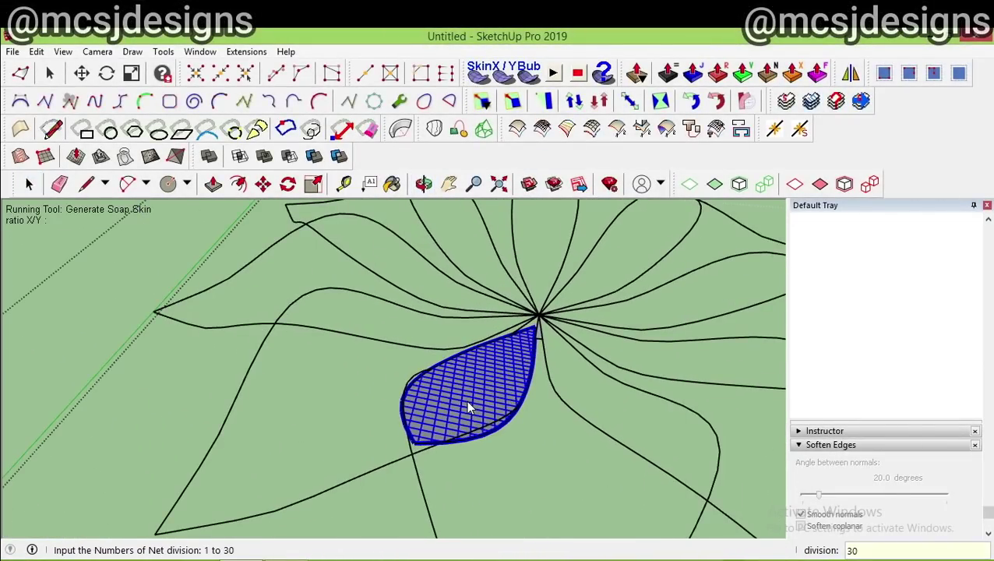
{"action": "key", "text": "Return"}
{"action": "scroll", "coordinate": [315, 324], "scroll_direction": "down", "scroll_amount": 3}
{"action": "scroll", "coordinate": [455, 372], "scroll_direction": "up", "scroll_amount": 3}
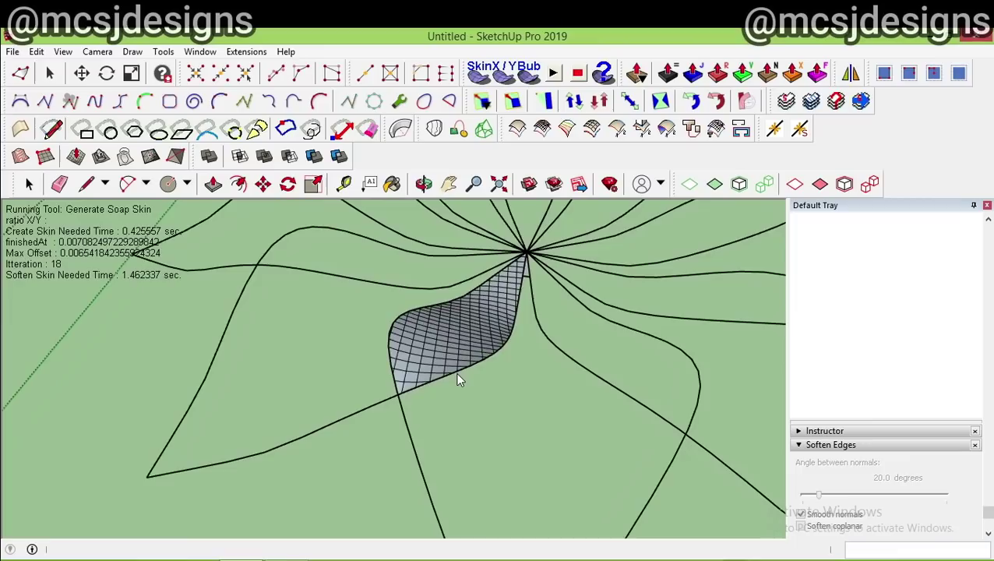
{"action": "scroll", "coordinate": [442, 352], "scroll_direction": "up", "scroll_amount": 2}
{"action": "scroll", "coordinate": [442, 352], "scroll_direction": "up", "scroll_amount": 1}
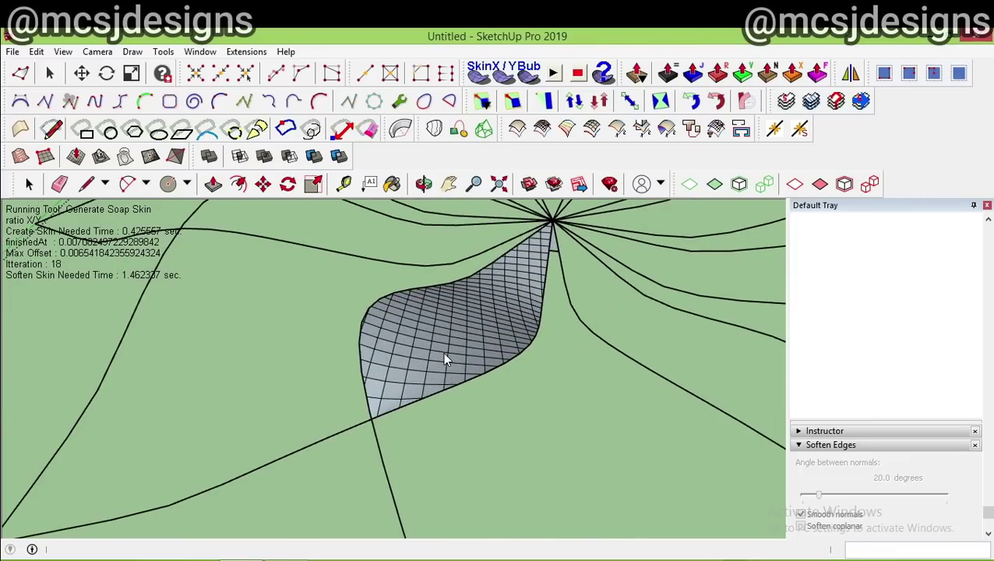
- Soften the skin group, orient its faces, and enable Soften coplanar
{"action": "key", "text": "space"}
{"action": "left_click", "coordinate": [437, 355]}
{"action": "right_click", "coordinate": [452, 352]}
{"action": "left_click", "coordinate": [475, 361]}
{"action": "double_click", "coordinate": [410, 362]}
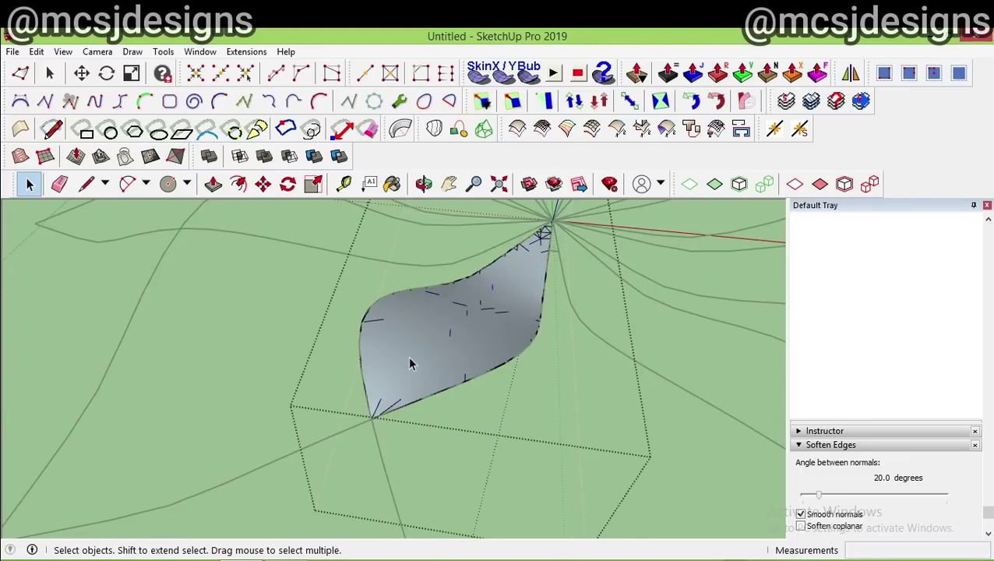
{"action": "right_click", "coordinate": [410, 362]}
{"action": "left_click", "coordinate": [466, 378]}
{"action": "left_click", "coordinate": [801, 525]}
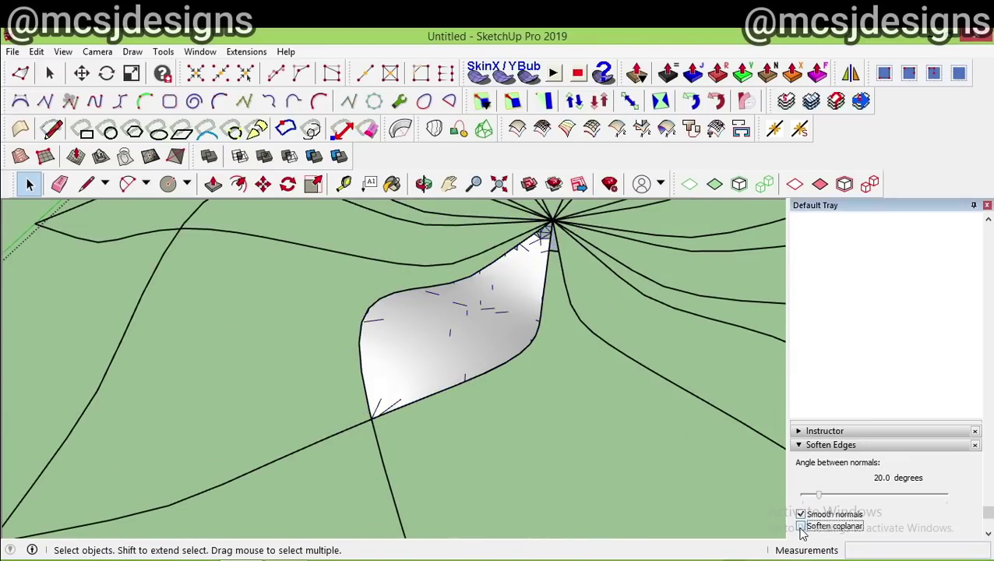
- Move the surface group up above the line hub
{"action": "scroll", "coordinate": [443, 344], "scroll_direction": "down", "scroll_amount": 2}
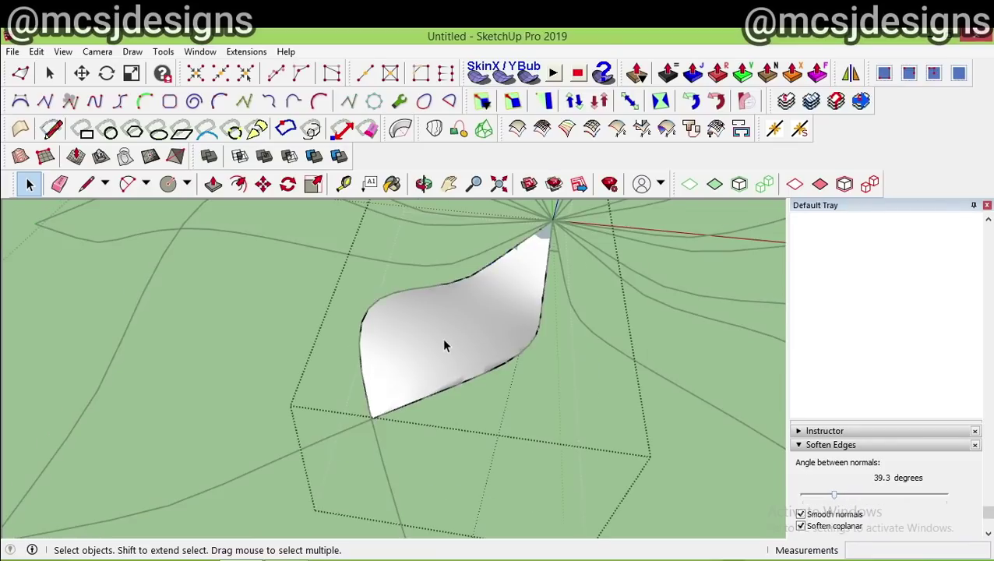
{"action": "scroll", "coordinate": [442, 354], "scroll_direction": "down", "scroll_amount": 1}
{"action": "left_click", "coordinate": [443, 354]}
{"action": "scroll", "coordinate": [440, 366], "scroll_direction": "up", "scroll_amount": 2}
{"action": "left_click", "coordinate": [445, 350]}
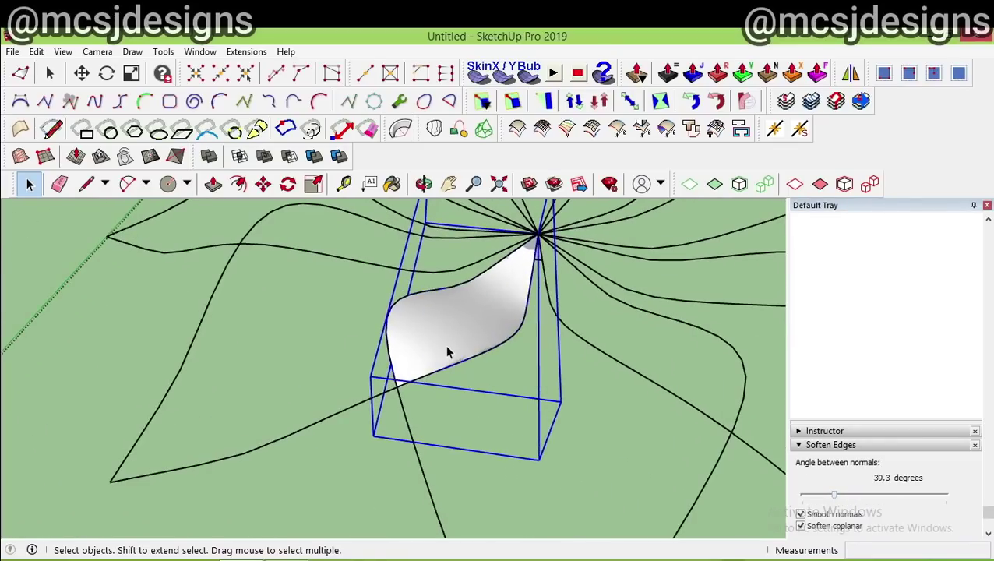
{"action": "key", "text": "m"}
{"action": "left_click", "coordinate": [398, 387]}
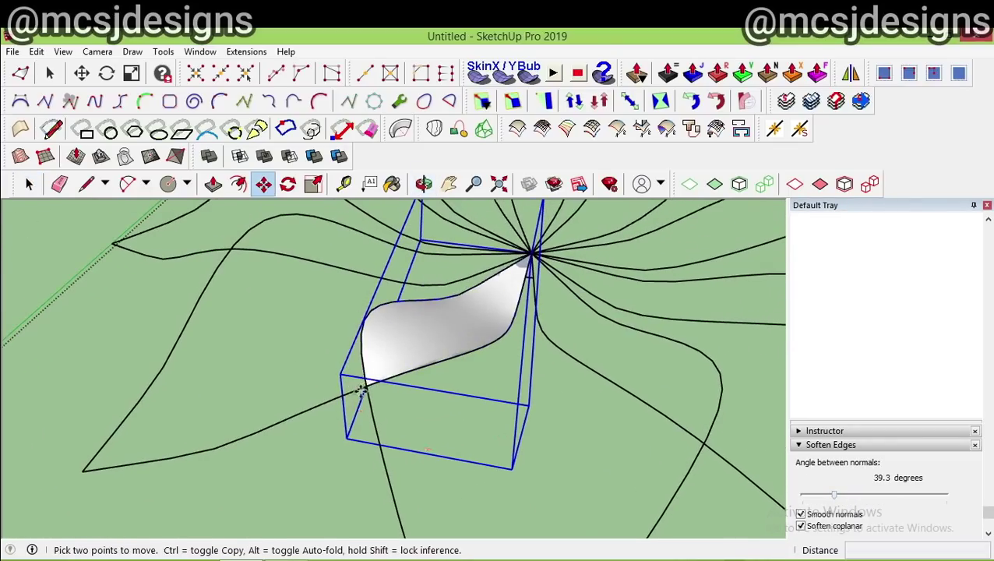
{"action": "mouse_move", "coordinate": [361, 388]}
{"action": "middle_mouse_down"}
{"action": "mouse_move", "coordinate": [370, 293]}
{"action": "mouse_move", "coordinate": [388, 328]}
{"action": "middle_mouse_up"}
{"action": "left_click", "coordinate": [29, 183]}
- Open the surface group and attempt Pipe Along Path, dismissing the missing-edges warning
{"action": "double_click", "coordinate": [395, 278]}
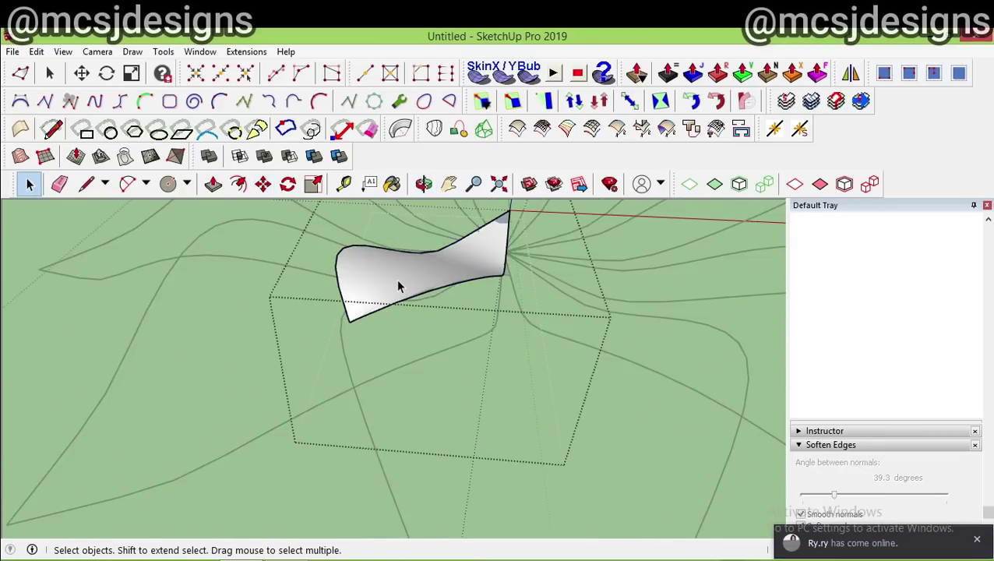
{"action": "mouse_move", "coordinate": [396, 278]}
{"action": "middle_mouse_down"}
{"action": "mouse_move", "coordinate": [397, 260]}
{"action": "mouse_move", "coordinate": [387, 299]}
{"action": "middle_mouse_up"}
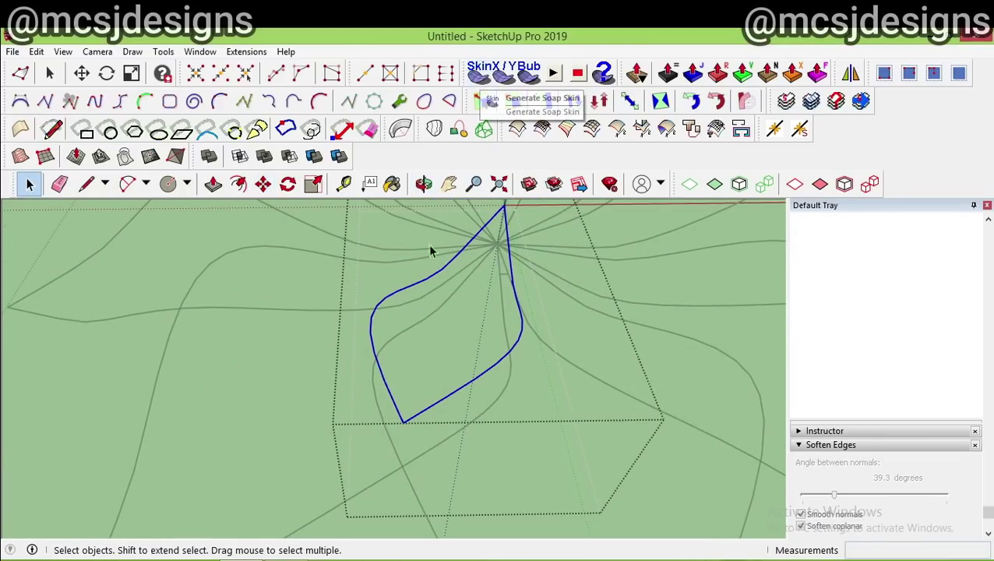
{"action": "left_click", "coordinate": [246, 51]}
{"action": "left_click", "coordinate": [623, 211]}
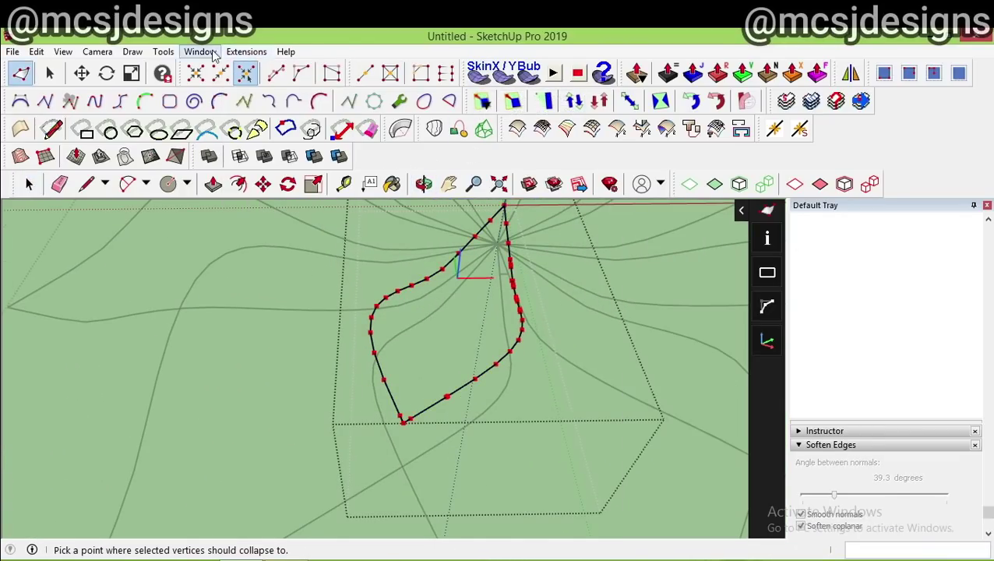
{"action": "left_click", "coordinate": [246, 52]}
{"action": "left_click", "coordinate": [277, 117]}
{"action": "key", "text": "Return"}
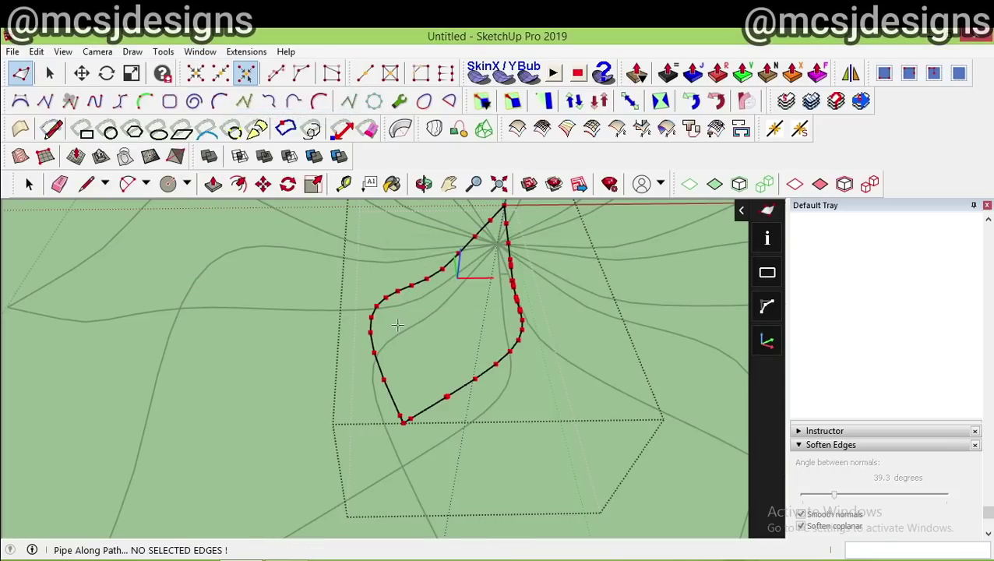
{"action": "key", "text": "space"}
- Sweep a 0.03 m diameter pipe along the selected petal outline curve
{"action": "left_click", "coordinate": [378, 309]}
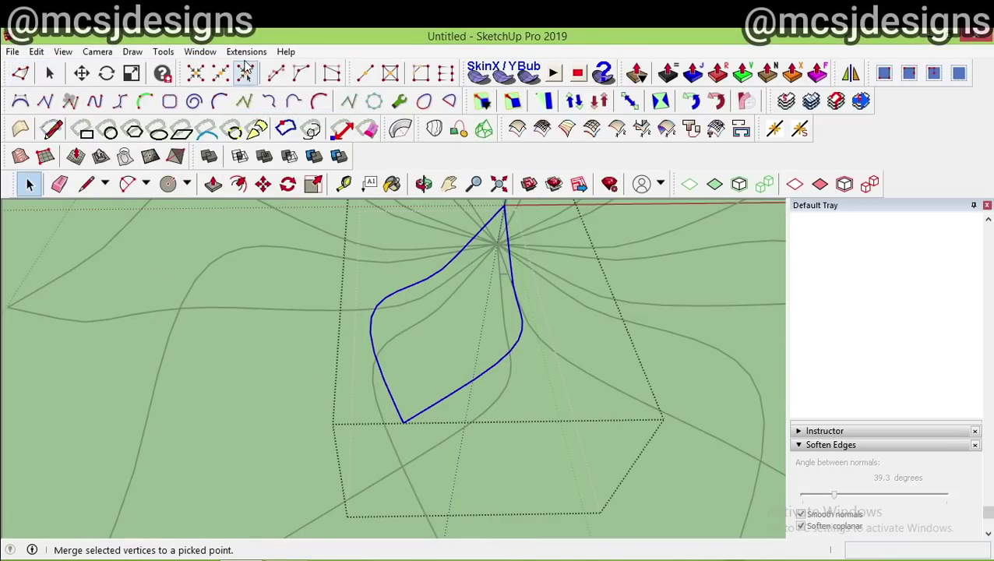
{"action": "left_click", "coordinate": [246, 51]}
{"action": "left_click", "coordinate": [277, 116]}
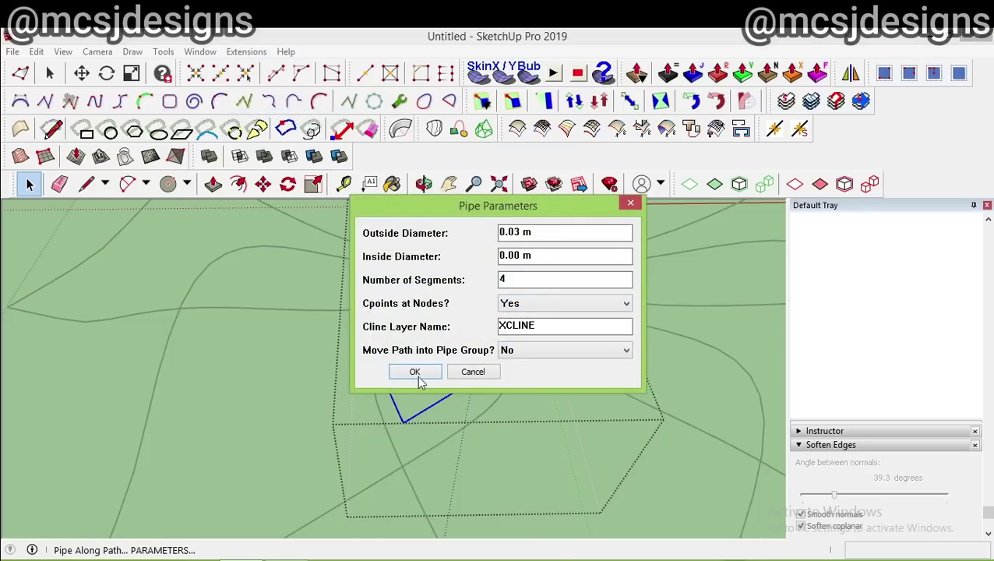
{"action": "left_click", "coordinate": [414, 371]}
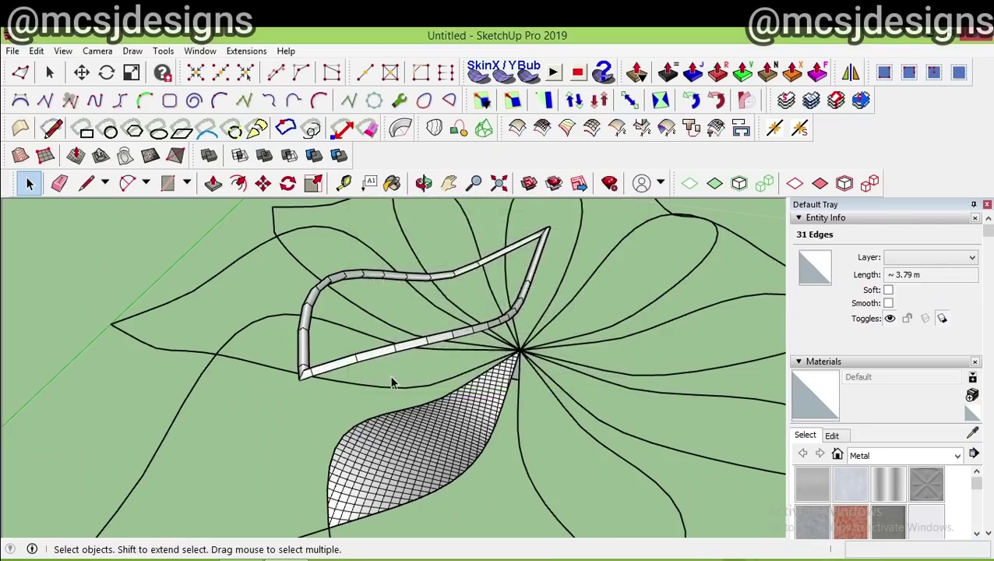
- Open the pipe's edge softening and move the pipe onto the leaf's edge
{"action": "right_click", "coordinate": [392, 380]}
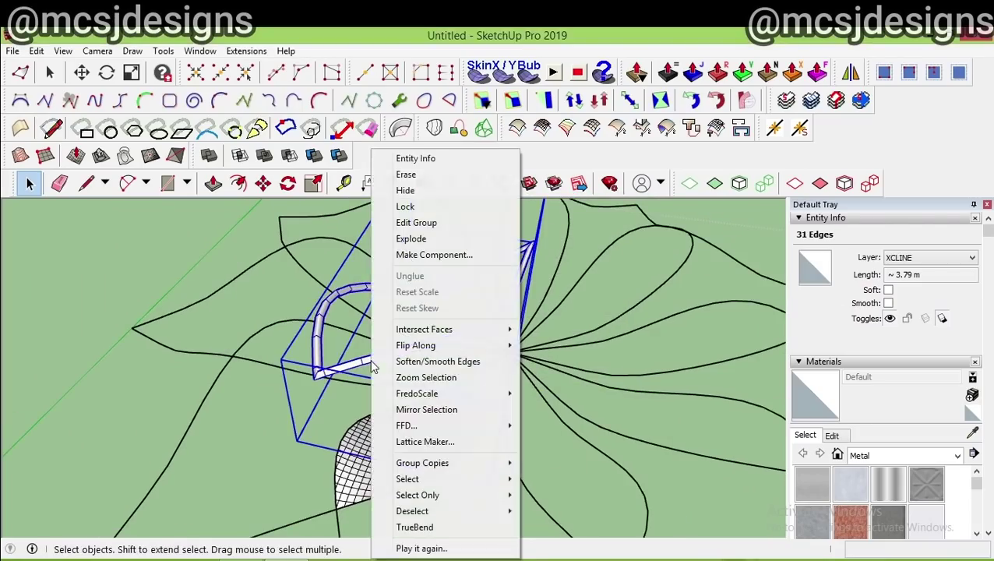
{"action": "left_click", "coordinate": [438, 361]}
{"action": "mouse_move", "coordinate": [328, 381]}
{"action": "middle_mouse_down"}
{"action": "mouse_move", "coordinate": [307, 377]}
{"action": "mouse_move", "coordinate": [309, 341]}
{"action": "middle_mouse_up"}
{"action": "key", "text": "m"}
{"action": "type", "text": ".8"}
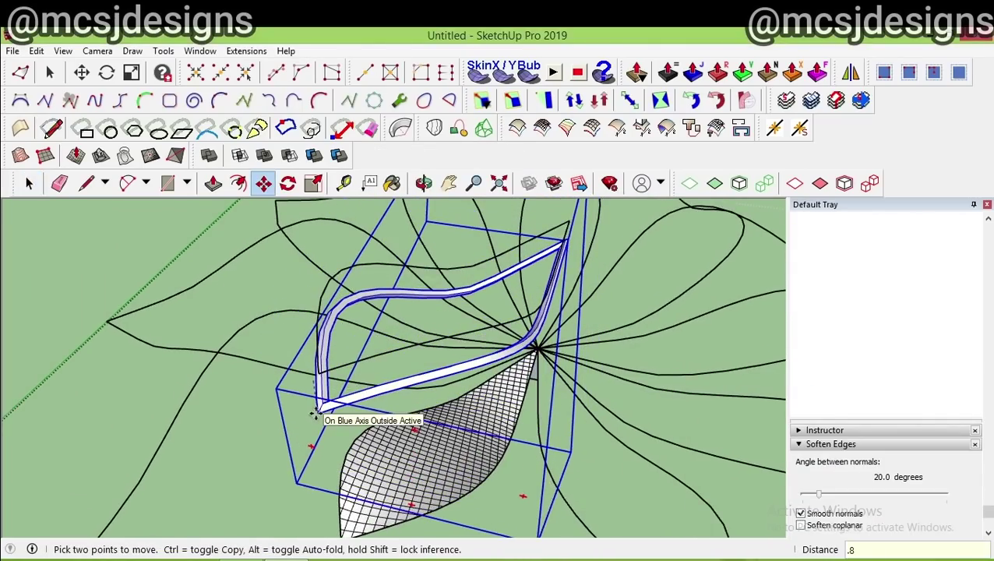
{"action": "left_click", "coordinate": [315, 412]}
{"action": "middle_click_drag", "start_coordinate": [315, 413], "coordinate": [311, 374]}
- Unhide all hidden geometry with Edit > Unhide > All
{"action": "left_click", "coordinate": [63, 50]}
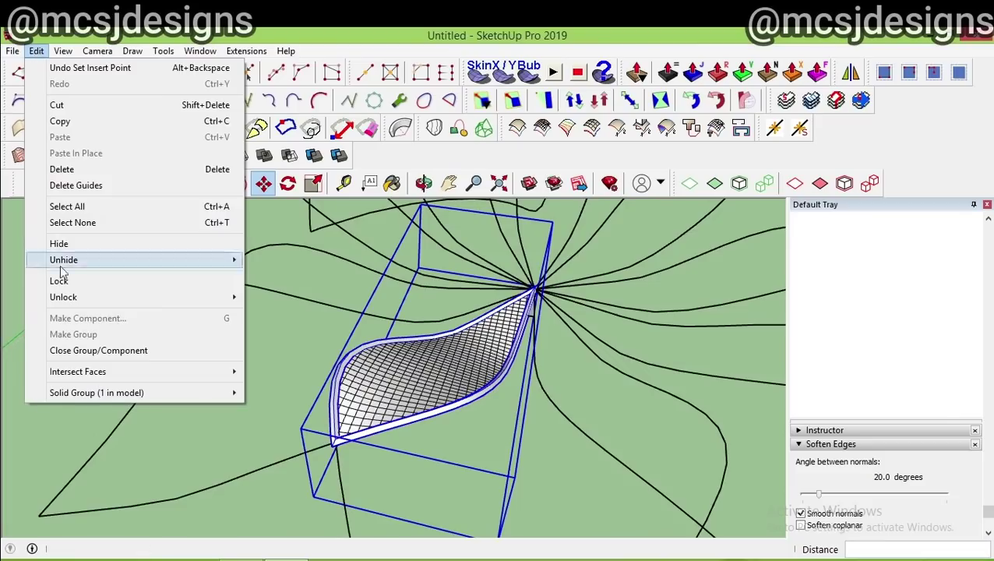
{"action": "left_click", "coordinate": [280, 290]}
{"action": "mouse_move", "coordinate": [266, 311]}
{"action": "middle_mouse_down"}
{"action": "mouse_move", "coordinate": [332, 359]}
{"action": "mouse_move", "coordinate": [4, 204]}
{"action": "middle_mouse_up"}
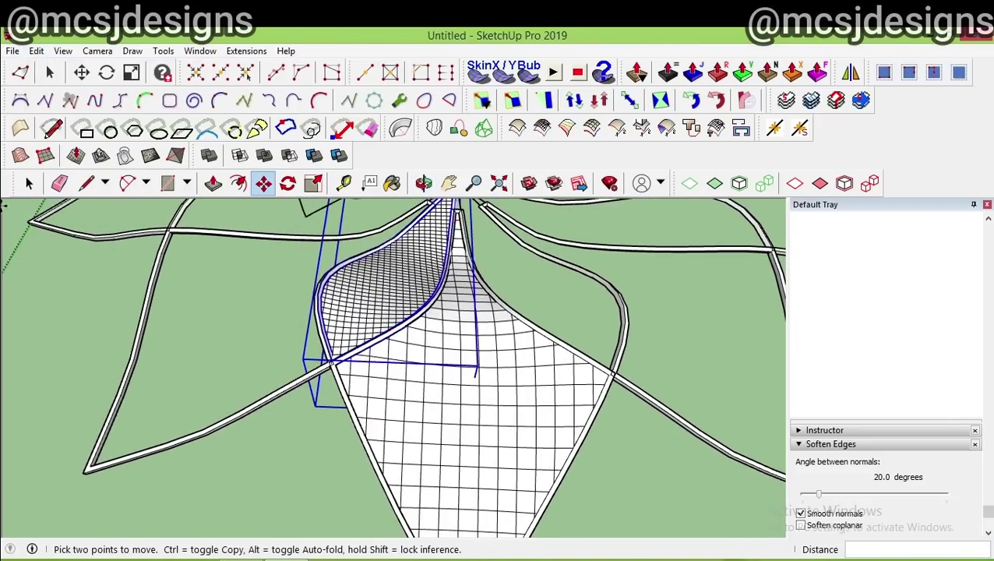
{"action": "middle_click_drag", "start_coordinate": [304, 493], "coordinate": [337, 354]}
- Select the leaf group's faces and turn on Soften coplanar
{"action": "double_click", "coordinate": [337, 354]}
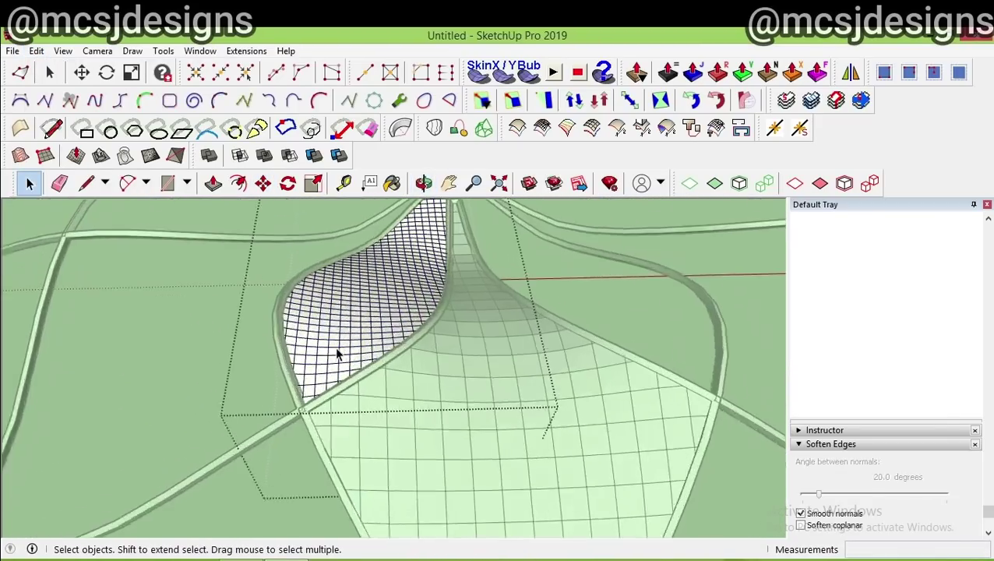
{"action": "left_click", "coordinate": [337, 353]}
{"action": "left_click", "coordinate": [801, 526]}
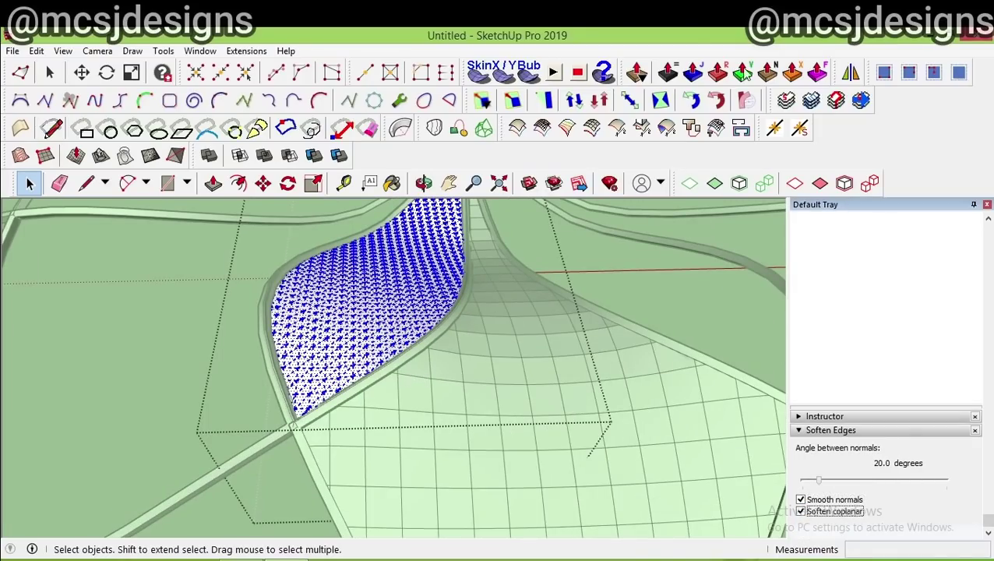
{"action": "key", "text": "j"}
{"action": "left_click_drag", "start_coordinate": [340, 304], "coordinate": [357, 366]}
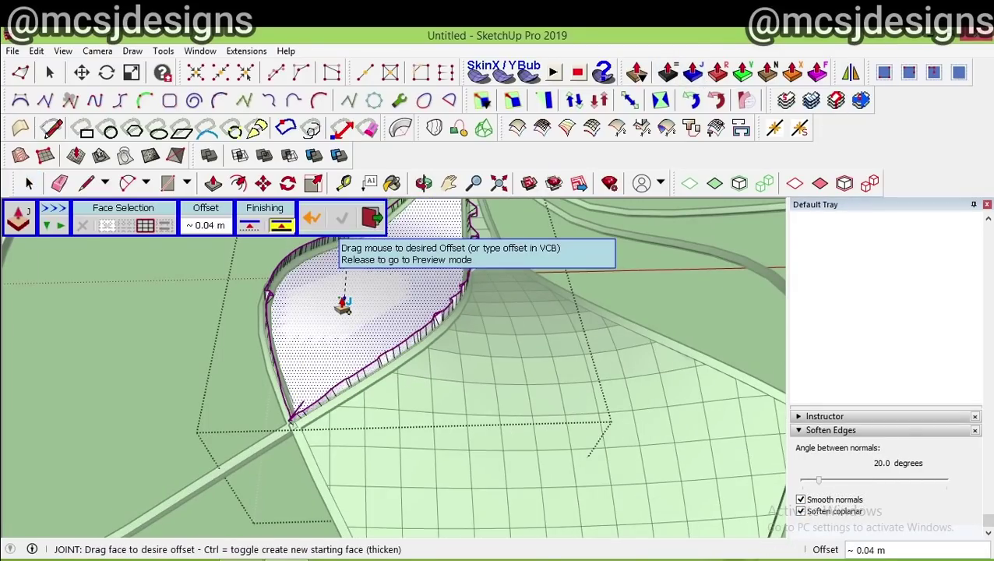
{"action": "scroll", "coordinate": [357, 366], "scroll_direction": "down", "scroll_amount": 5}
{"action": "scroll", "coordinate": [340, 361], "scroll_direction": "down", "scroll_amount": 2}
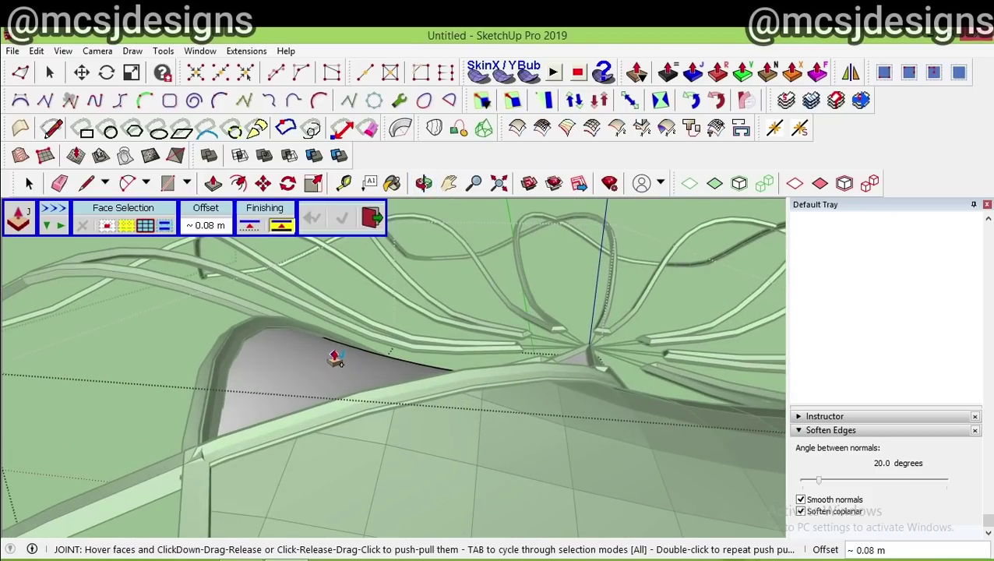
{"action": "left_click_drag", "start_coordinate": [298, 405], "coordinate": [284, 377]}
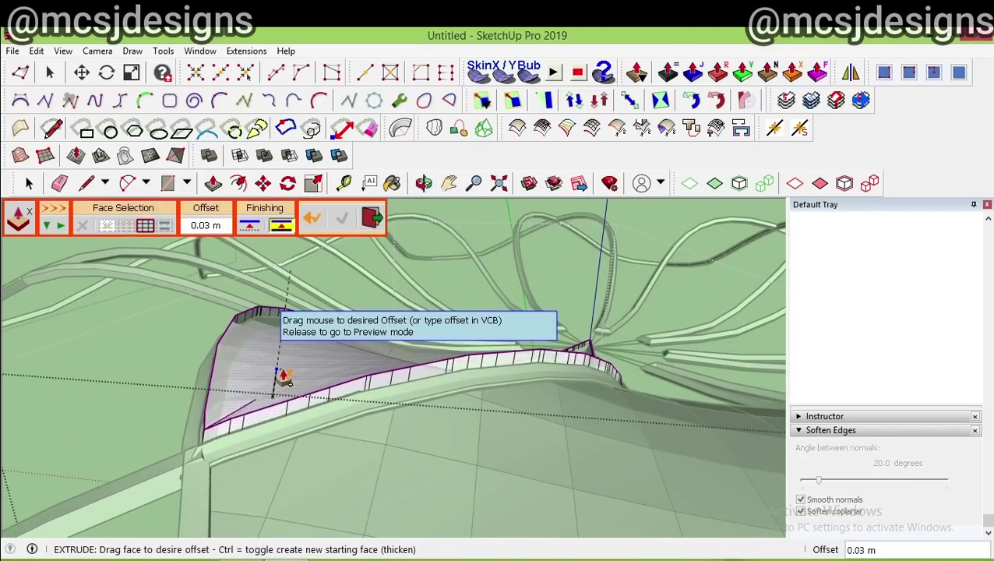
{"action": "left_click", "coordinate": [288, 381]}
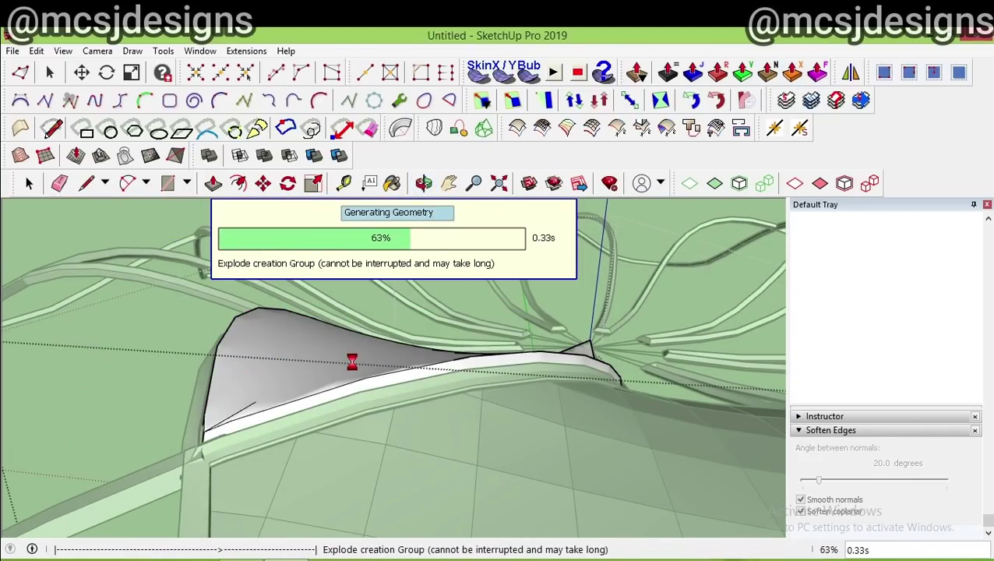
{"action": "mouse_move", "coordinate": [351, 359]}
{"action": "middle_mouse_down"}
{"action": "mouse_move", "coordinate": [388, 426]}
{"action": "mouse_move", "coordinate": [376, 443]}
{"action": "middle_mouse_up"}
{"action": "key", "text": "Return"}
{"action": "left_click", "coordinate": [351, 396]}
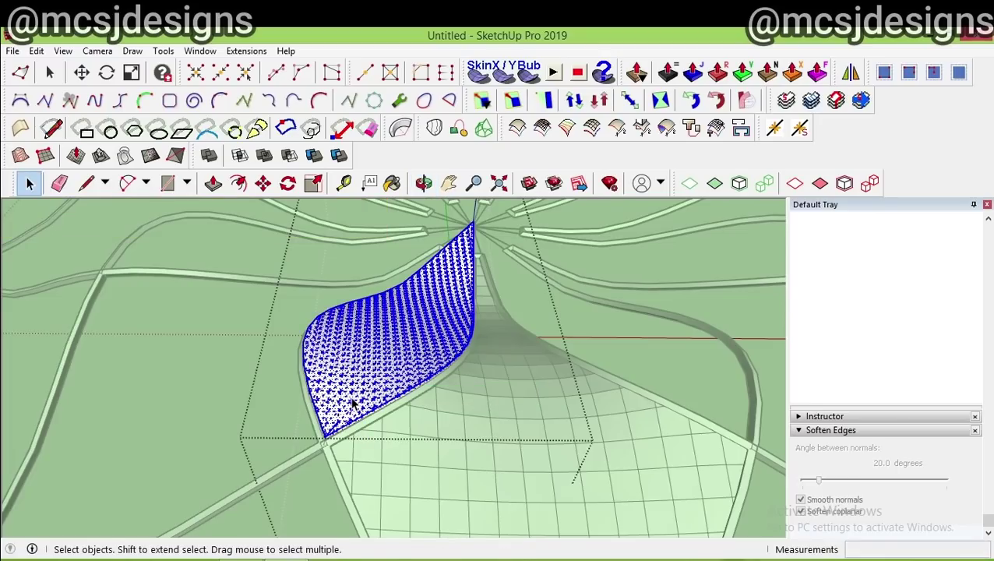
{"action": "right_click", "coordinate": [351, 397]}
{"action": "left_click_drag", "start_coordinate": [819, 481], "coordinate": [941, 484]}
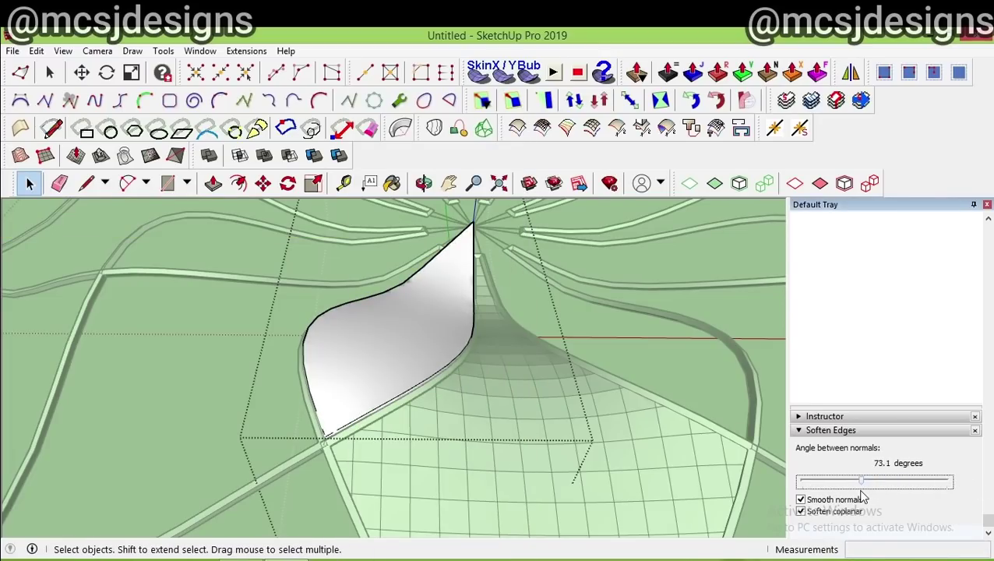
{"action": "left_click", "coordinate": [310, 507]}
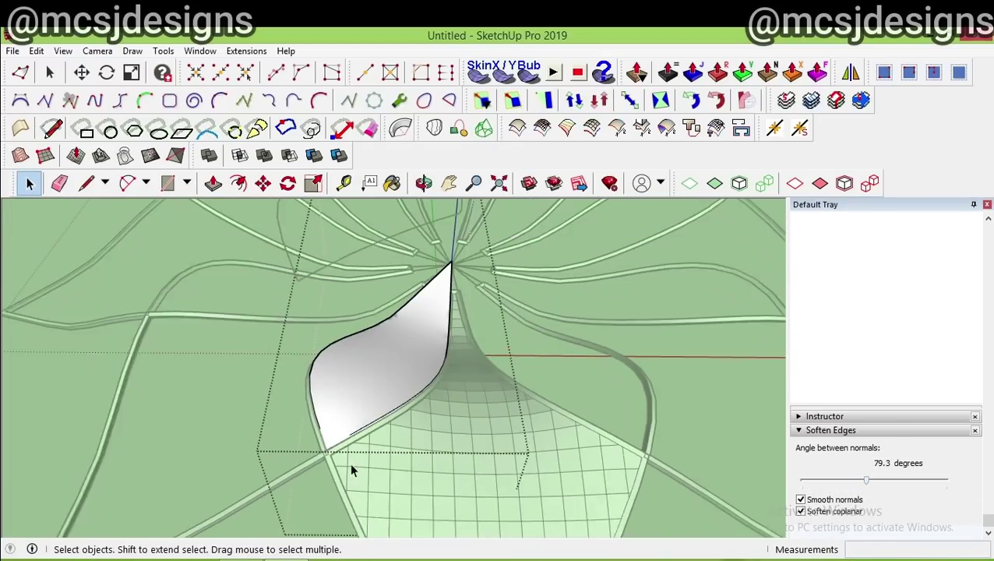
{"action": "mouse_move", "coordinate": [349, 462]}
{"action": "middle_mouse_down"}
{"action": "mouse_move", "coordinate": [391, 394]}
{"action": "mouse_move", "coordinate": [344, 360]}
{"action": "middle_mouse_up"}
{"action": "triple_click", "coordinate": [345, 373]}
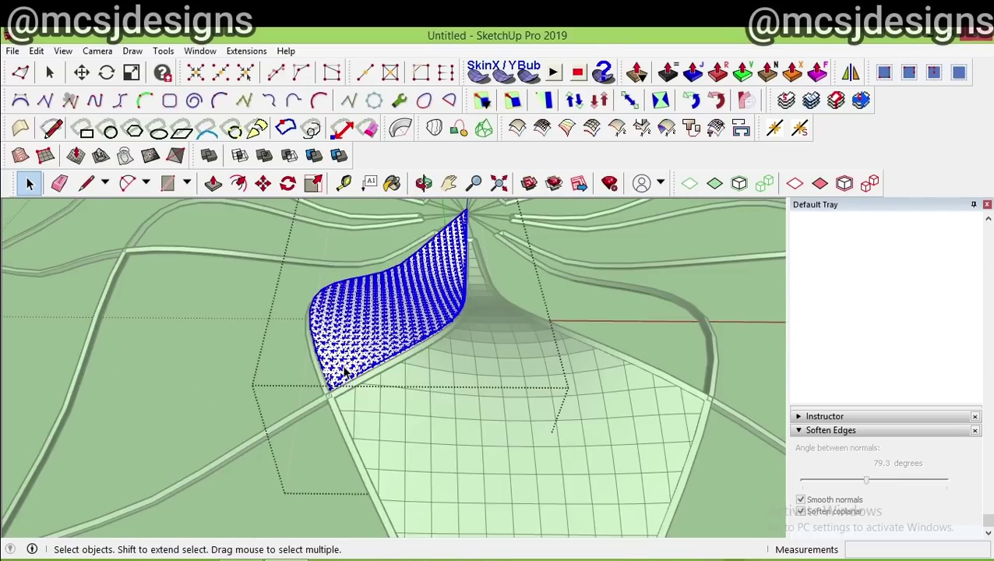
{"action": "scroll", "coordinate": [284, 499], "scroll_direction": "down", "scroll_amount": 3}
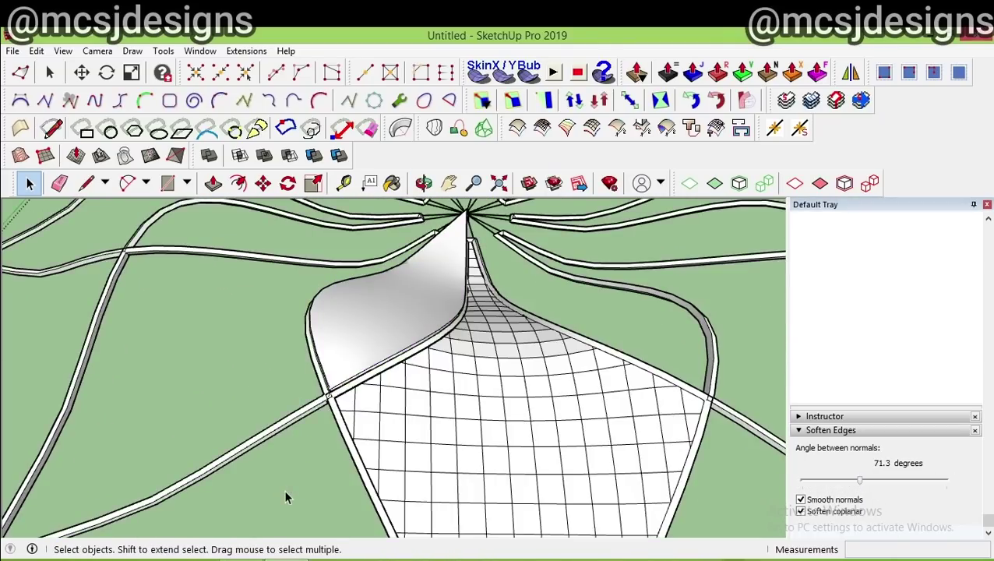
{"action": "mouse_move", "coordinate": [284, 499]}
{"action": "middle_mouse_down"}
{"action": "mouse_move", "coordinate": [332, 502]}
{"action": "mouse_move", "coordinate": [355, 422]}
{"action": "mouse_move", "coordinate": [440, 432]}
{"action": "middle_mouse_up"}
{"action": "scroll", "coordinate": [355, 406], "scroll_direction": "up", "scroll_amount": 3}
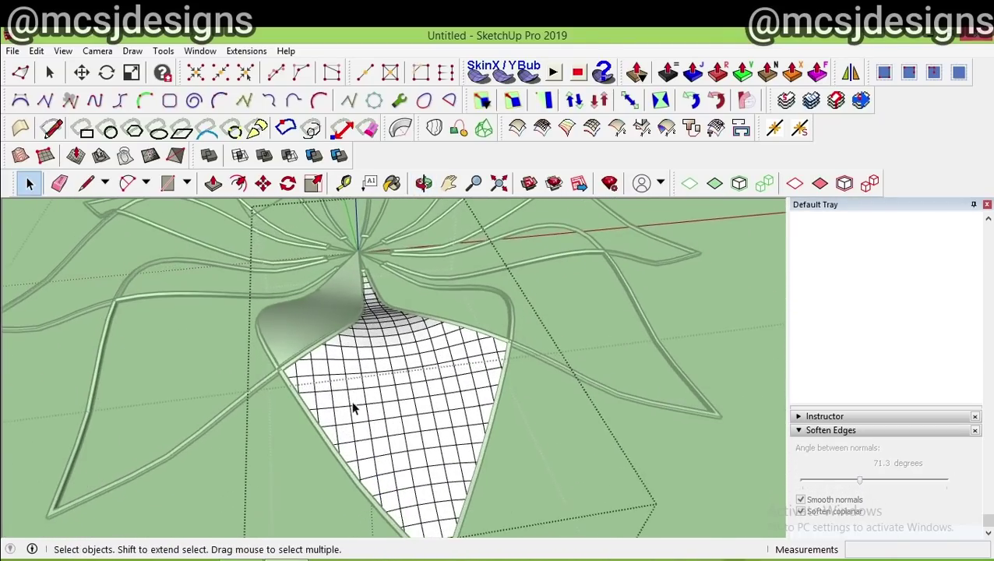
{"action": "scroll", "coordinate": [296, 321], "scroll_direction": "up", "scroll_amount": 3}
{"action": "mouse_move", "coordinate": [266, 300]}
{"action": "middle_mouse_down"}
{"action": "mouse_move", "coordinate": [199, 372]}
{"action": "mouse_move", "coordinate": [337, 291]}
{"action": "middle_mouse_up"}
- Run a thin round pipe along the first grid edge with Pipe Along Path
{"action": "scroll", "coordinate": [343, 272], "scroll_direction": "up", "scroll_amount": 2}
{"action": "left_click", "coordinate": [336, 271]}
{"action": "left_click", "coordinate": [246, 51]}
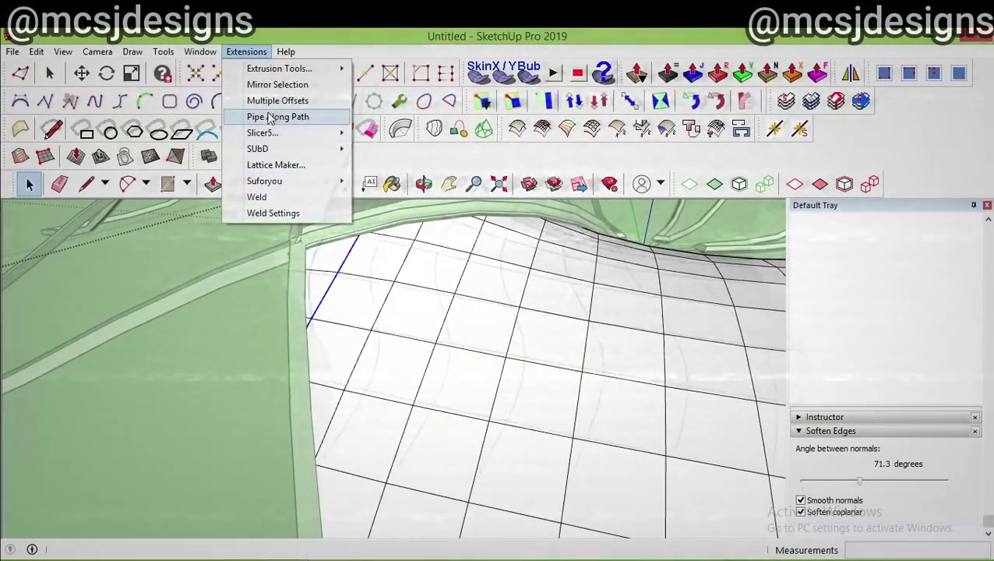
{"action": "left_click", "coordinate": [278, 115]}
{"action": "left_click", "coordinate": [415, 371]}
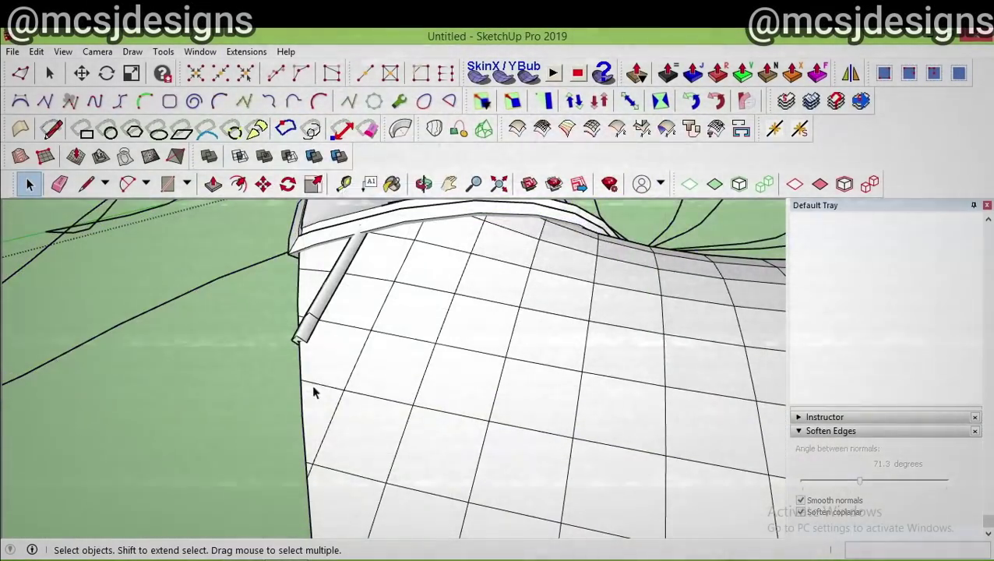
- Pipe the next grid lines down the surface, dismissing the path-not-continuous warning
{"action": "left_click", "coordinate": [313, 466]}
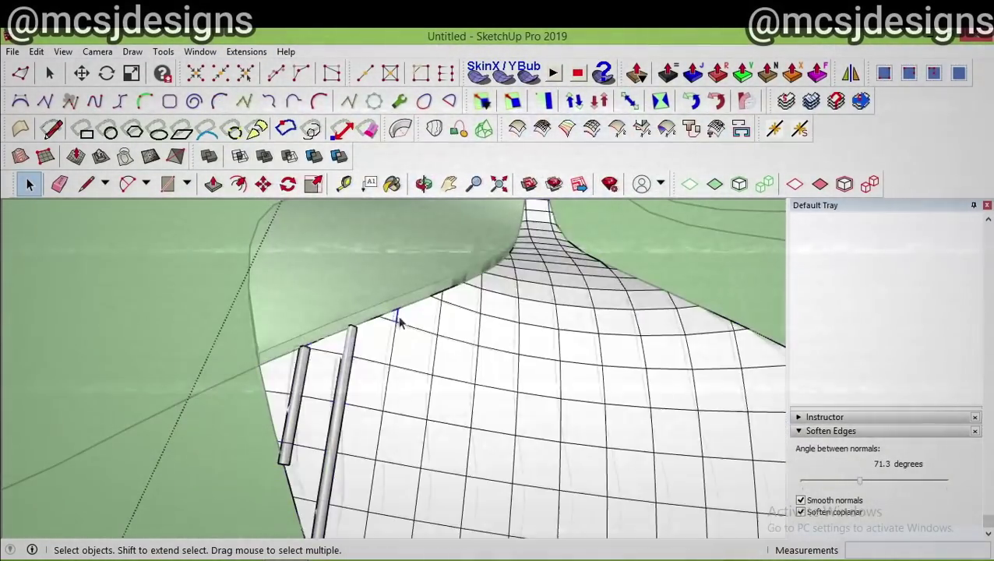
{"action": "left_click", "coordinate": [412, 425]}
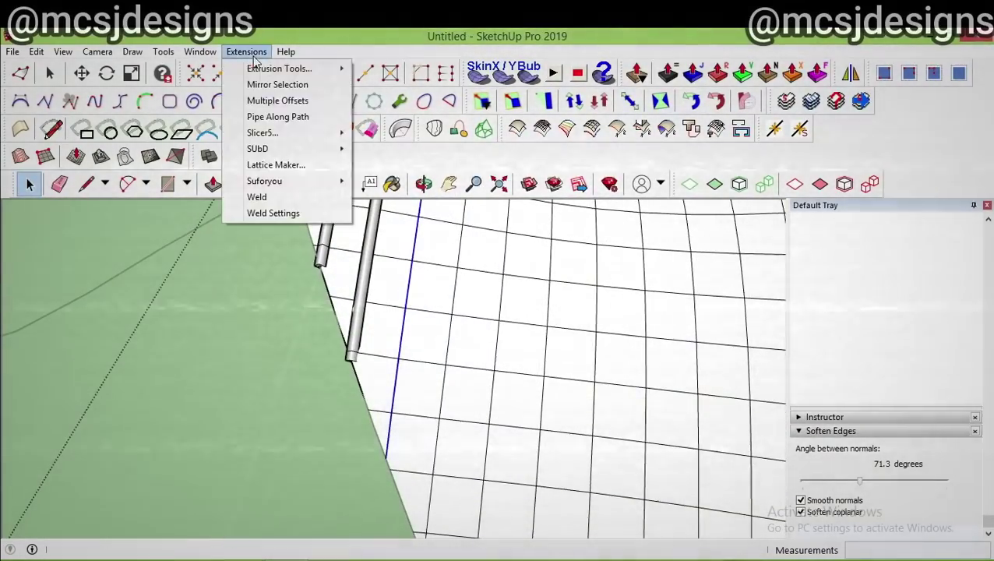
{"action": "scroll", "coordinate": [375, 305], "scroll_direction": "up", "scroll_amount": 3}
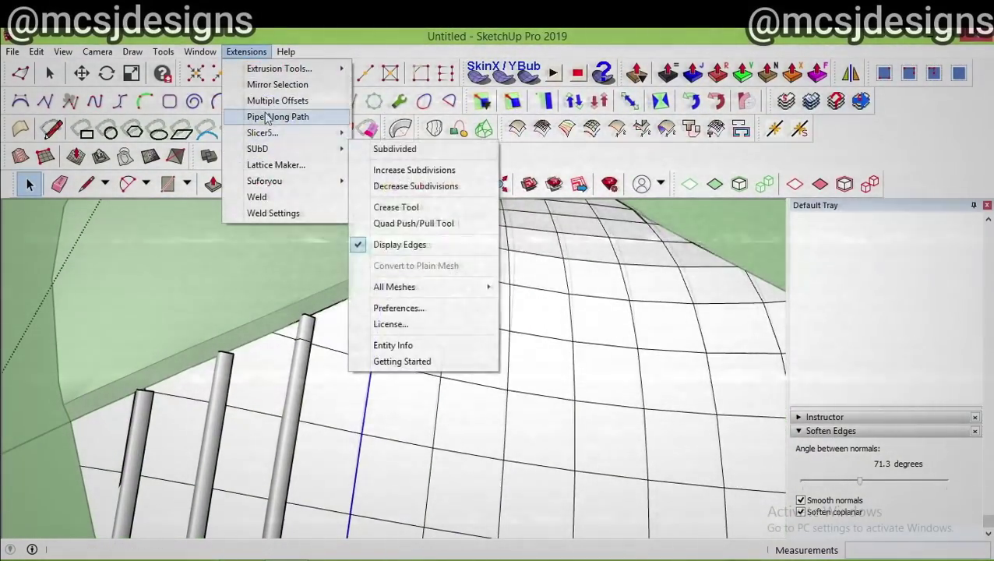
{"action": "scroll", "coordinate": [380, 348], "scroll_direction": "up", "scroll_amount": 2}
{"action": "scroll", "coordinate": [370, 430], "scroll_direction": "up", "scroll_amount": 2}
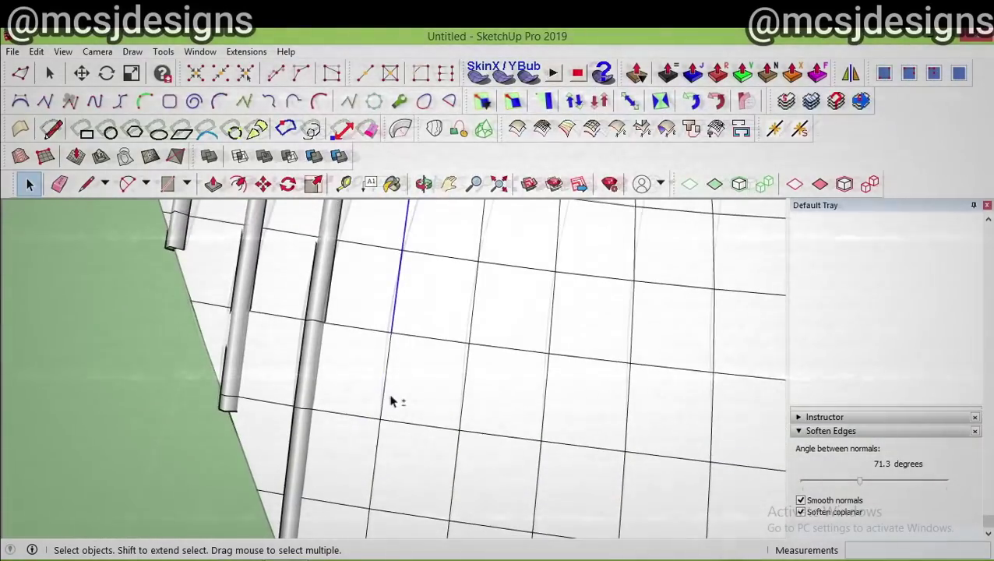
{"action": "scroll", "coordinate": [390, 401], "scroll_direction": "up", "scroll_amount": 2}
{"action": "scroll", "coordinate": [416, 279], "scroll_direction": "up", "scroll_amount": 2}
{"action": "left_click", "coordinate": [408, 417]}
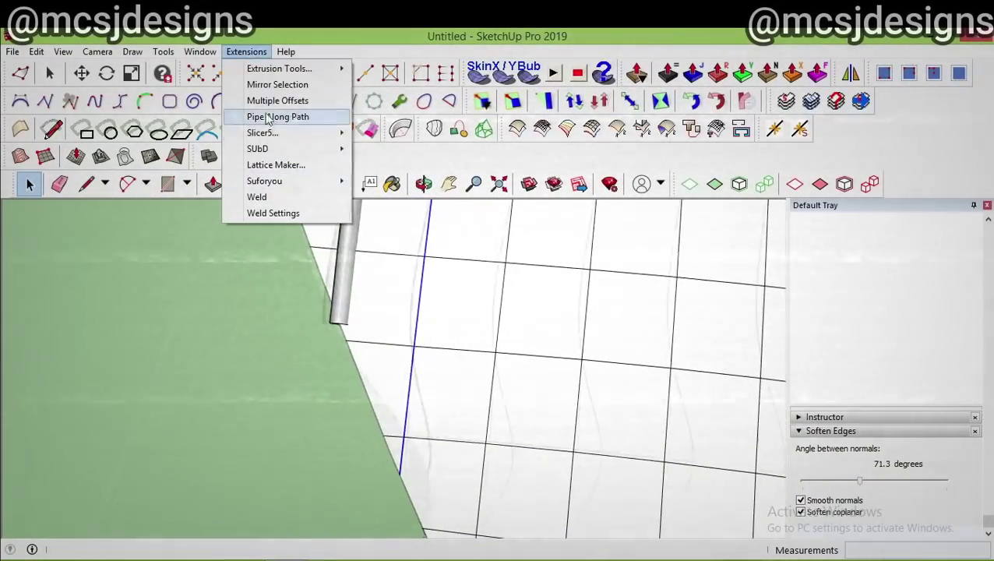
{"action": "scroll", "coordinate": [461, 412], "scroll_direction": "down", "scroll_amount": 3}
{"action": "scroll", "coordinate": [466, 417], "scroll_direction": "up", "scroll_amount": 3}
{"action": "scroll", "coordinate": [466, 417], "scroll_direction": "up", "scroll_amount": 1}
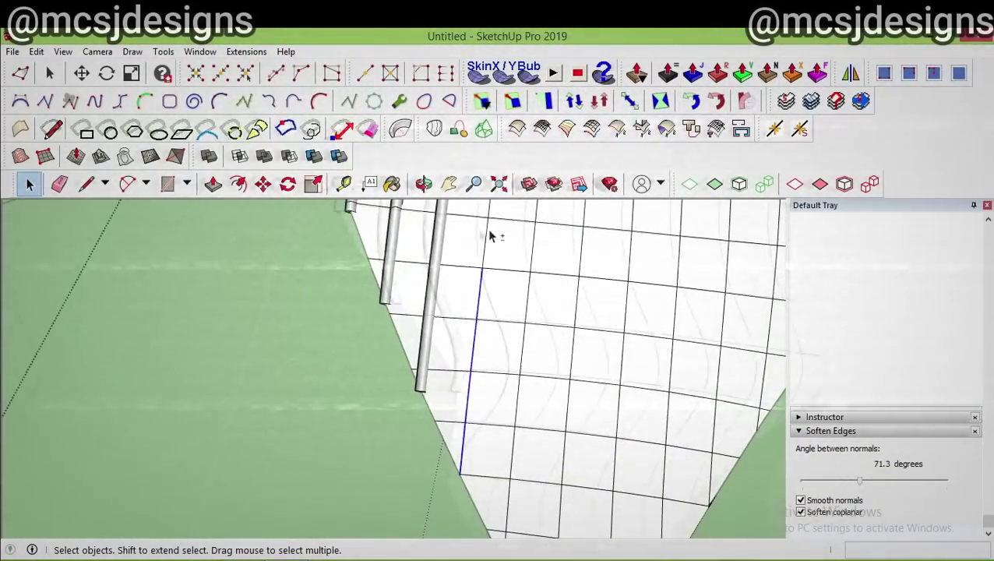
{"action": "scroll", "coordinate": [401, 393], "scroll_direction": "down", "scroll_amount": 2}
{"action": "scroll", "coordinate": [376, 379], "scroll_direction": "down", "scroll_amount": 3}
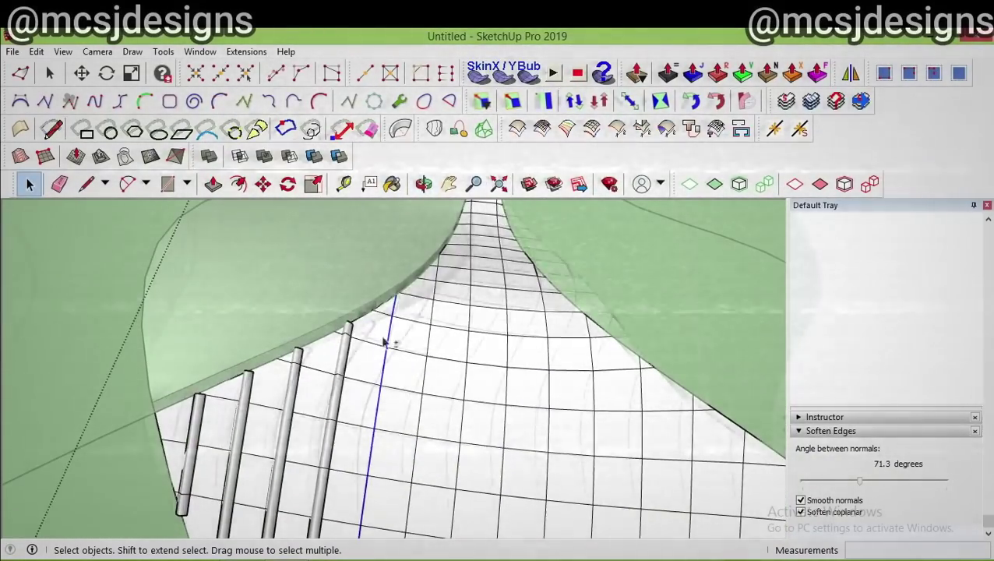
{"action": "scroll", "coordinate": [377, 366], "scroll_direction": "up", "scroll_amount": 3}
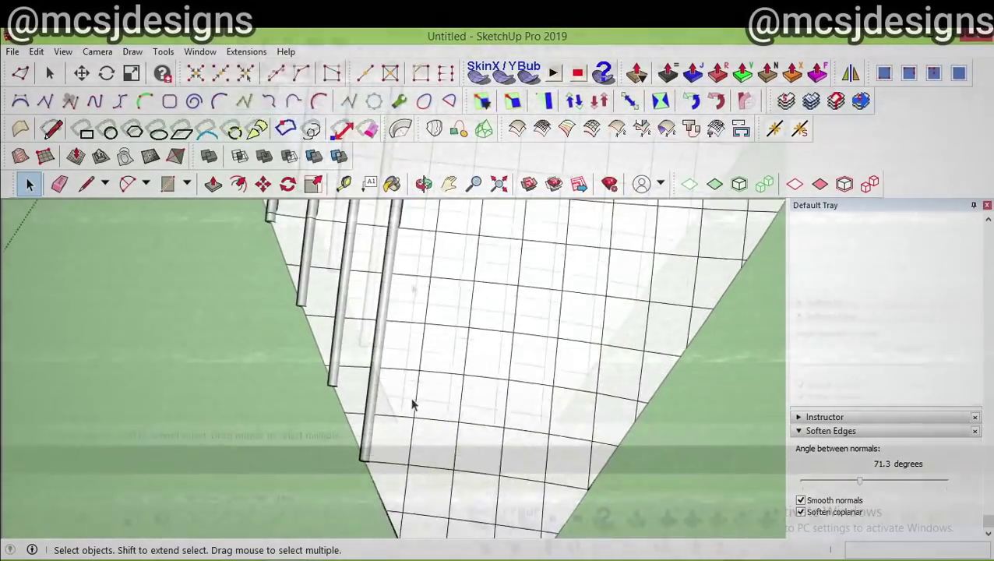
{"action": "scroll", "coordinate": [413, 404], "scroll_direction": "down", "scroll_amount": 2}
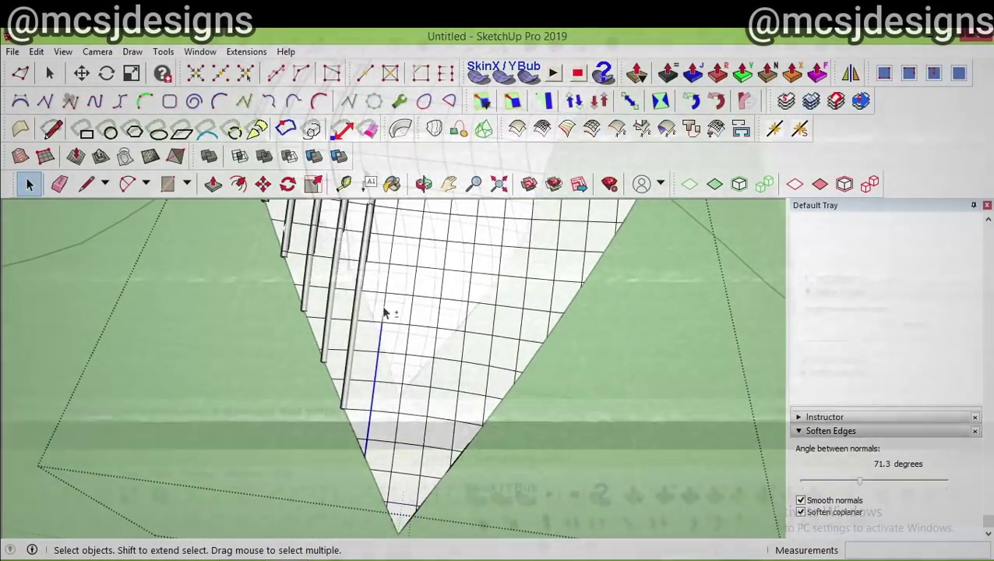
{"action": "scroll", "coordinate": [385, 366], "scroll_direction": "up", "scroll_amount": 3}
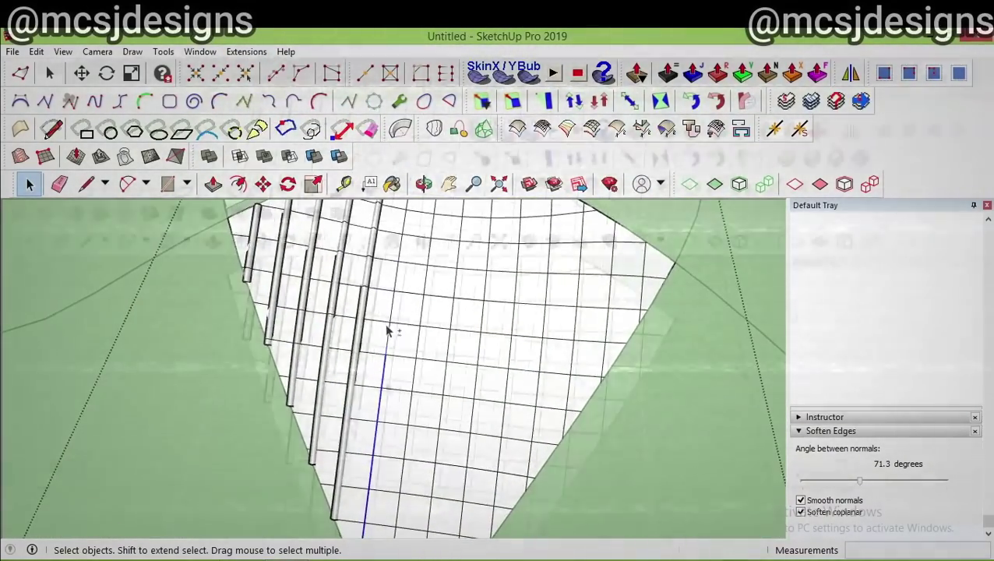
{"action": "scroll", "coordinate": [403, 351], "scroll_direction": "up", "scroll_amount": 3}
{"action": "scroll", "coordinate": [401, 296], "scroll_direction": "up", "scroll_amount": 2}
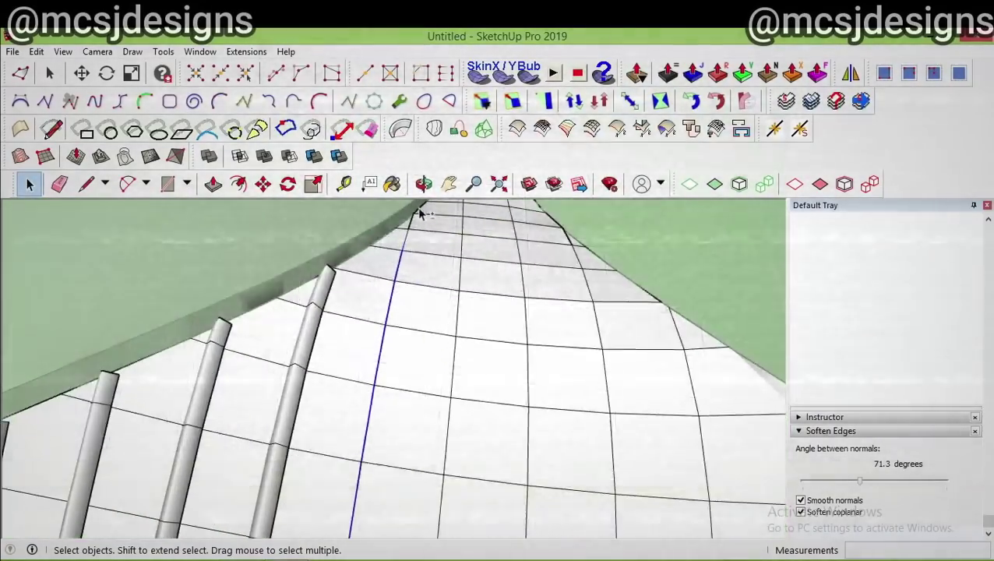
{"action": "left_click", "coordinate": [277, 116]}
{"action": "left_click", "coordinate": [604, 337]}
- Orbit around the grid mesh and select another grid segment
{"action": "scroll", "coordinate": [403, 317], "scroll_direction": "up", "scroll_amount": 2}
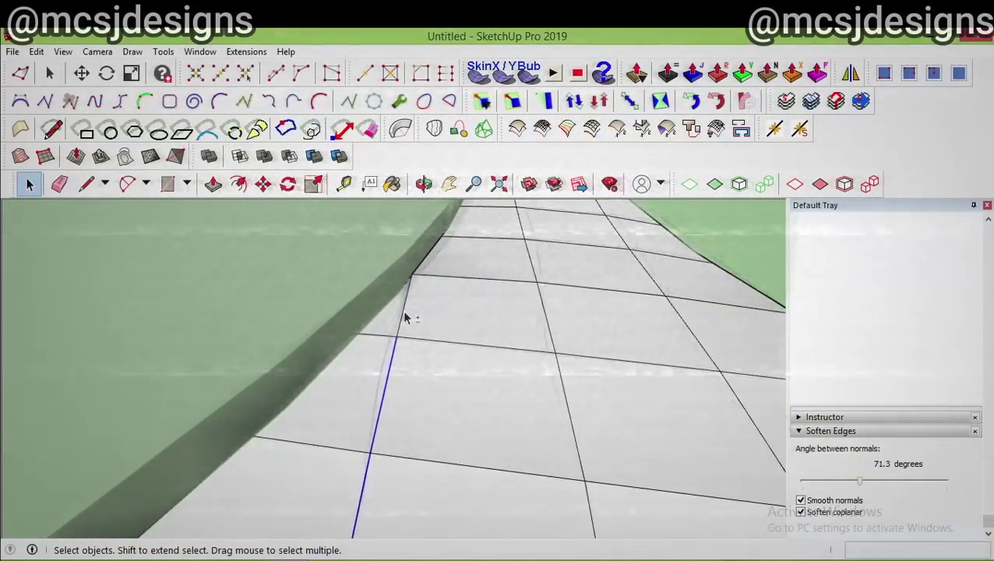
{"action": "scroll", "coordinate": [395, 328], "scroll_direction": "up", "scroll_amount": 2}
{"action": "scroll", "coordinate": [348, 460], "scroll_direction": "up", "scroll_amount": 3}
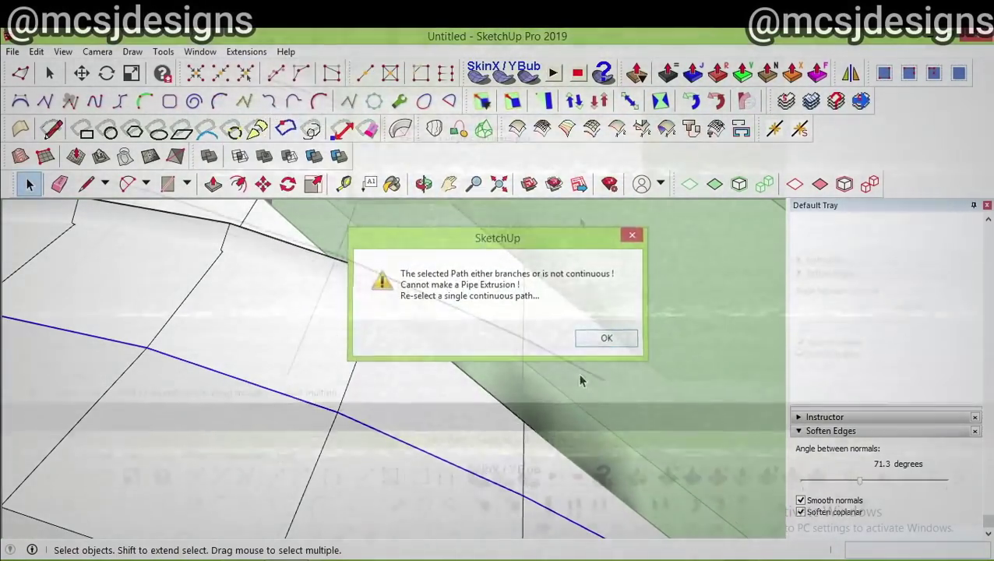
{"action": "middle_click_drag", "start_coordinate": [599, 483], "coordinate": [467, 339]}
{"action": "key", "text": "space"}
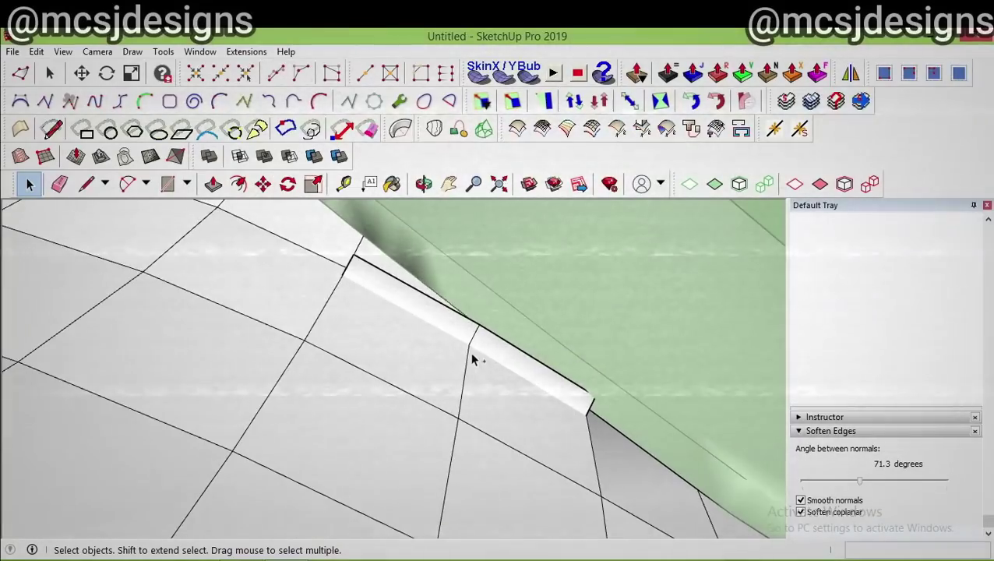
{"action": "left_click", "coordinate": [295, 253]}
{"action": "mouse_move", "coordinate": [295, 253]}
{"action": "middle_mouse_down"}
{"action": "mouse_move", "coordinate": [376, 384]}
{"action": "mouse_move", "coordinate": [278, 348]}
{"action": "mouse_move", "coordinate": [366, 325]}
{"action": "mouse_move", "coordinate": [518, 368]}
{"action": "mouse_move", "coordinate": [444, 405]}
{"action": "middle_mouse_up"}
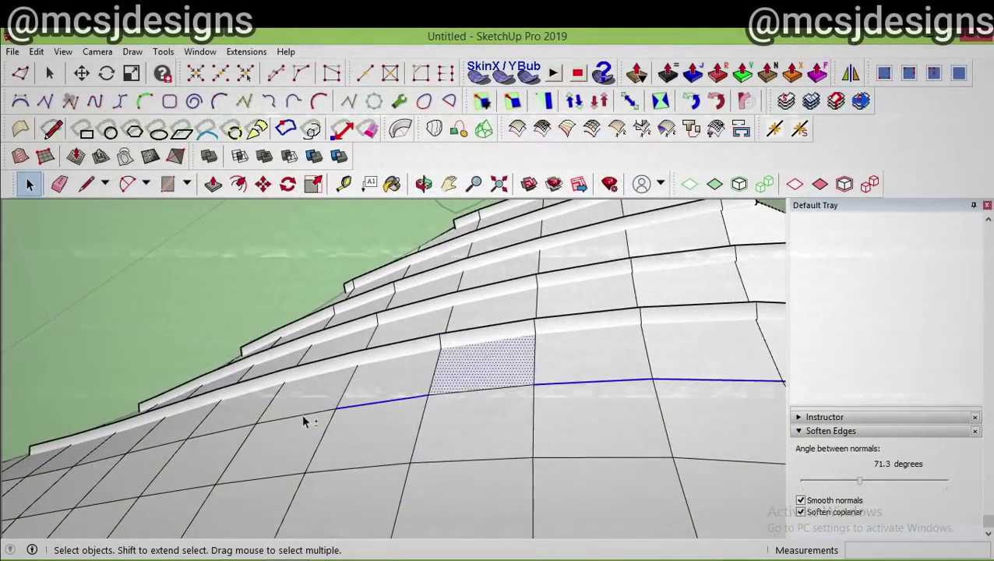
{"action": "middle_click_drag", "start_coordinate": [304, 421], "coordinate": [483, 422]}
{"action": "middle_click_drag", "start_coordinate": [328, 455], "coordinate": [269, 465]}
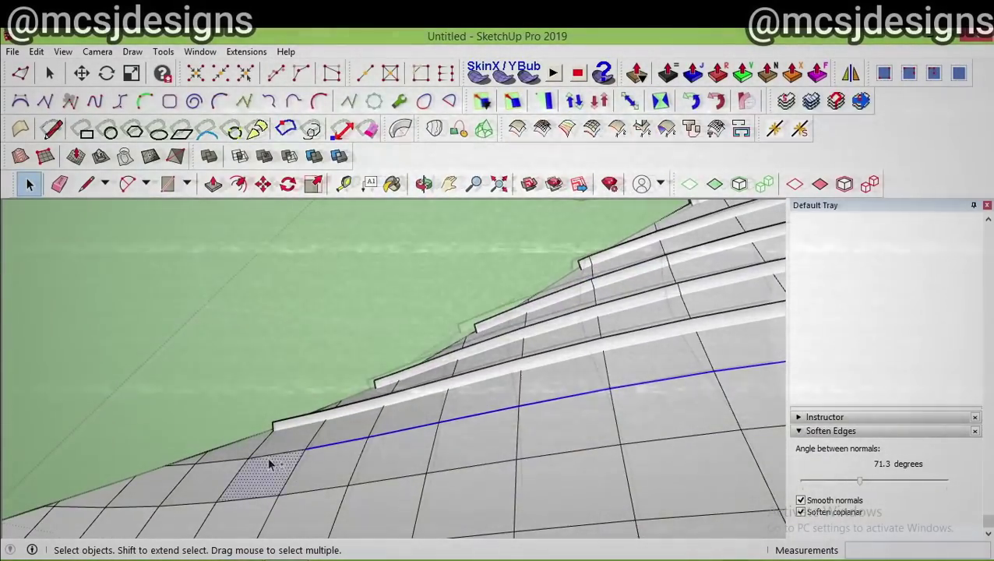
- Retry Pipe Along Path on the branching segment, dismiss the error, and undo the attempt
{"action": "left_click", "coordinate": [246, 51]}
{"action": "scroll", "coordinate": [447, 464], "scroll_direction": "up", "scroll_amount": 3}
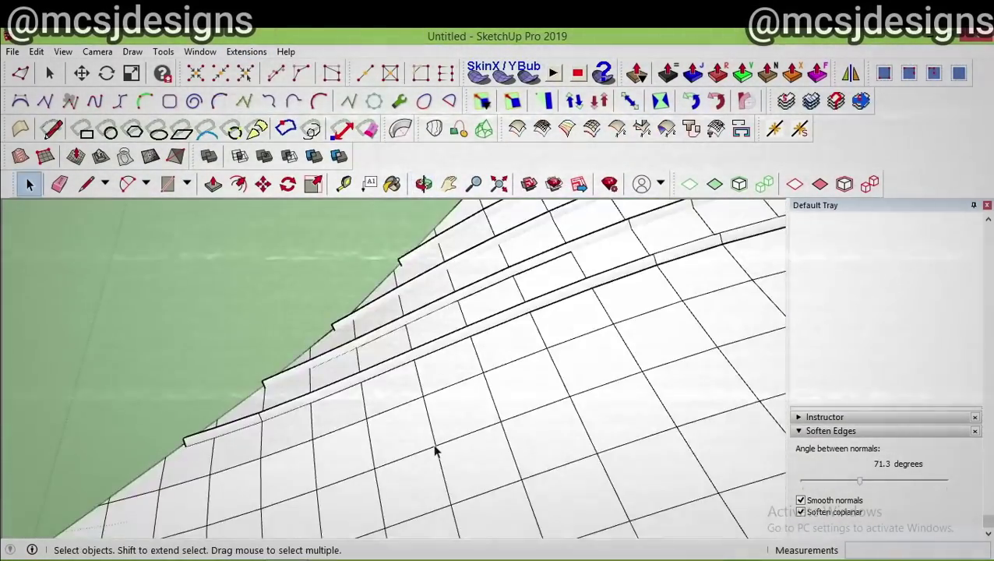
{"action": "mouse_move", "coordinate": [437, 450]}
{"action": "middle_mouse_down"}
{"action": "mouse_move", "coordinate": [205, 354]}
{"action": "mouse_move", "coordinate": [327, 310]}
{"action": "middle_mouse_up"}
{"action": "mouse_move", "coordinate": [501, 236]}
{"action": "middle_mouse_down"}
{"action": "mouse_move", "coordinate": [436, 321]}
{"action": "mouse_move", "coordinate": [627, 244]}
{"action": "mouse_move", "coordinate": [421, 304]}
{"action": "middle_mouse_up"}
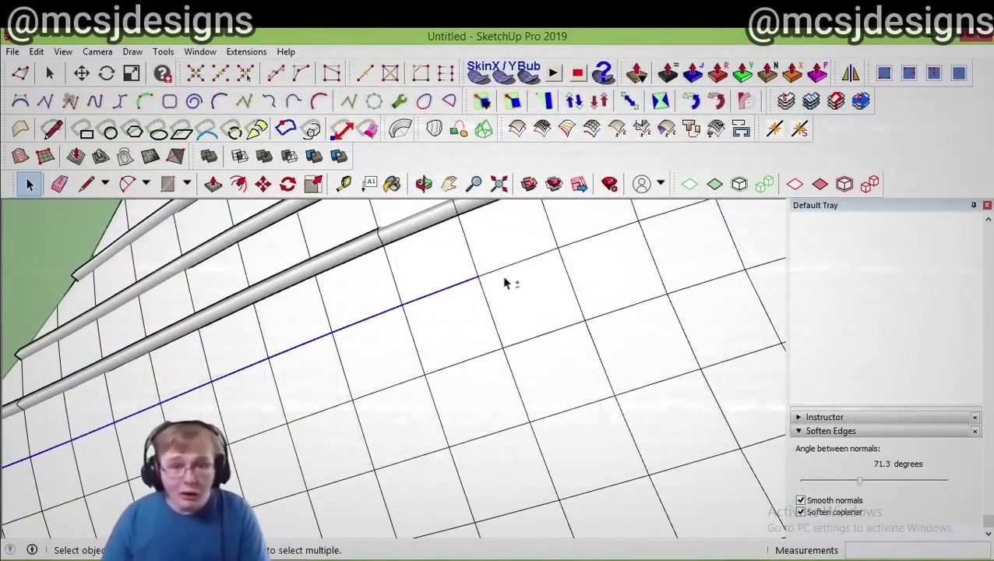
{"action": "middle_click_drag", "start_coordinate": [504, 283], "coordinate": [327, 326]}
{"action": "mouse_move", "coordinate": [544, 262]}
{"action": "middle_mouse_down"}
{"action": "mouse_move", "coordinate": [337, 343]}
{"action": "mouse_move", "coordinate": [721, 256]}
{"action": "mouse_move", "coordinate": [562, 269]}
{"action": "middle_mouse_up"}
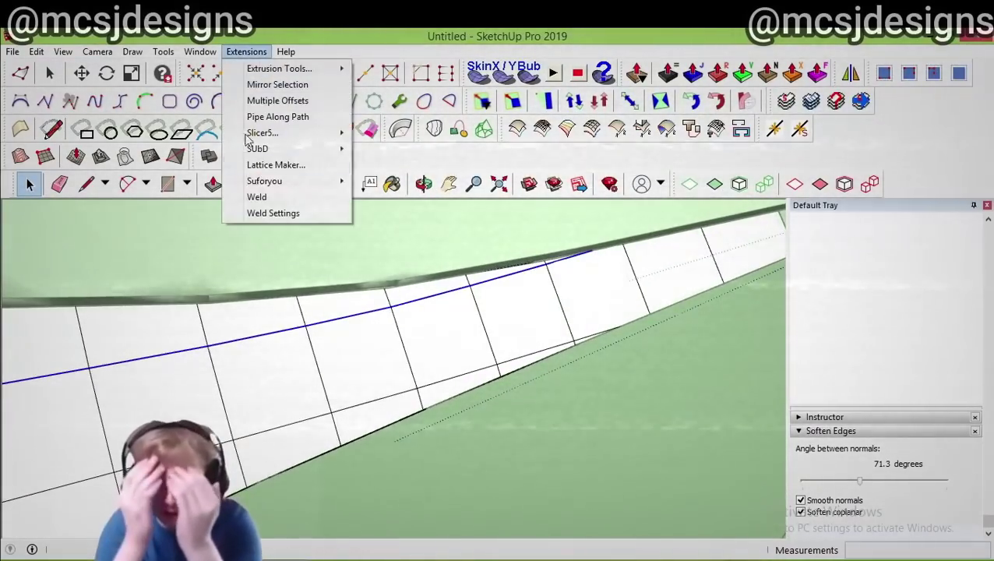
{"action": "left_click", "coordinate": [277, 116]}
{"action": "left_click", "coordinate": [592, 336]}
{"action": "mouse_move", "coordinate": [501, 282]}
{"action": "middle_mouse_down"}
{"action": "mouse_move", "coordinate": [244, 346]}
{"action": "mouse_move", "coordinate": [257, 218]}
{"action": "middle_mouse_up"}
{"action": "left_click", "coordinate": [247, 51]}
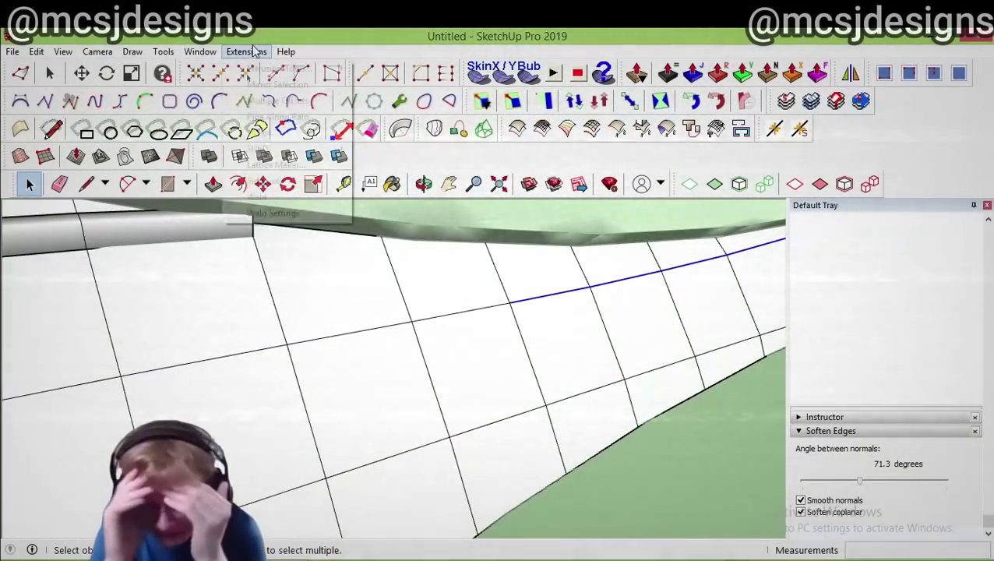
{"action": "key", "text": "ctrl+z"}
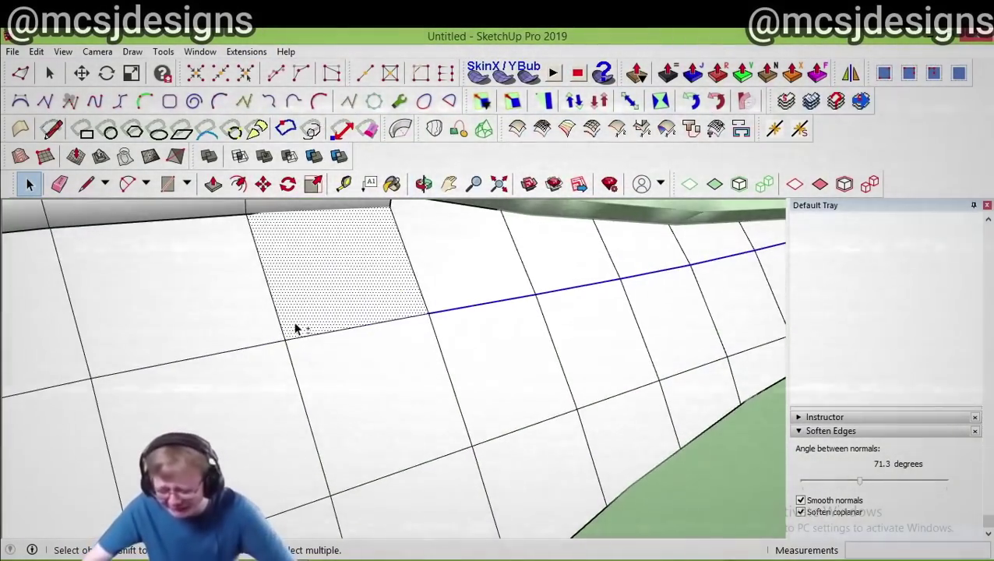
{"action": "mouse_move", "coordinate": [295, 328]}
{"action": "middle_mouse_down"}
{"action": "mouse_move", "coordinate": [78, 388]}
{"action": "mouse_move", "coordinate": [568, 266]}
{"action": "mouse_move", "coordinate": [104, 446]}
{"action": "mouse_move", "coordinate": [271, 392]}
{"action": "middle_mouse_up"}
- Add one more pipe along the selected grid edge with the default parameters
{"action": "right_click", "coordinate": [271, 393]}
{"action": "left_click", "coordinate": [355, 275]}
{"action": "key", "text": "Return"}
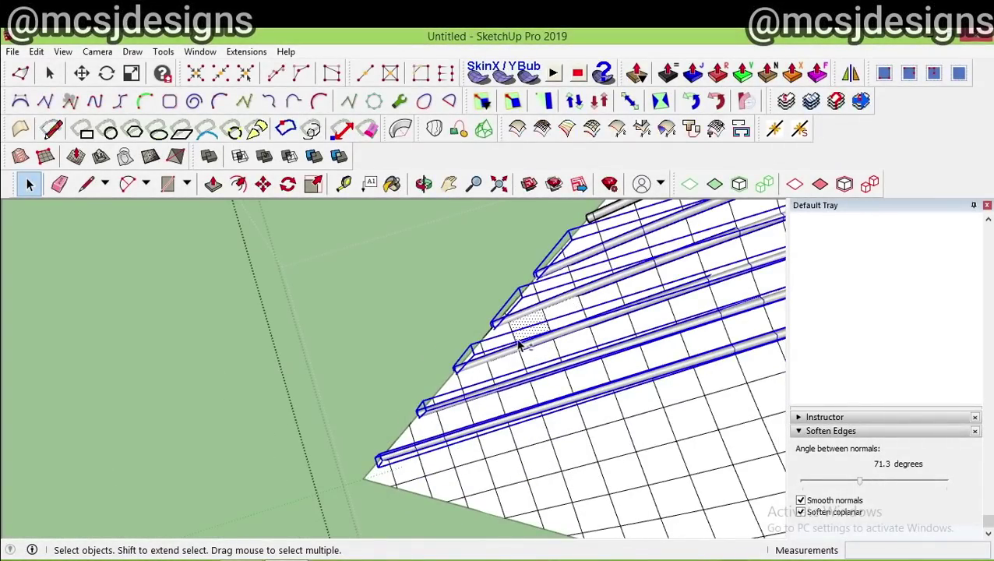
{"action": "middle_click_drag", "start_coordinate": [519, 345], "coordinate": [514, 324]}
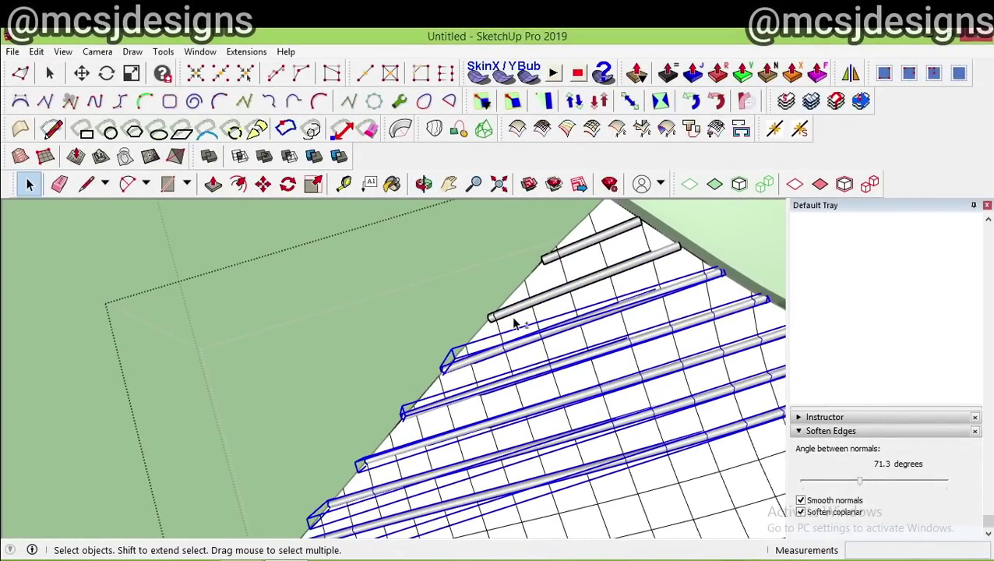
- Mirror the piped mesh half across a two-point line, keep the original, and select both halves
{"action": "right_click", "coordinate": [572, 251]}
{"action": "left_click", "coordinate": [576, 377]}
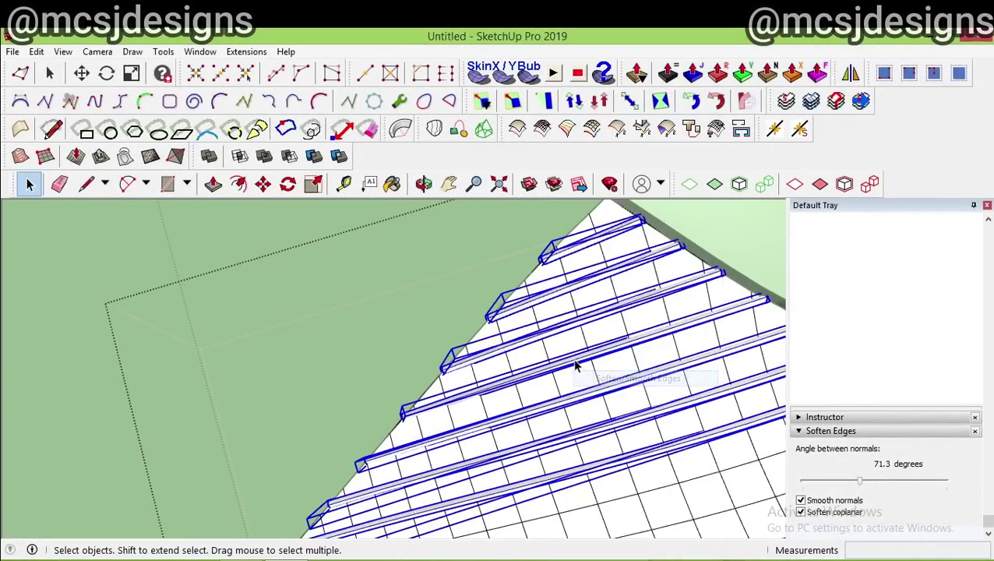
{"action": "mouse_move", "coordinate": [577, 366]}
{"action": "middle_mouse_down"}
{"action": "mouse_move", "coordinate": [596, 284]}
{"action": "mouse_move", "coordinate": [437, 417]}
{"action": "middle_mouse_up"}
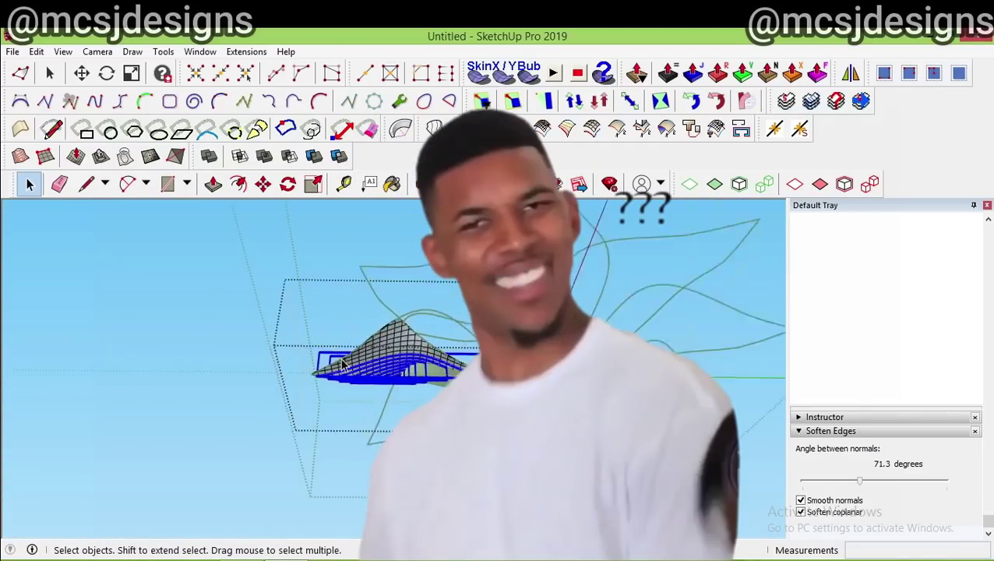
{"action": "scroll", "coordinate": [343, 365], "scroll_direction": "up", "scroll_amount": 5}
{"action": "mouse_move", "coordinate": [343, 364]}
{"action": "middle_mouse_down"}
{"action": "mouse_move", "coordinate": [459, 382]}
{"action": "mouse_move", "coordinate": [499, 374]}
{"action": "middle_mouse_up"}
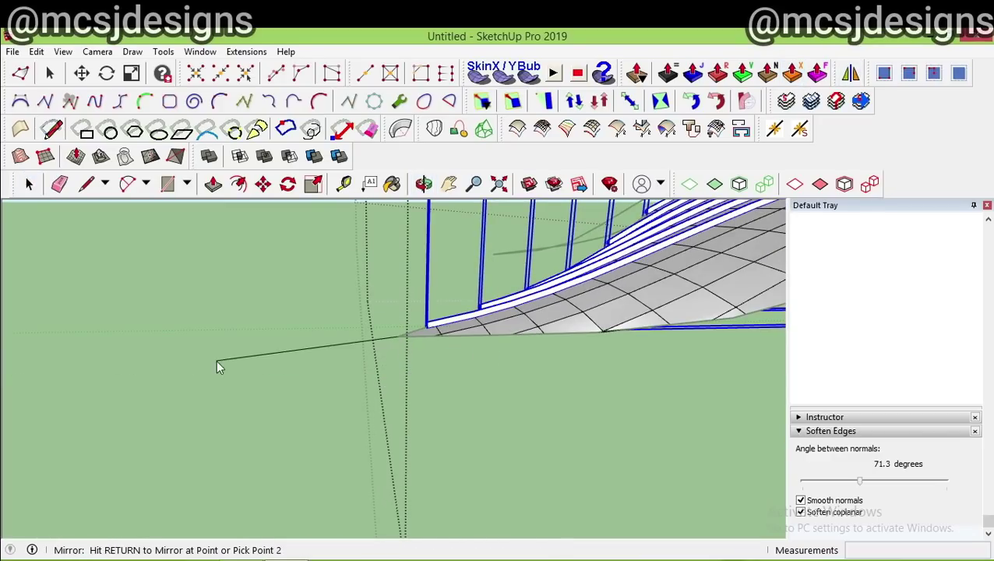
{"action": "key", "text": "Escape"}
{"action": "left_click", "coordinate": [397, 337]}
{"action": "left_click", "coordinate": [248, 276]}
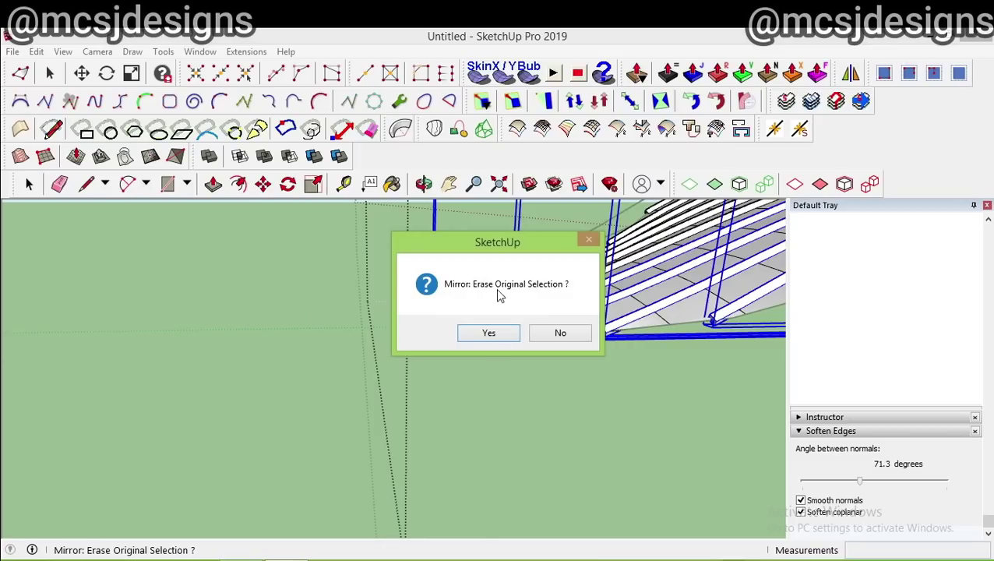
{"action": "left_click", "coordinate": [554, 339]}
{"action": "mouse_move", "coordinate": [553, 342]}
{"action": "middle_mouse_down"}
{"action": "mouse_move", "coordinate": [576, 377]}
{"action": "mouse_move", "coordinate": [525, 366]}
{"action": "mouse_move", "coordinate": [536, 347]}
{"action": "middle_mouse_up"}
{"action": "left_click", "coordinate": [518, 341], "text": "shift"}
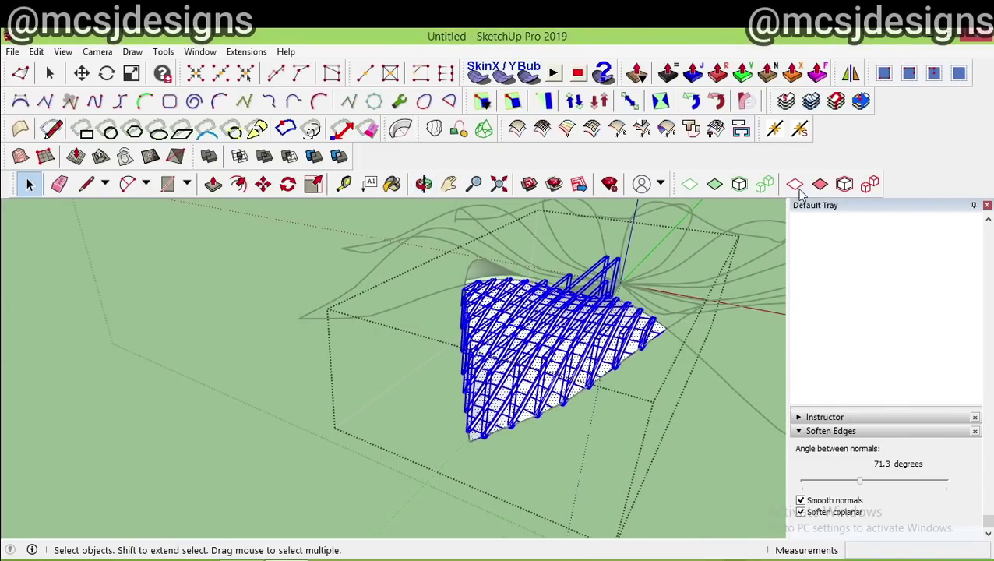
- Make the two mesh halves one group and toggle Soften coplanar off and back on
{"action": "scroll", "coordinate": [545, 335], "scroll_direction": "up", "scroll_amount": 3}
{"action": "scroll", "coordinate": [545, 351], "scroll_direction": "up", "scroll_amount": 2}
{"action": "right_click", "coordinate": [544, 355]}
{"action": "left_click", "coordinate": [576, 283]}
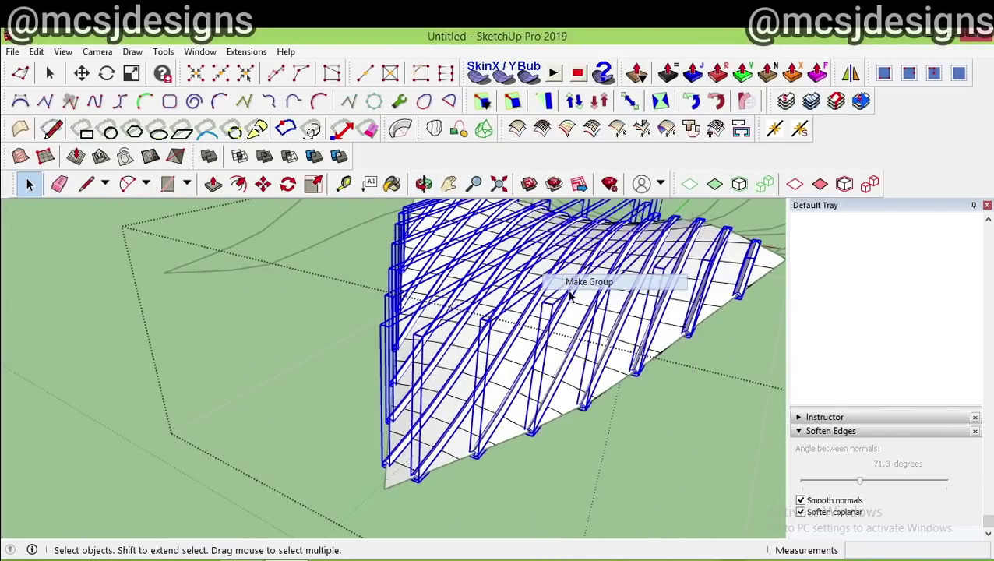
{"action": "mouse_move", "coordinate": [569, 294]}
{"action": "middle_mouse_down"}
{"action": "mouse_move", "coordinate": [327, 450]}
{"action": "mouse_move", "coordinate": [436, 498]}
{"action": "middle_mouse_up"}
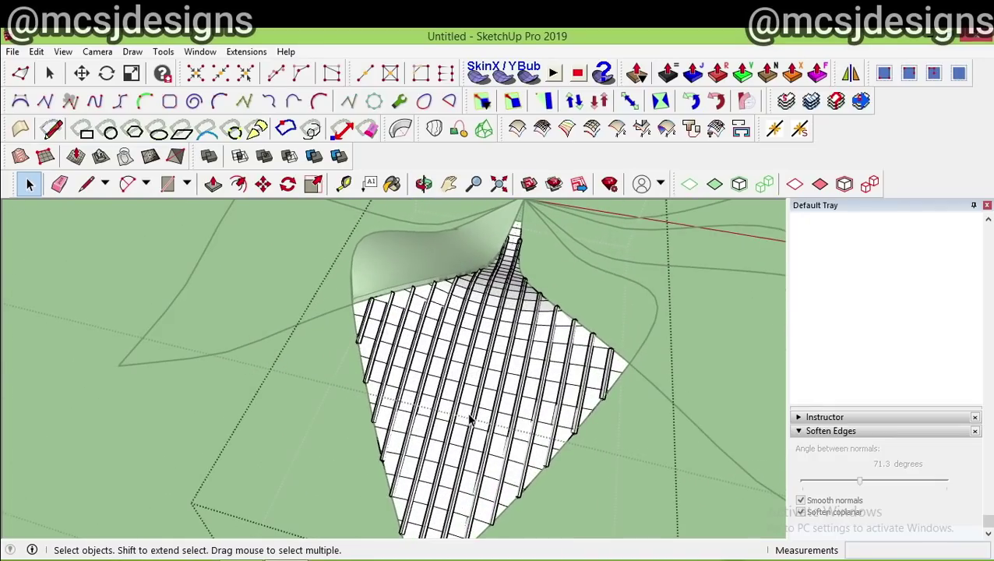
{"action": "triple_click", "coordinate": [469, 421]}
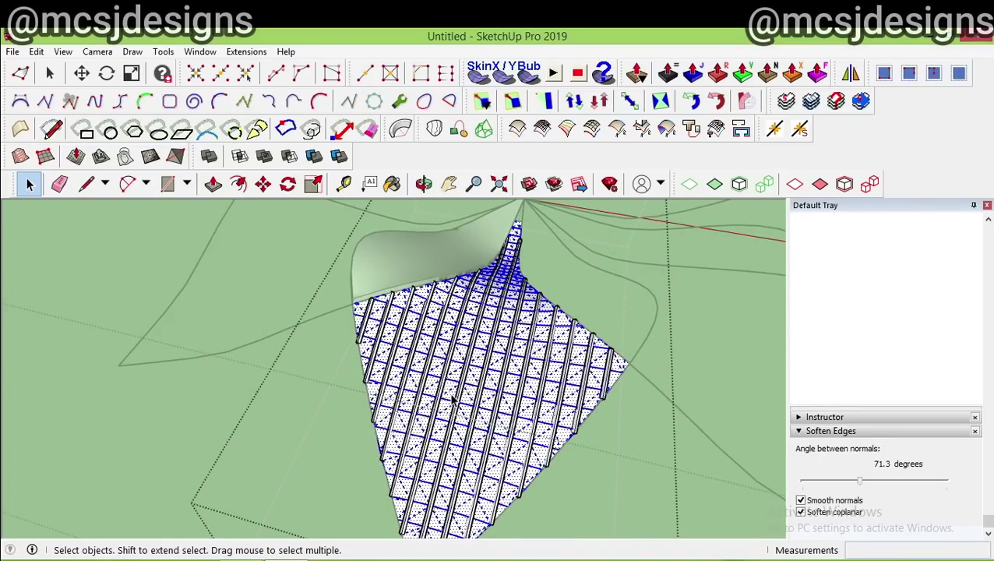
{"action": "left_click", "coordinate": [801, 512]}
{"action": "left_click", "coordinate": [800, 512]}
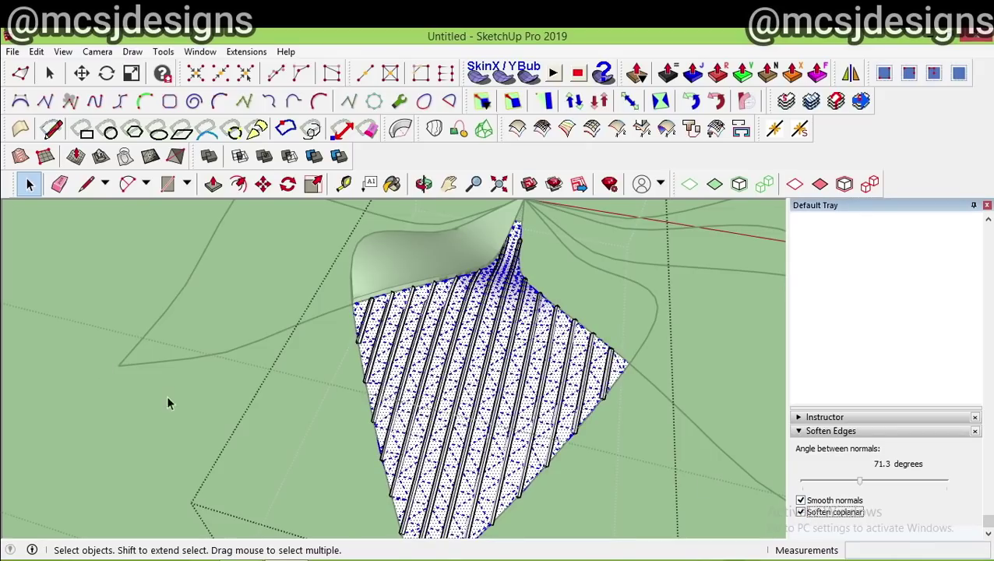
- Paint the surface's connected faces with Translucent Glass Gray from Glass and Mirrors
{"action": "left_click", "coordinate": [955, 340]}
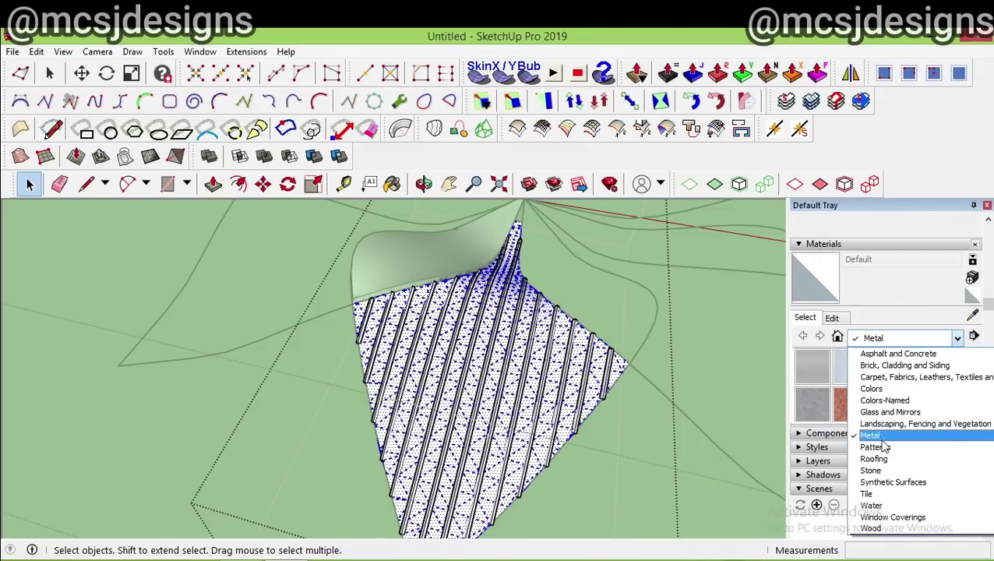
{"action": "left_click", "coordinate": [870, 399]}
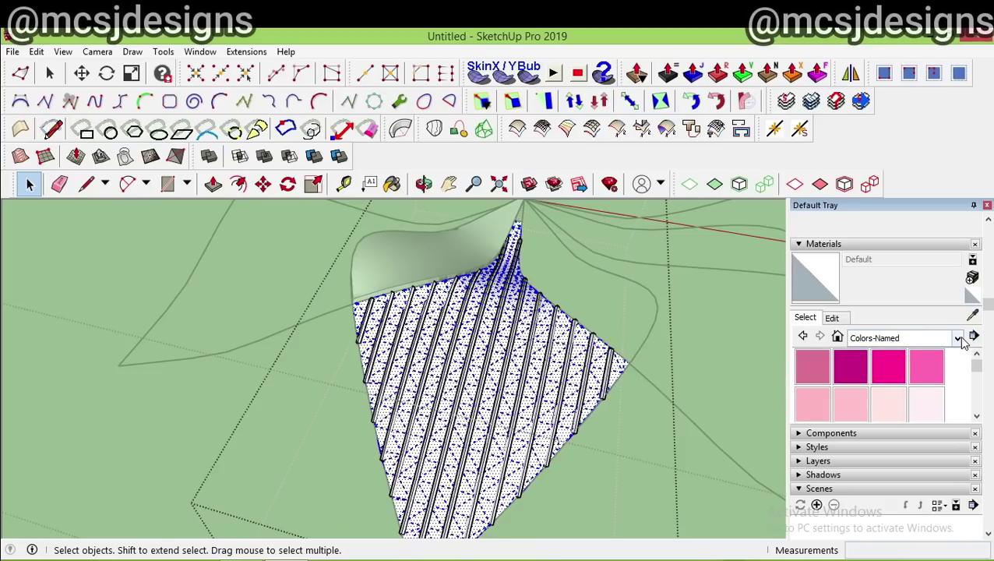
{"action": "left_click", "coordinate": [957, 338]}
{"action": "left_click", "coordinate": [890, 411]}
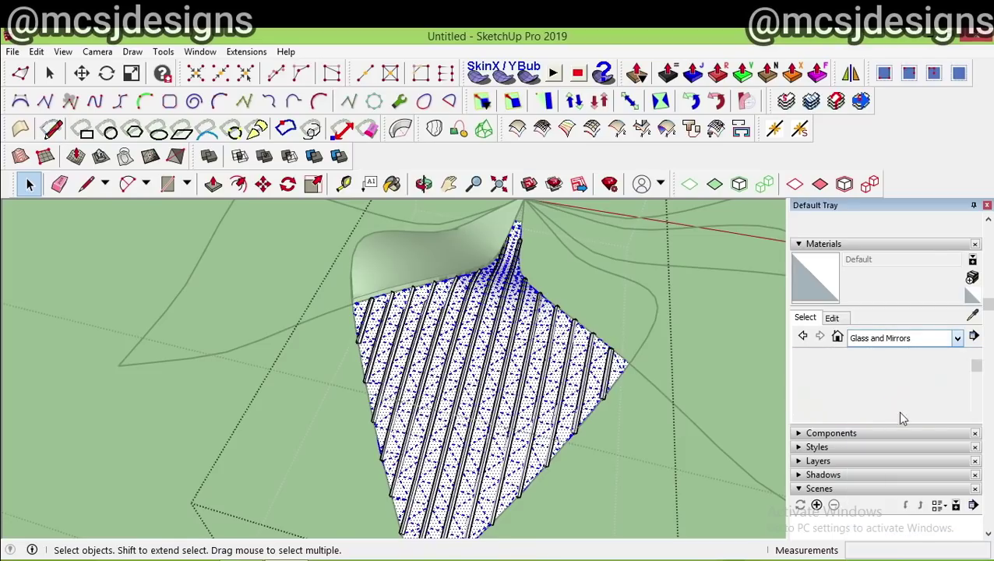
{"action": "left_click", "coordinate": [555, 380]}
{"action": "key", "text": "ctrl"}
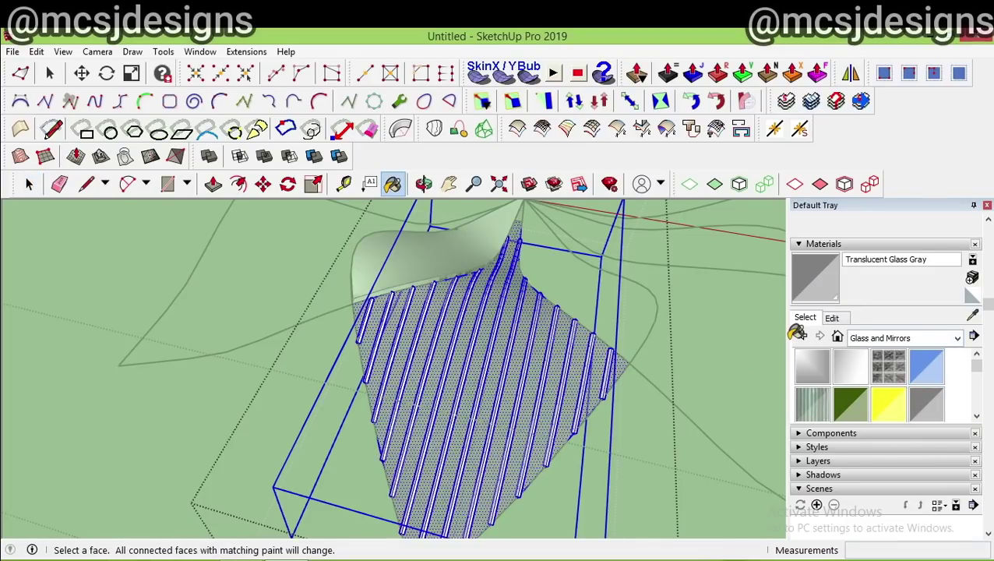
{"action": "left_click", "coordinate": [740, 191]}
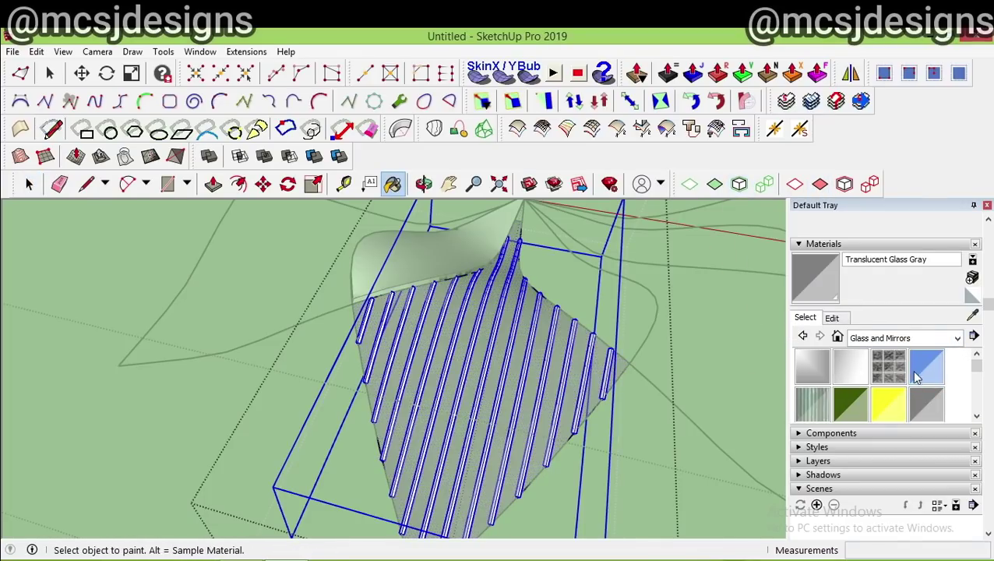
- Pick Metal Silver from the Metal library and clear the selection
{"action": "left_click", "coordinate": [956, 340]}
{"action": "left_click", "coordinate": [880, 435]}
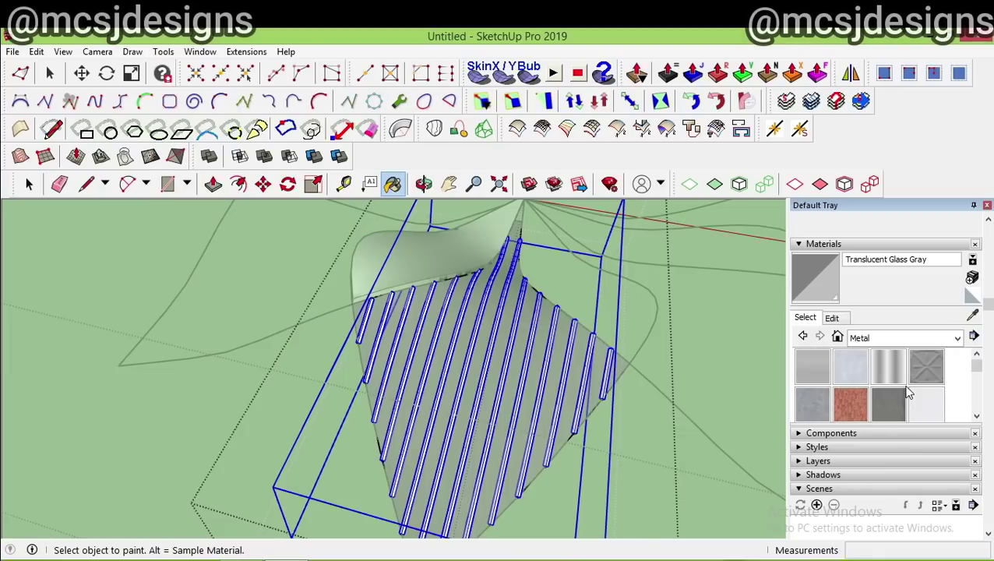
{"action": "left_click", "coordinate": [921, 399]}
{"action": "middle_click_drag", "start_coordinate": [588, 416], "coordinate": [567, 381]}
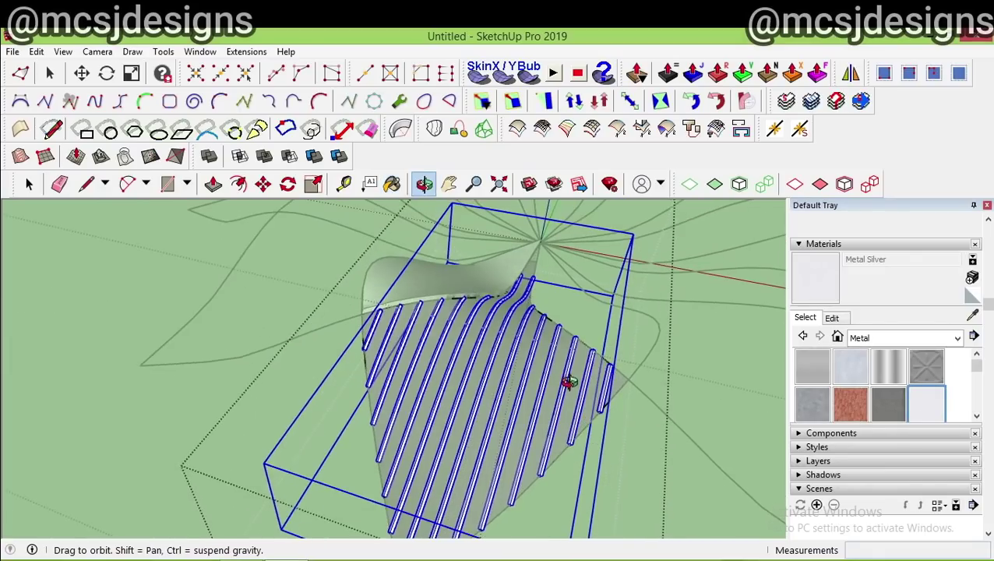
{"action": "scroll", "coordinate": [594, 413], "scroll_direction": "up", "scroll_amount": 3}
{"action": "scroll", "coordinate": [632, 392], "scroll_direction": "up", "scroll_amount": 1}
{"action": "scroll", "coordinate": [630, 393], "scroll_direction": "up", "scroll_amount": 1}
{"action": "scroll", "coordinate": [631, 394], "scroll_direction": "down", "scroll_amount": 3}
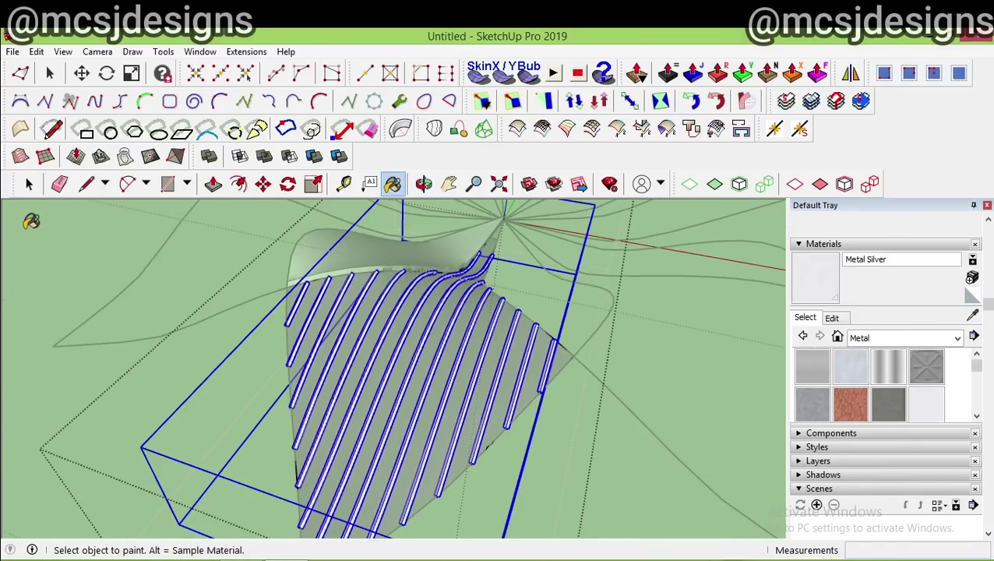
{"action": "left_click", "coordinate": [143, 429]}
{"action": "mouse_move", "coordinate": [209, 428]}
{"action": "middle_mouse_down"}
{"action": "mouse_move", "coordinate": [328, 381]}
{"action": "mouse_move", "coordinate": [234, 233]}
{"action": "middle_mouse_up"}
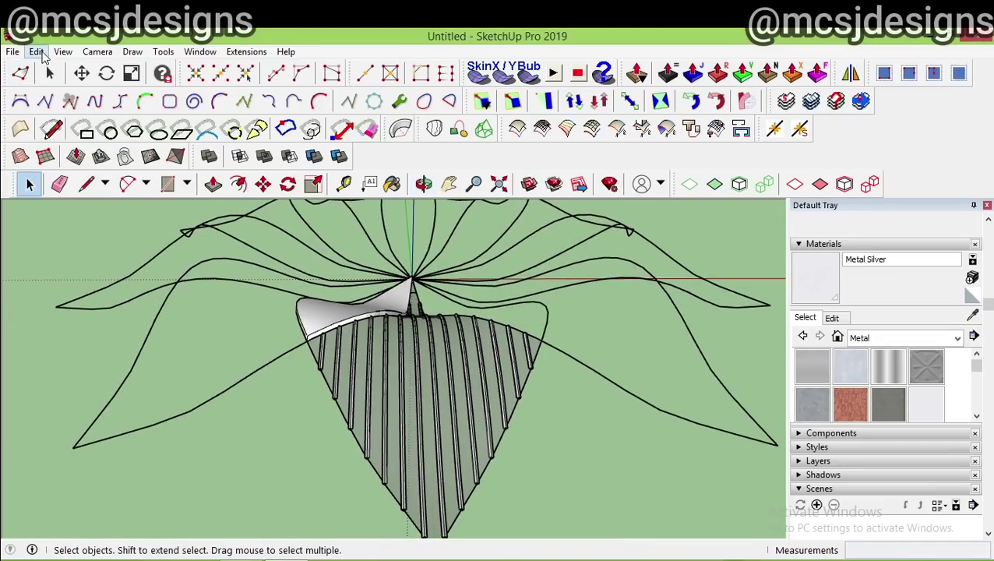
- Reveal all hidden geometry with Edit > Unhide > All and orbit to check the pipes
{"action": "left_click", "coordinate": [37, 52]}
{"action": "left_click", "coordinate": [269, 292]}
{"action": "middle_click_drag", "start_coordinate": [380, 377], "coordinate": [269, 436]}
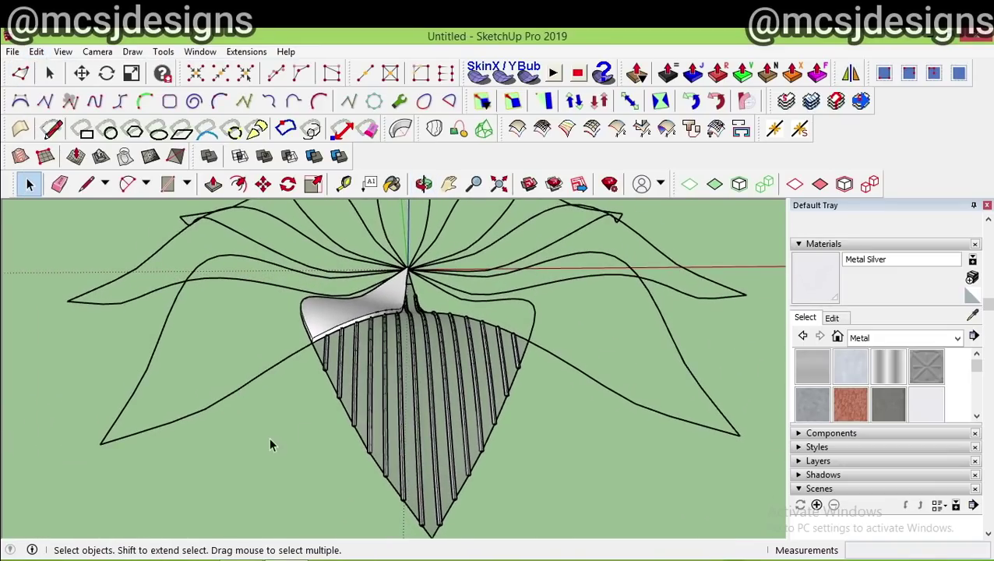
{"action": "key", "text": "ctrl+a"}
{"action": "left_click", "coordinate": [291, 360]}
{"action": "left_click", "coordinate": [246, 52]}
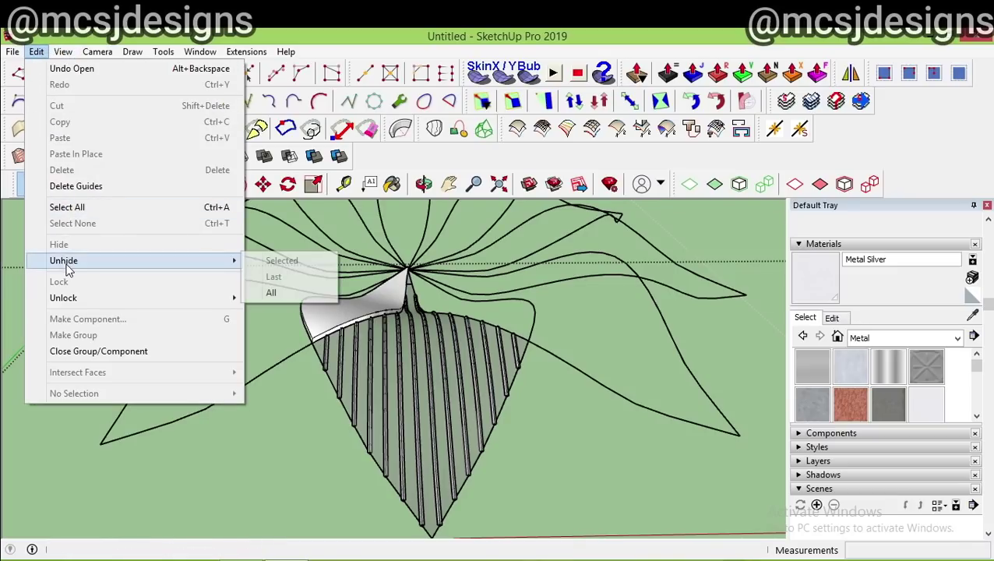
{"action": "left_click", "coordinate": [270, 292]}
{"action": "mouse_move", "coordinate": [413, 346]}
{"action": "middle_mouse_down"}
{"action": "mouse_move", "coordinate": [403, 394]}
{"action": "mouse_move", "coordinate": [376, 358]}
{"action": "middle_mouse_up"}
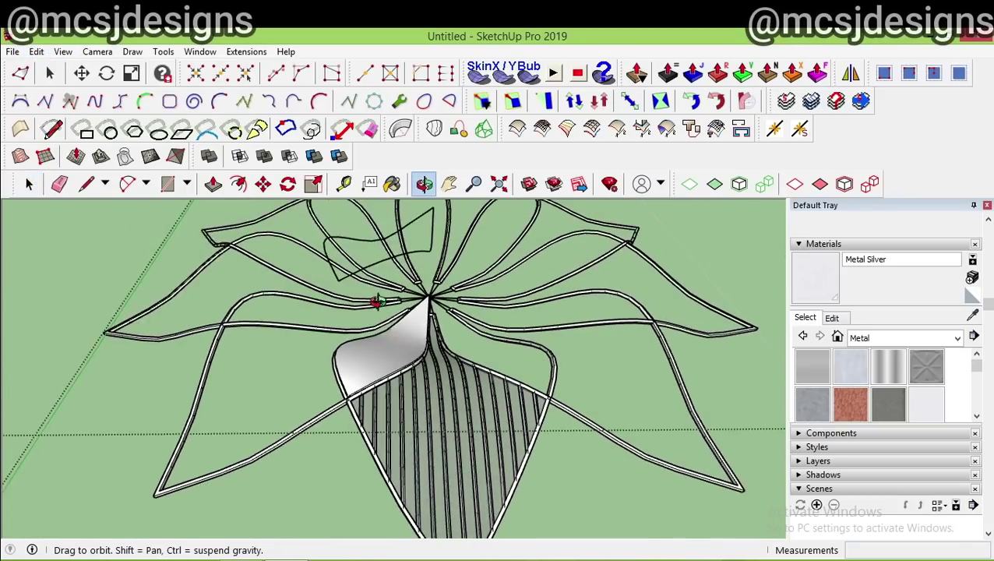
- Select the glass petal surface and start the Rotate tool with Q
{"action": "left_click", "coordinate": [376, 359]}
{"action": "scroll", "coordinate": [348, 325], "scroll_direction": "up", "scroll_amount": 10}
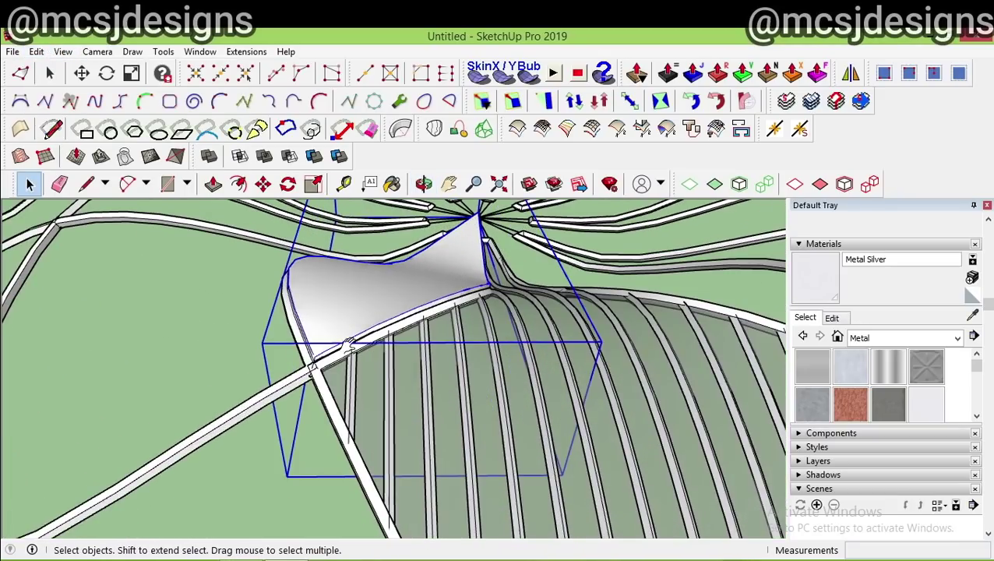
{"action": "key", "text": "q"}
{"action": "scroll", "coordinate": [444, 286], "scroll_direction": "up", "scroll_amount": 3}
- Copy the petal 40° around the flower centre, repeating copies around the full circle
{"action": "scroll", "coordinate": [436, 280], "scroll_direction": "up", "scroll_amount": 3}
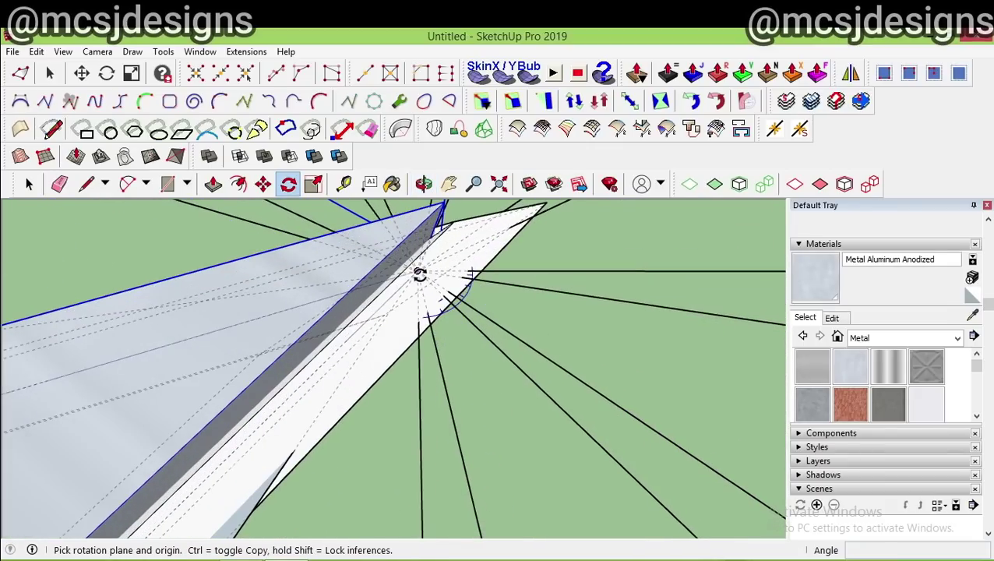
{"action": "left_click_drag", "start_coordinate": [414, 274], "coordinate": [393, 359]}
{"action": "scroll", "coordinate": [393, 359], "scroll_direction": "down", "scroll_amount": 3}
{"action": "scroll", "coordinate": [317, 347], "scroll_direction": "down", "scroll_amount": 3}
{"action": "middle_click_drag", "start_coordinate": [178, 410], "coordinate": [232, 369]}
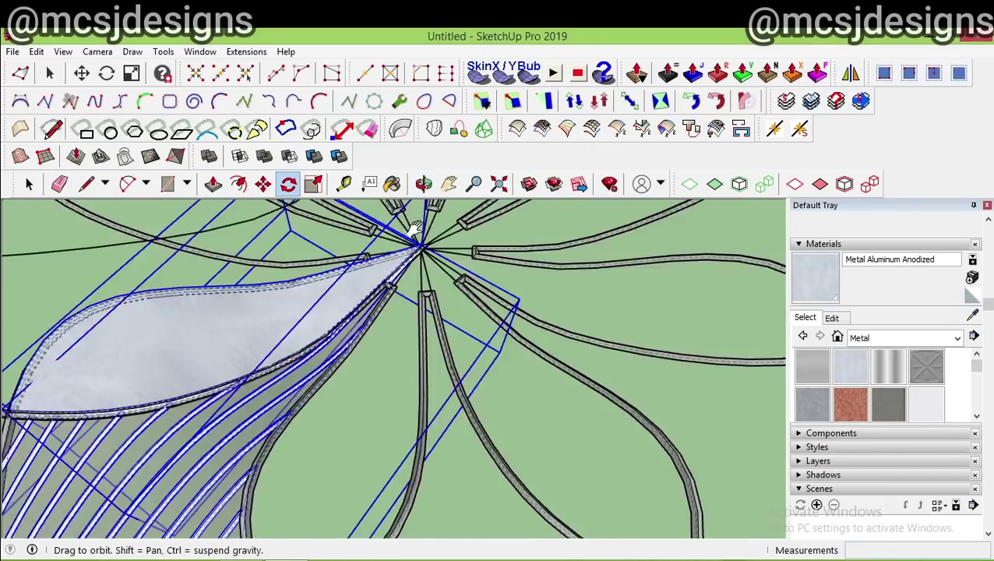
{"action": "scroll", "coordinate": [306, 426], "scroll_direction": "up", "scroll_amount": 5}
{"action": "middle_click_drag", "start_coordinate": [306, 426], "coordinate": [308, 434]}
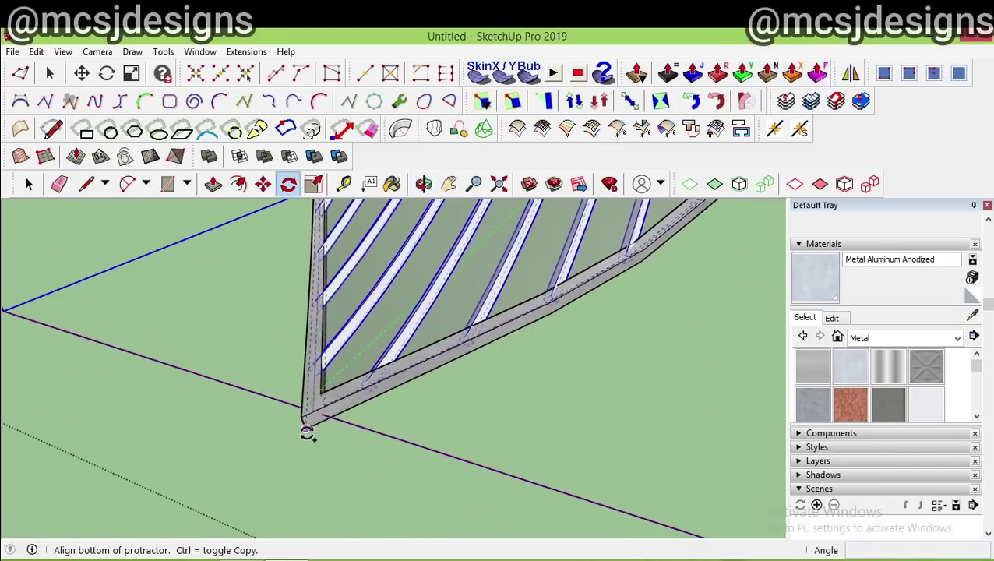
{"action": "left_click", "coordinate": [305, 429]}
{"action": "scroll", "coordinate": [306, 430], "scroll_direction": "down", "scroll_amount": 3}
{"action": "scroll", "coordinate": [444, 405], "scroll_direction": "down", "scroll_amount": 2}
{"action": "mouse_move", "coordinate": [444, 405]}
{"action": "middle_mouse_down"}
{"action": "mouse_move", "coordinate": [432, 317]}
{"action": "mouse_move", "coordinate": [571, 344]}
{"action": "mouse_move", "coordinate": [493, 390]}
{"action": "middle_mouse_up"}
{"action": "left_click", "coordinate": [572, 345]}
{"action": "scroll", "coordinate": [573, 345], "scroll_direction": "down", "scroll_amount": 3}
{"action": "scroll", "coordinate": [492, 389], "scroll_direction": "down", "scroll_amount": 2}
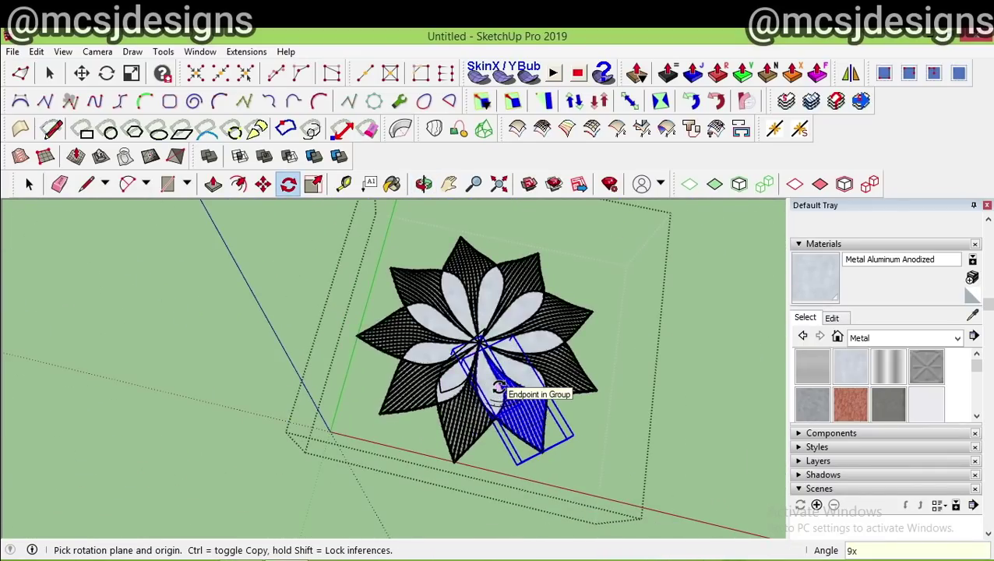
{"action": "key", "text": "space"}
- Scale the whole flower vertically to 1.21 along the blue axis
{"action": "scroll", "coordinate": [248, 427], "scroll_direction": "up", "scroll_amount": 3}
{"action": "scroll", "coordinate": [416, 362], "scroll_direction": "up", "scroll_amount": 3}
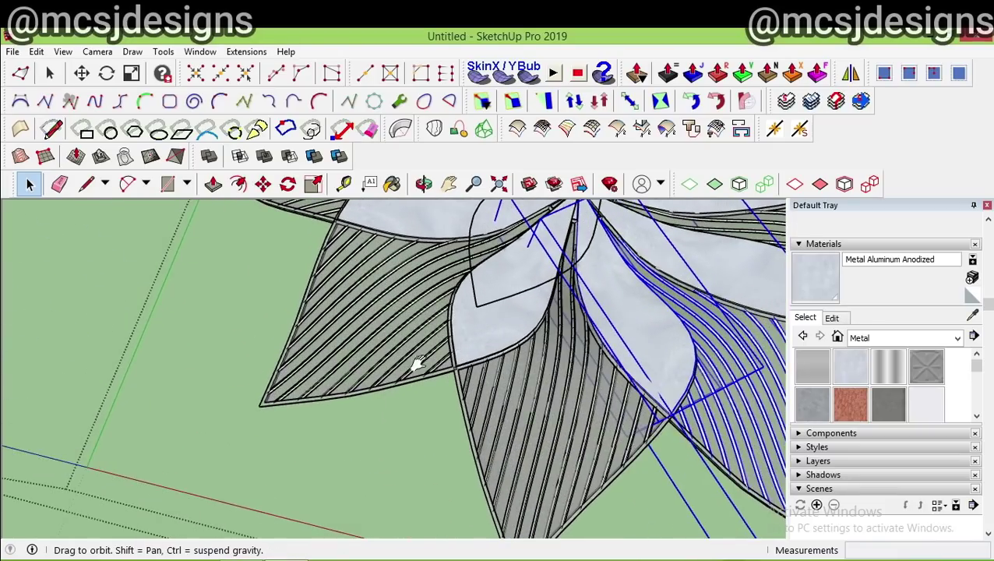
{"action": "mouse_move", "coordinate": [415, 361]}
{"action": "middle_mouse_down"}
{"action": "mouse_move", "coordinate": [373, 204]}
{"action": "mouse_move", "coordinate": [33, 256]}
{"action": "middle_mouse_up"}
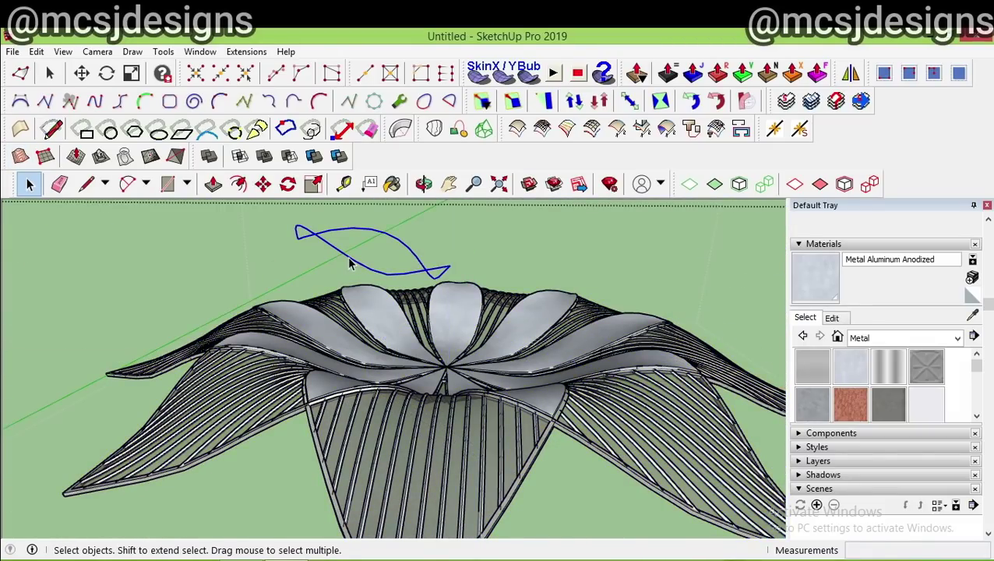
{"action": "mouse_move", "coordinate": [350, 261]}
{"action": "middle_mouse_down"}
{"action": "mouse_move", "coordinate": [395, 359]}
{"action": "mouse_move", "coordinate": [403, 215]}
{"action": "middle_mouse_up"}
{"action": "scroll", "coordinate": [403, 352], "scroll_direction": "down", "scroll_amount": 5}
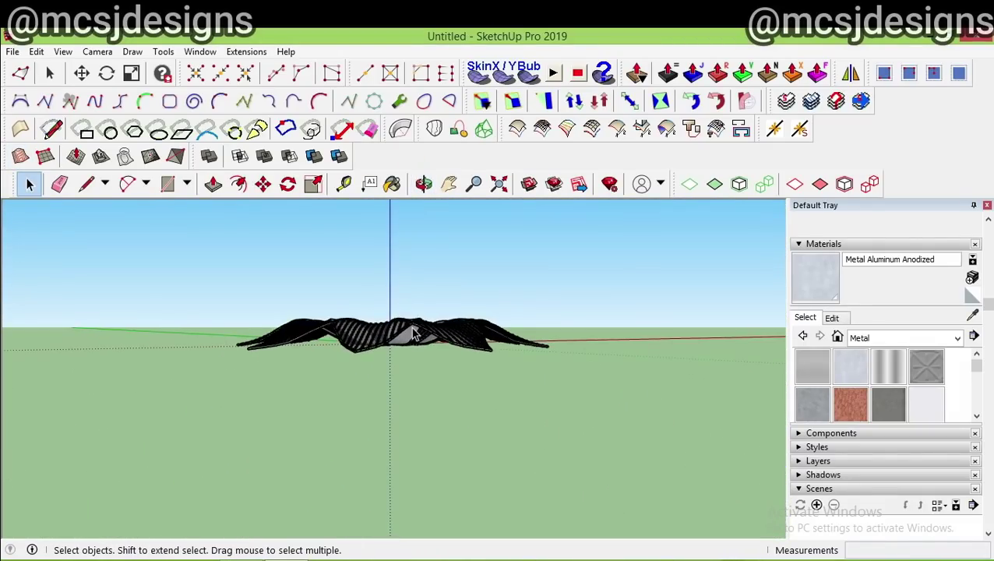
{"action": "left_click", "coordinate": [415, 372]}
{"action": "scroll", "coordinate": [414, 372], "scroll_direction": "up", "scroll_amount": 4}
{"action": "middle_click_drag", "start_coordinate": [414, 372], "coordinate": [372, 302]}
{"action": "key", "text": "s"}
{"action": "left_click_drag", "start_coordinate": [372, 302], "coordinate": [372, 294]}
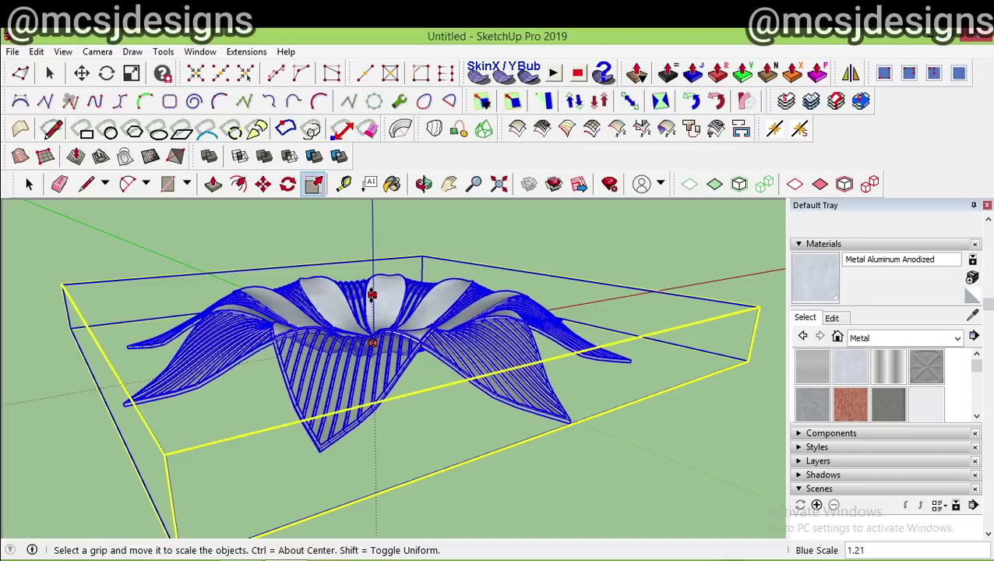
{"action": "key", "text": "space"}
{"action": "left_click", "coordinate": [114, 267]}
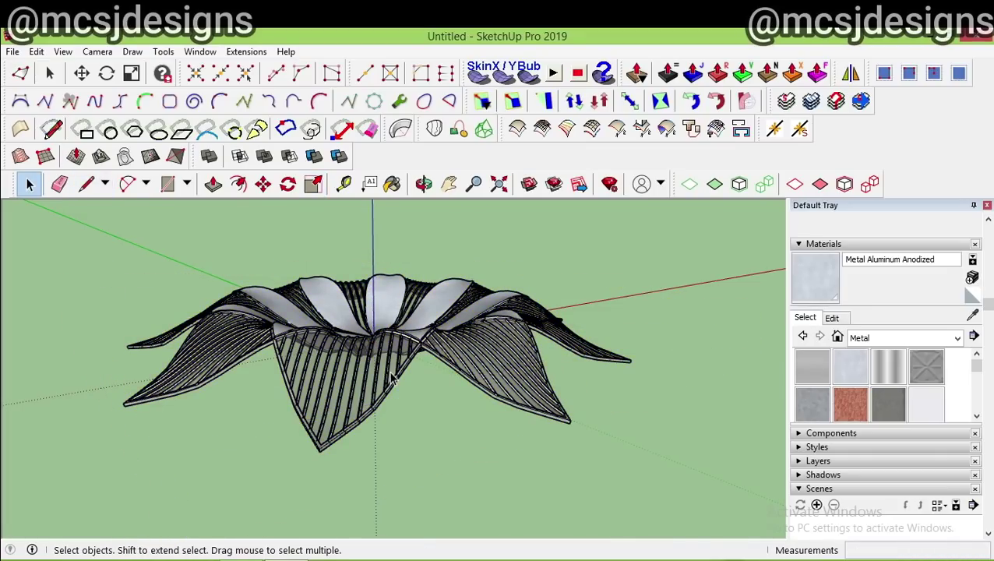
- Draw a 2.68 m-radius circle centred on the flower hub to enclose the whole flower
{"action": "key", "text": "c"}
{"action": "mouse_move", "coordinate": [392, 377]}
{"action": "middle_mouse_down"}
{"action": "mouse_move", "coordinate": [387, 406]}
{"action": "mouse_move", "coordinate": [379, 372]}
{"action": "middle_mouse_up"}
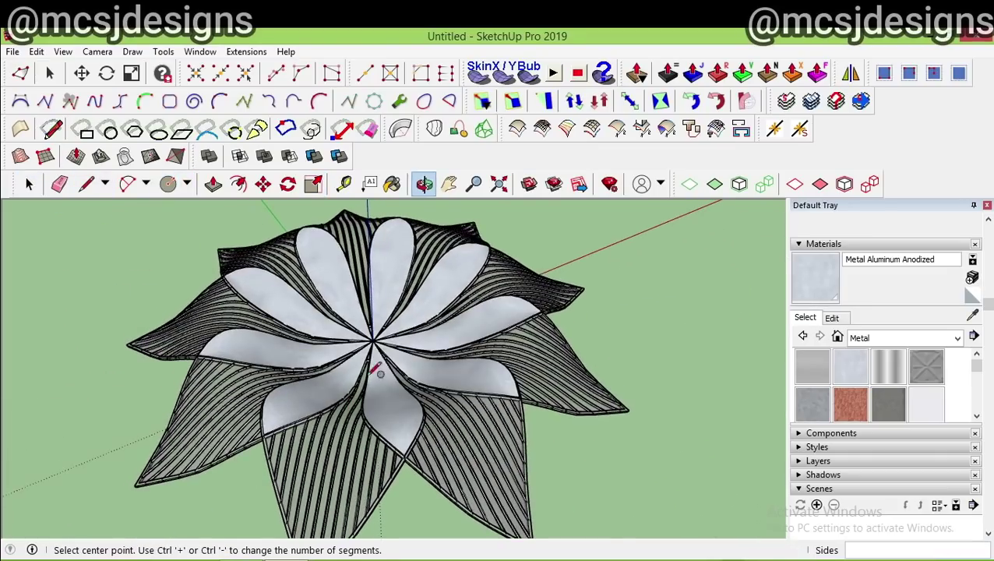
{"action": "scroll", "coordinate": [374, 336], "scroll_direction": "up", "scroll_amount": 3}
{"action": "scroll", "coordinate": [373, 336], "scroll_direction": "up", "scroll_amount": 3}
{"action": "mouse_move", "coordinate": [375, 335]}
{"action": "middle_mouse_down"}
{"action": "mouse_move", "coordinate": [355, 361]}
{"action": "mouse_move", "coordinate": [367, 474]}
{"action": "mouse_move", "coordinate": [390, 301]}
{"action": "mouse_move", "coordinate": [350, 333]}
{"action": "mouse_move", "coordinate": [346, 399]}
{"action": "mouse_move", "coordinate": [370, 352]}
{"action": "middle_mouse_up"}
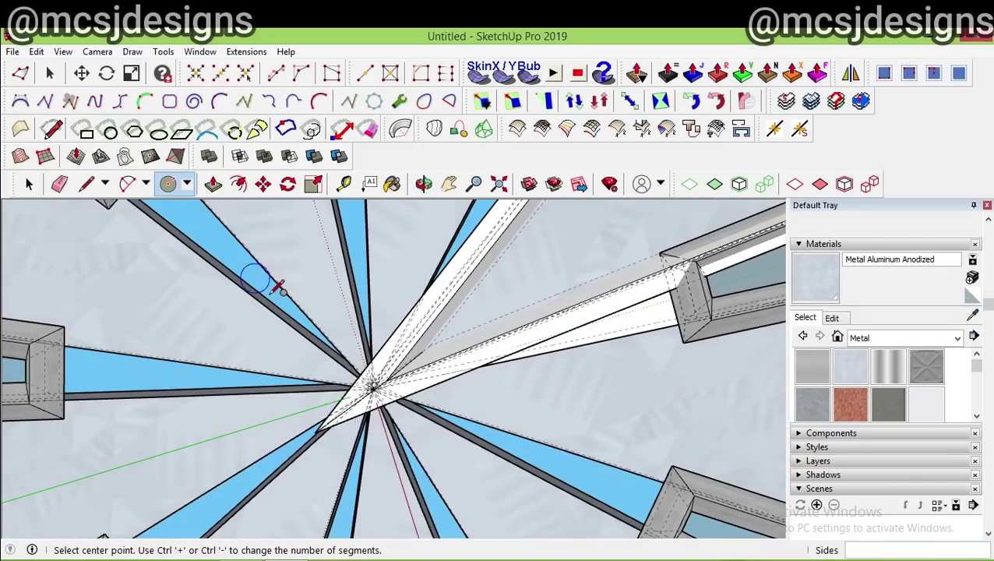
{"action": "scroll", "coordinate": [375, 381], "scroll_direction": "up", "scroll_amount": 2}
{"action": "scroll", "coordinate": [376, 381], "scroll_direction": "up", "scroll_amount": 2}
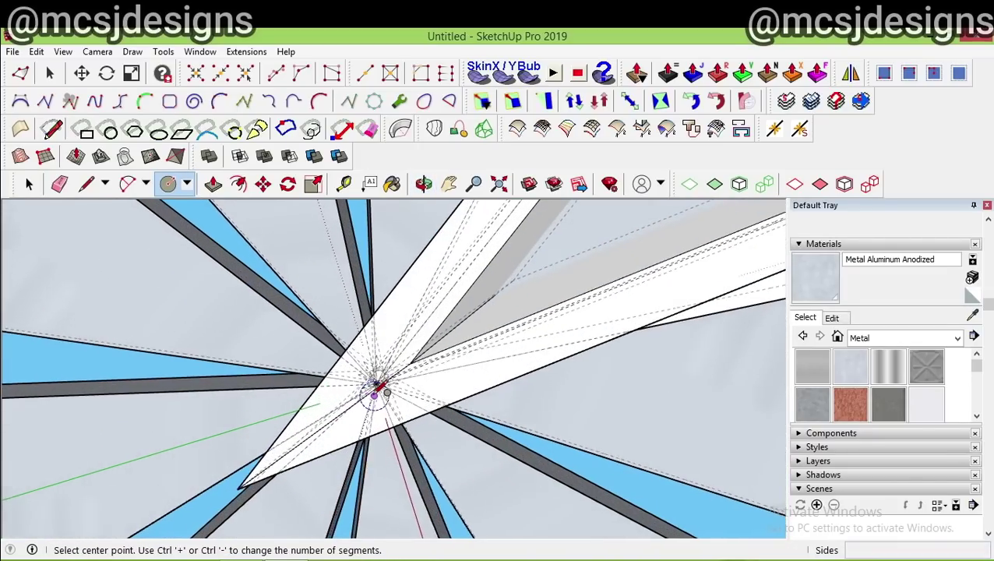
{"action": "scroll", "coordinate": [379, 380], "scroll_direction": "up", "scroll_amount": 2}
{"action": "mouse_move", "coordinate": [381, 415]}
{"action": "middle_mouse_down"}
{"action": "mouse_move", "coordinate": [377, 389]}
{"action": "mouse_move", "coordinate": [372, 406]}
{"action": "mouse_move", "coordinate": [330, 399]}
{"action": "mouse_move", "coordinate": [347, 409]}
{"action": "mouse_move", "coordinate": [348, 376]}
{"action": "mouse_move", "coordinate": [372, 387]}
{"action": "middle_mouse_up"}
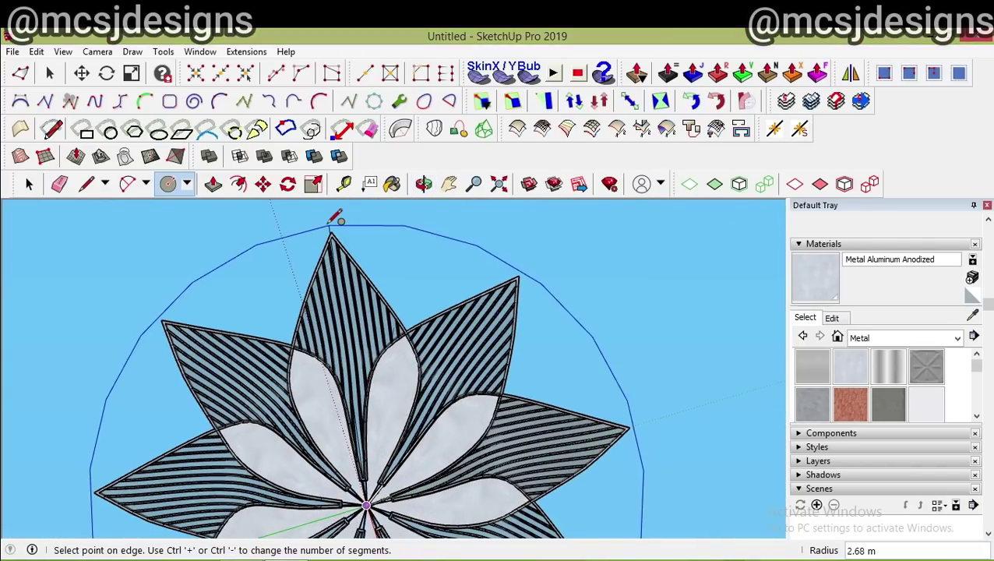
{"action": "left_click", "coordinate": [343, 215]}
{"action": "mouse_move", "coordinate": [344, 215]}
{"action": "middle_mouse_down"}
{"action": "mouse_move", "coordinate": [394, 545]}
{"action": "mouse_move", "coordinate": [384, 507]}
{"action": "mouse_move", "coordinate": [408, 461]}
{"action": "middle_mouse_up"}
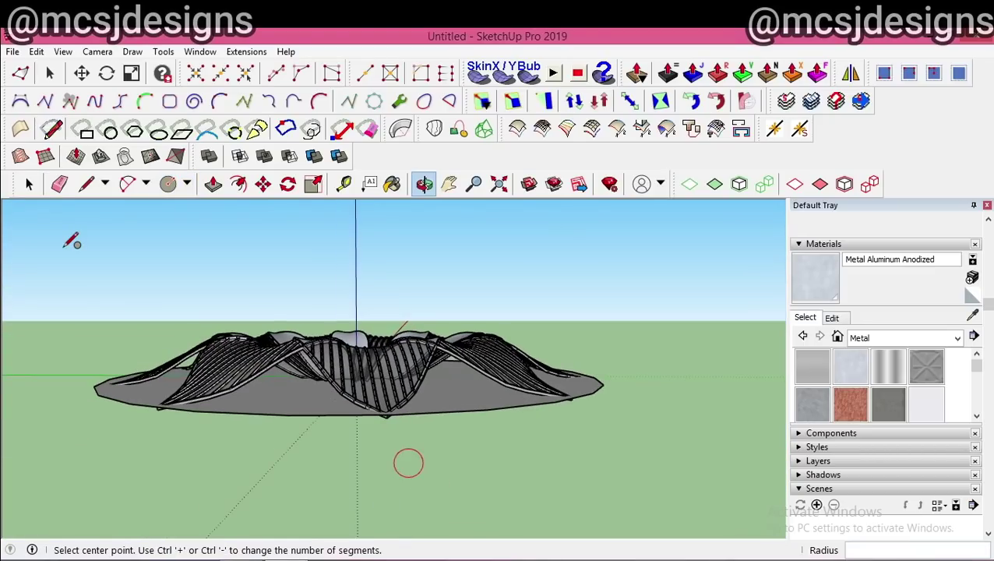
- Lower the base disc 0.04 m and push/pull it into a thick slab
{"action": "left_click", "coordinate": [29, 183]}
{"action": "left_click", "coordinate": [282, 399]}
{"action": "key", "text": "m"}
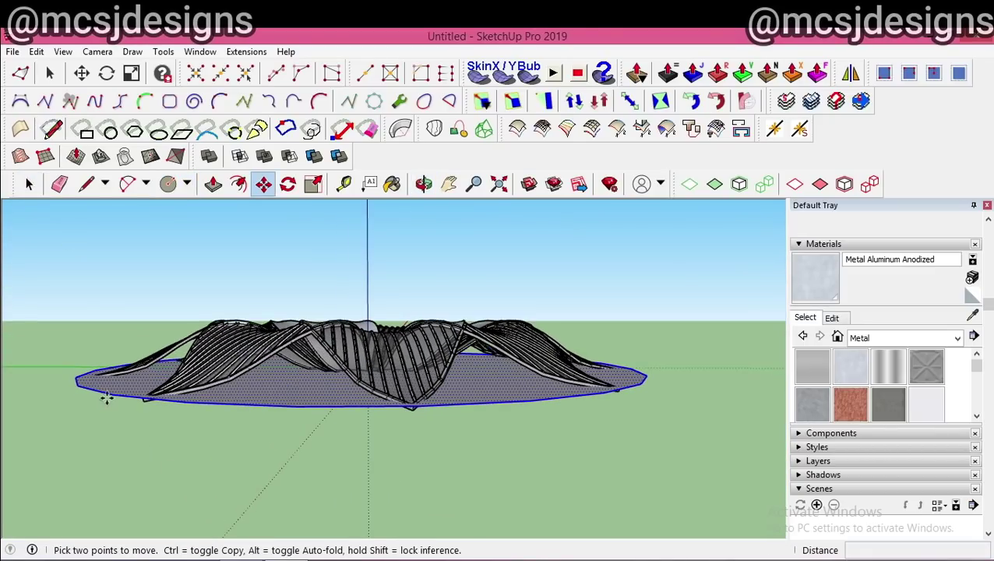
{"action": "left_click", "coordinate": [107, 397]}
{"action": "scroll", "coordinate": [142, 402], "scroll_direction": "up", "scroll_amount": 1}
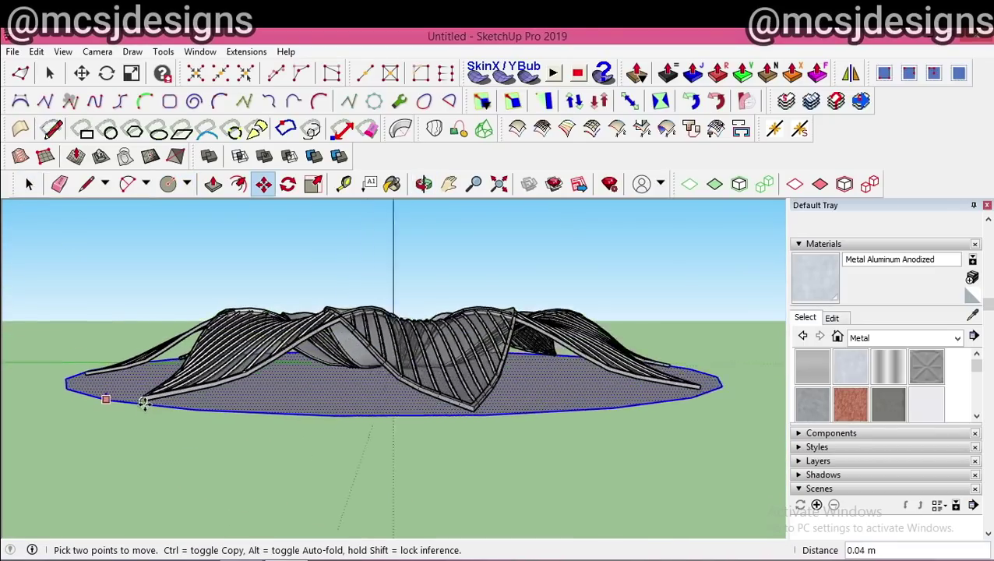
{"action": "left_click", "coordinate": [144, 402]}
{"action": "mouse_move", "coordinate": [149, 403]}
{"action": "middle_mouse_down"}
{"action": "mouse_move", "coordinate": [272, 361]}
{"action": "mouse_move", "coordinate": [287, 421]}
{"action": "mouse_move", "coordinate": [344, 429]}
{"action": "middle_mouse_up"}
{"action": "key", "text": "p"}
{"action": "left_click", "coordinate": [272, 362]}
- Draw a guide line from the pipe crossing down to the base
{"action": "scroll", "coordinate": [390, 450], "scroll_direction": "up", "scroll_amount": 2}
{"action": "scroll", "coordinate": [406, 428], "scroll_direction": "up", "scroll_amount": 2}
{"action": "key", "text": "l"}
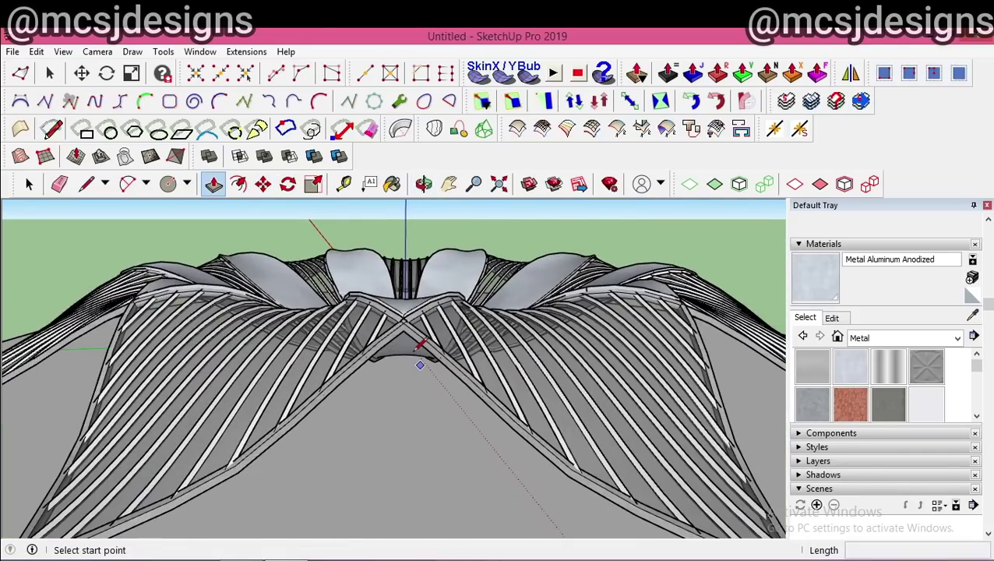
{"action": "middle_click_drag", "start_coordinate": [419, 365], "coordinate": [396, 330]}
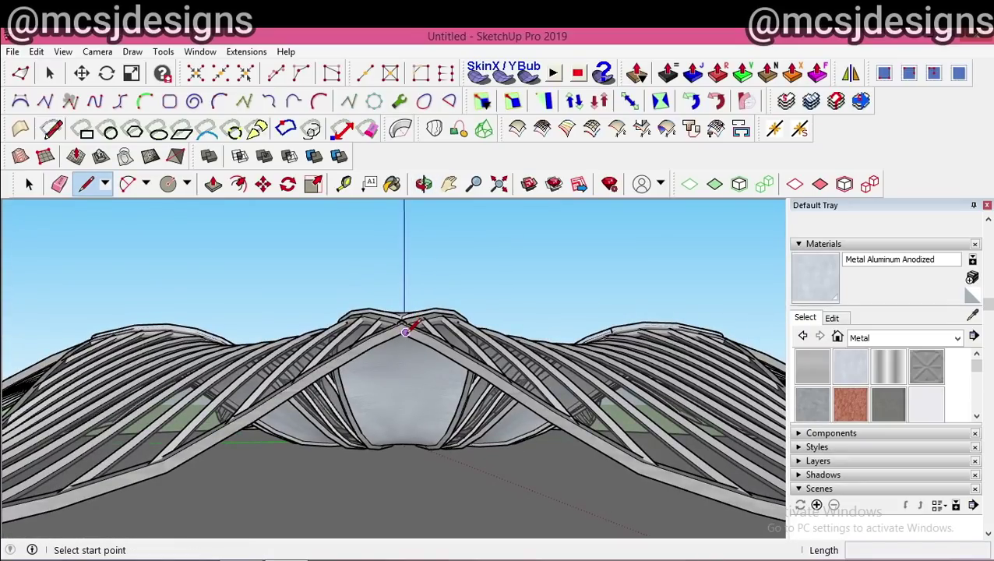
{"action": "scroll", "coordinate": [397, 331], "scroll_direction": "up", "scroll_amount": 1}
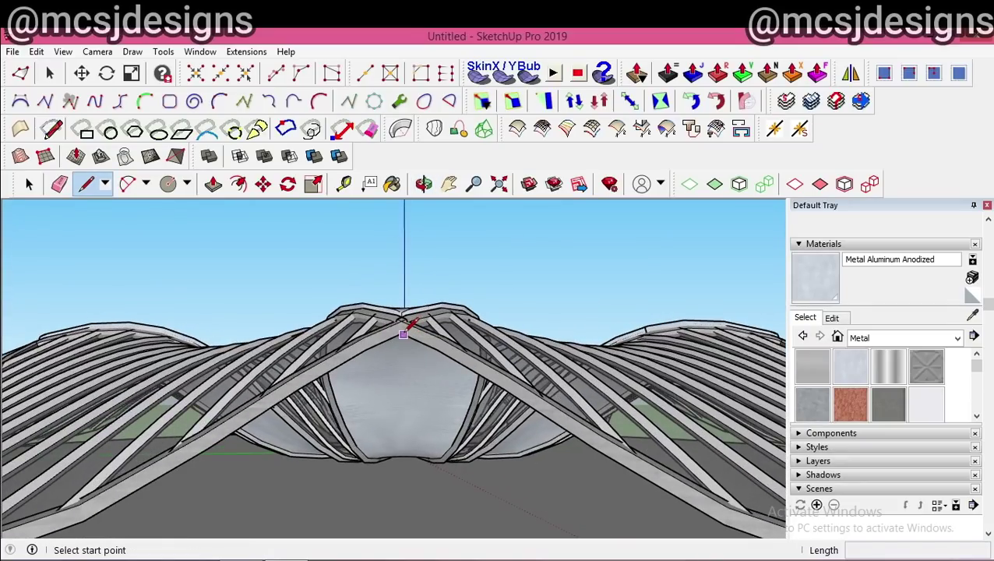
{"action": "left_click", "coordinate": [402, 333]}
{"action": "mouse_move", "coordinate": [403, 343]}
{"action": "middle_mouse_down"}
{"action": "mouse_move", "coordinate": [323, 209]}
{"action": "mouse_move", "coordinate": [321, 218]}
{"action": "middle_mouse_up"}
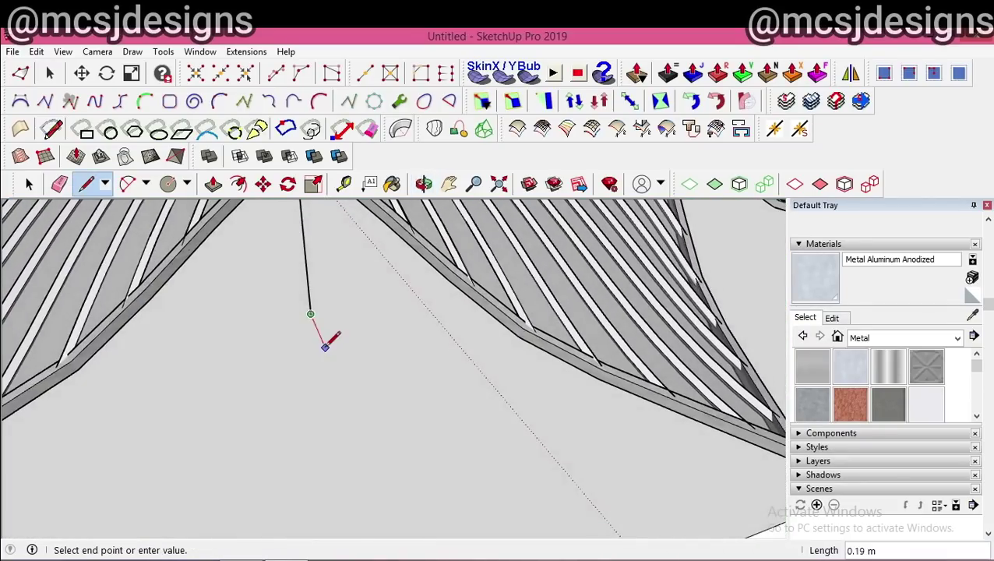
{"action": "middle_click_drag", "start_coordinate": [328, 339], "coordinate": [332, 358]}
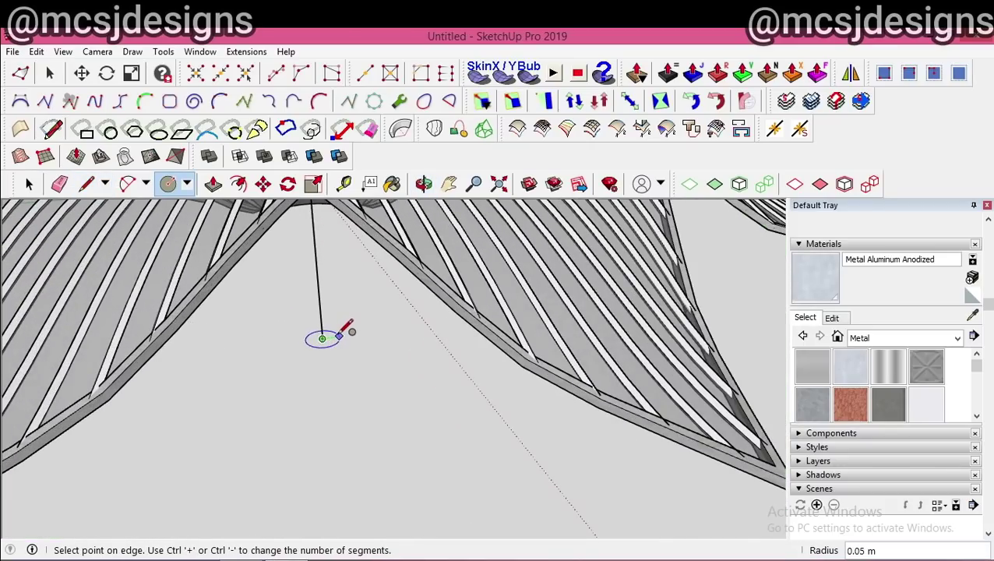
- Make the small circle at the line's foot into a group and open it for editing
{"action": "key", "text": "p"}
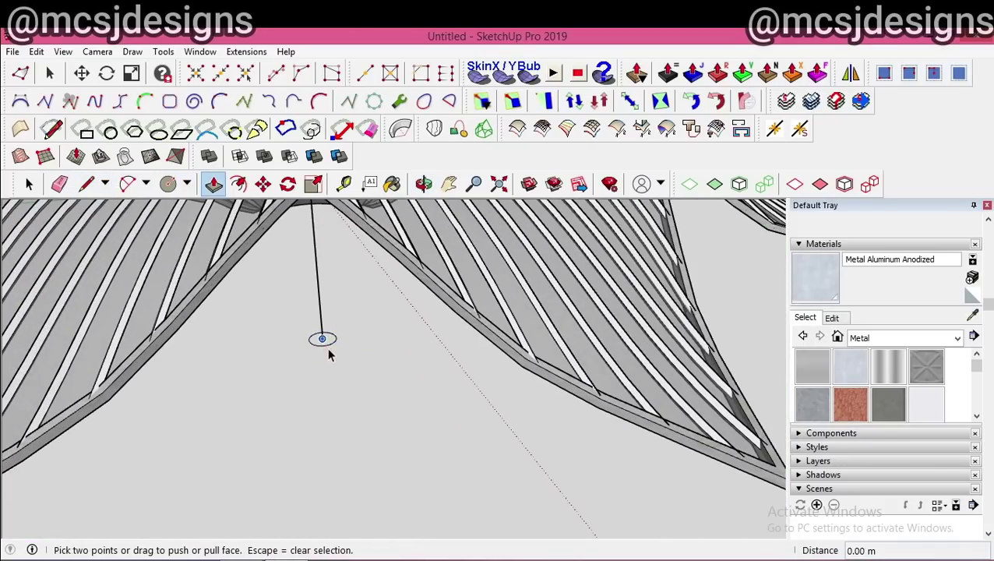
{"action": "key", "text": "space"}
{"action": "right_click", "coordinate": [336, 344]}
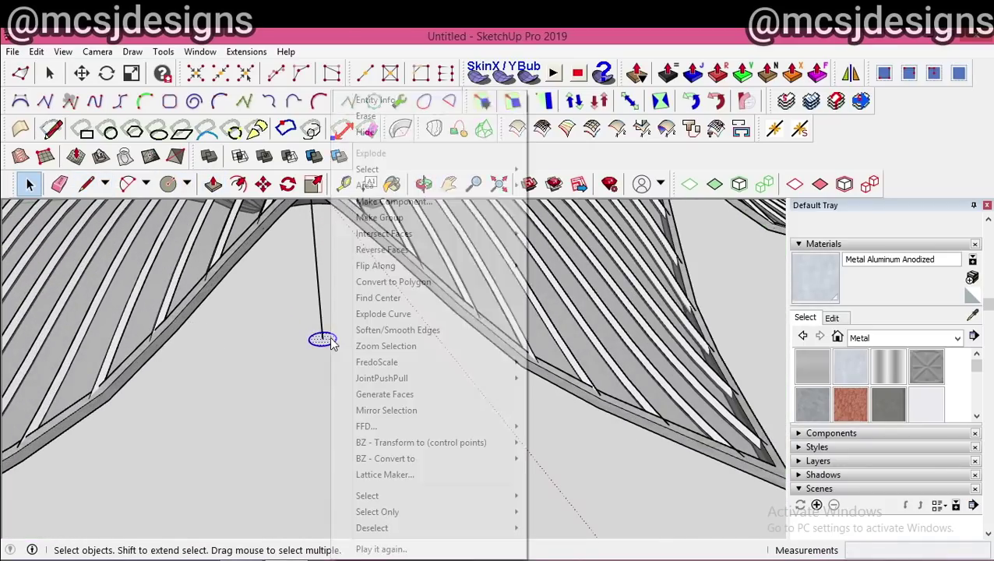
{"action": "left_click", "coordinate": [342, 213]}
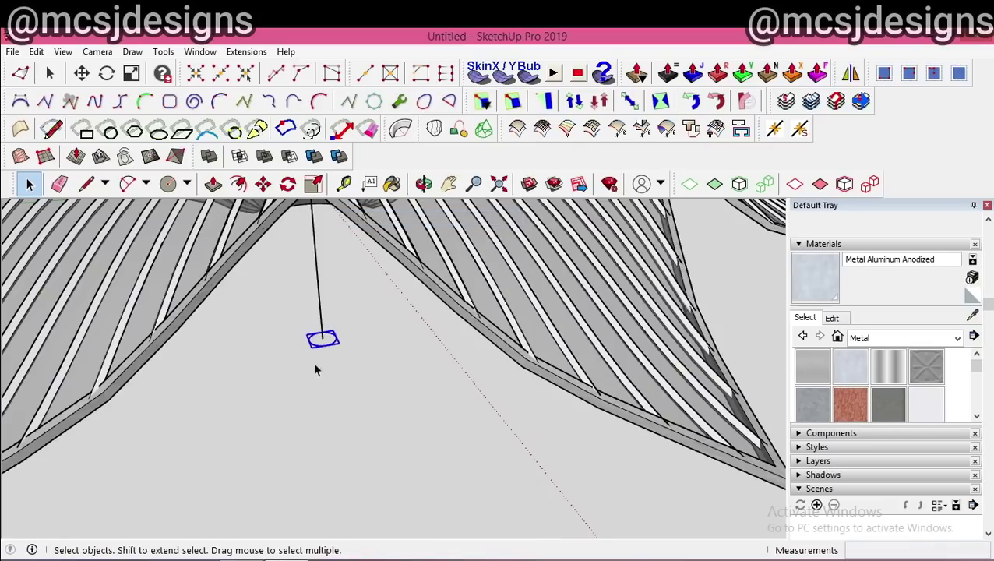
{"action": "double_click", "coordinate": [329, 349]}
- Offset the circle and push/pull it into a slender column reaching the pipe crossing
{"action": "key", "text": "p"}
{"action": "left_click", "coordinate": [322, 341]}
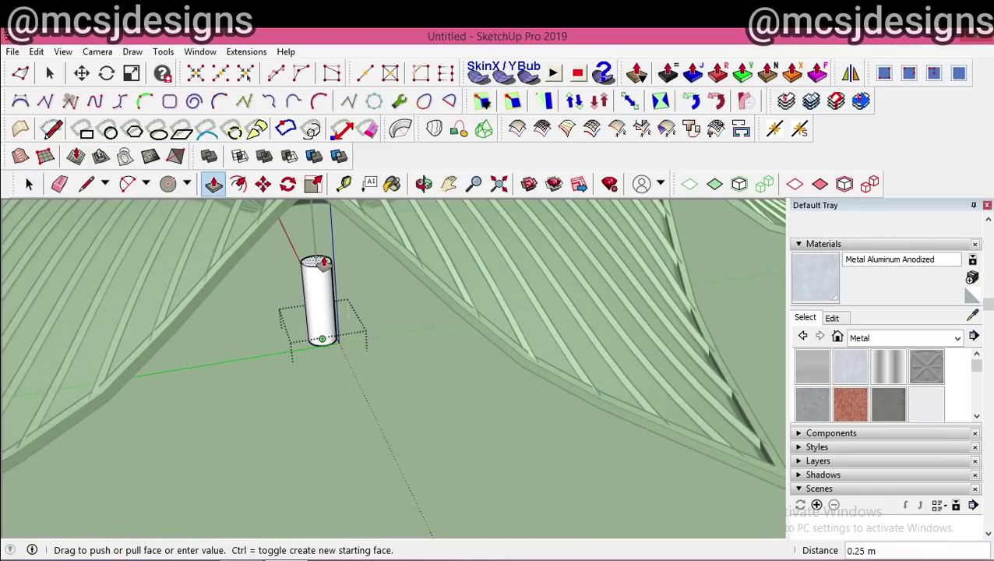
{"action": "mouse_move", "coordinate": [322, 268]}
{"action": "middle_mouse_down"}
{"action": "mouse_move", "coordinate": [358, 421]}
{"action": "mouse_move", "coordinate": [303, 441]}
{"action": "middle_mouse_up"}
{"action": "left_click", "coordinate": [344, 365]}
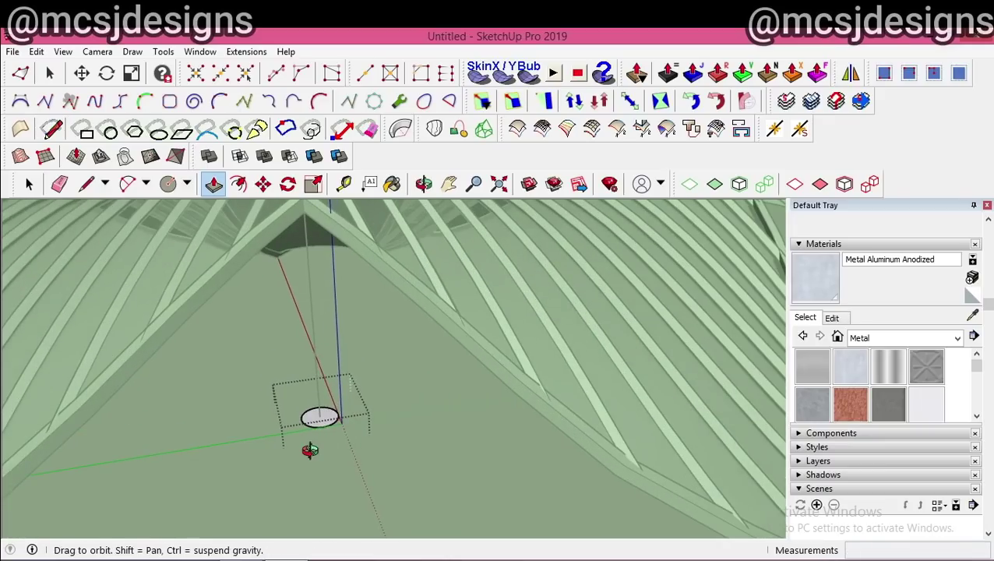
{"action": "key", "text": "f"}
{"action": "left_click", "coordinate": [311, 418]}
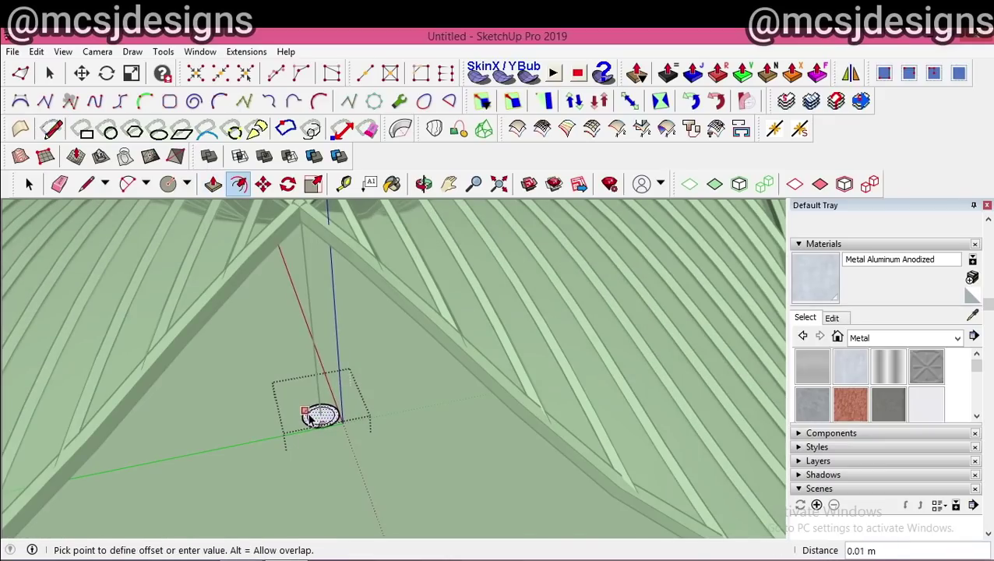
{"action": "key", "text": "p"}
{"action": "left_click", "coordinate": [321, 415]}
{"action": "middle_click_drag", "start_coordinate": [317, 350], "coordinate": [321, 327]}
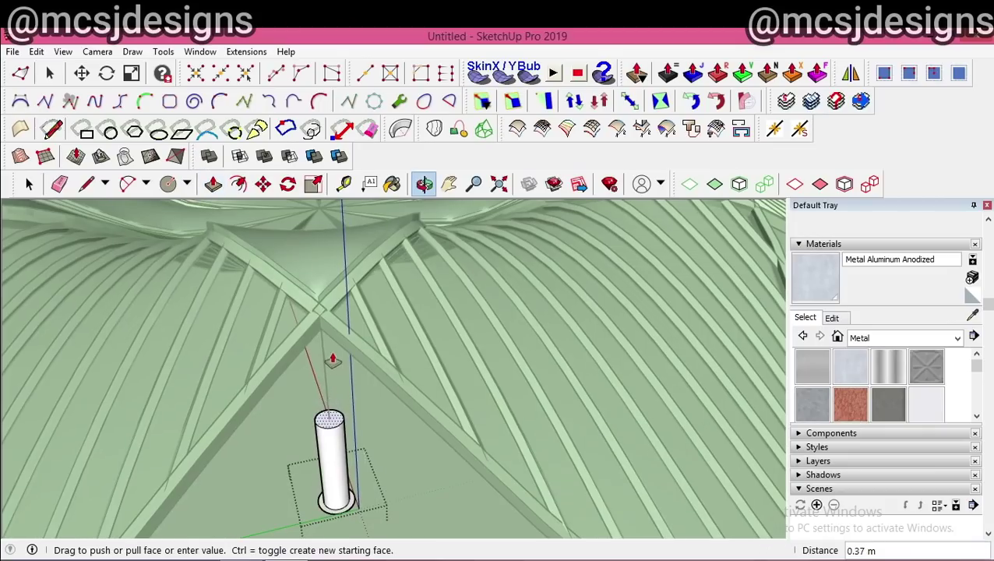
{"action": "left_click", "coordinate": [320, 327]}
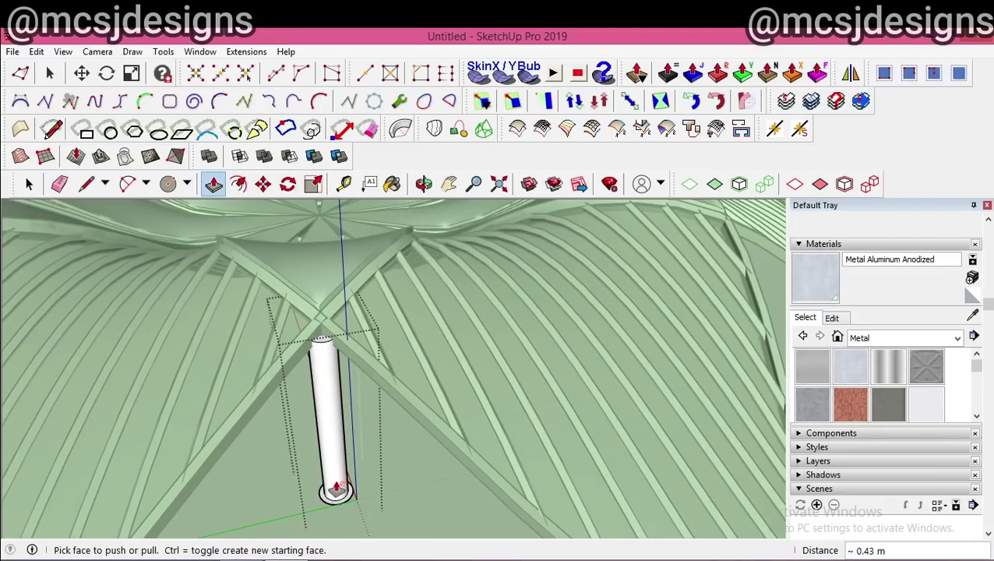
- Erase the guide line and view the finished column from outside
{"action": "key", "text": "e"}
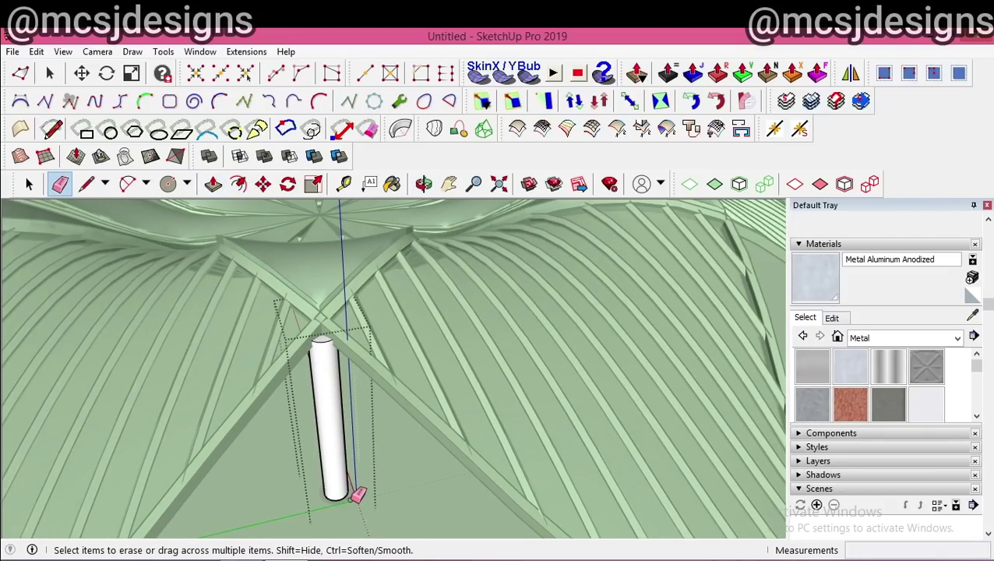
{"action": "scroll", "coordinate": [357, 494], "scroll_direction": "down", "scroll_amount": 3}
{"action": "scroll", "coordinate": [357, 494], "scroll_direction": "down", "scroll_amount": 3}
{"action": "key", "text": "space"}
{"action": "mouse_move", "coordinate": [402, 486]}
{"action": "middle_mouse_down"}
{"action": "mouse_move", "coordinate": [545, 472]}
{"action": "mouse_move", "coordinate": [372, 399]}
{"action": "middle_mouse_up"}
{"action": "mouse_move", "coordinate": [450, 401]}
{"action": "middle_mouse_down"}
{"action": "mouse_move", "coordinate": [429, 422]}
{"action": "mouse_move", "coordinate": [438, 446]}
{"action": "mouse_move", "coordinate": [401, 422]}
{"action": "mouse_move", "coordinate": [396, 272]}
{"action": "mouse_move", "coordinate": [393, 389]}
{"action": "middle_mouse_up"}
{"action": "scroll", "coordinate": [401, 422], "scroll_direction": "up", "scroll_amount": 3}
{"action": "scroll", "coordinate": [401, 395], "scroll_direction": "up", "scroll_amount": 2}
{"action": "scroll", "coordinate": [393, 381], "scroll_direction": "up", "scroll_amount": 2}
{"action": "scroll", "coordinate": [393, 372], "scroll_direction": "up", "scroll_amount": 2}
{"action": "key", "text": "m"}
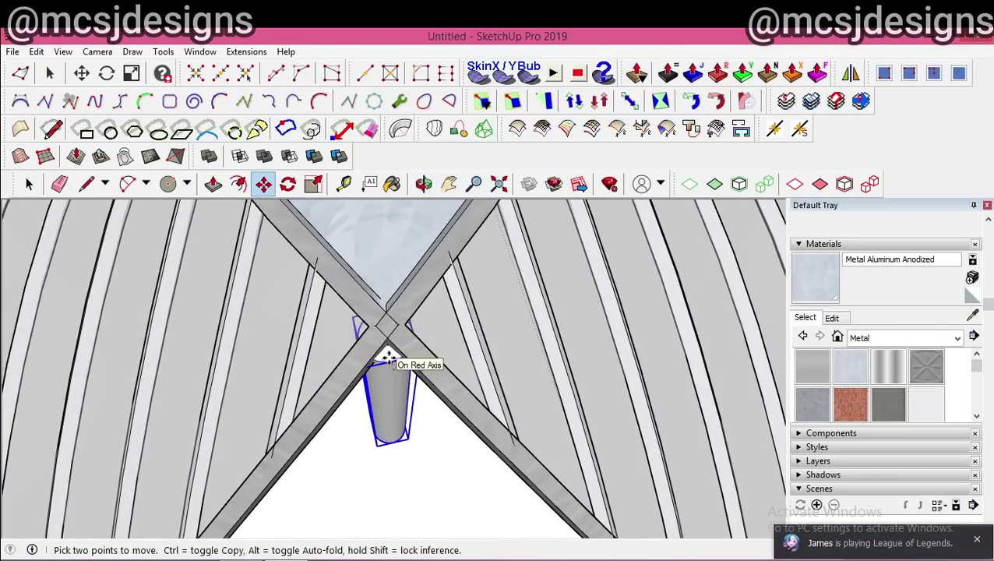
- Rotate-copy the support column about the flower centre under the other petal crossings
{"action": "mouse_move", "coordinate": [391, 364]}
{"action": "middle_mouse_down"}
{"action": "mouse_move", "coordinate": [389, 400]}
{"action": "mouse_move", "coordinate": [343, 321]}
{"action": "mouse_move", "coordinate": [358, 518]}
{"action": "mouse_move", "coordinate": [340, 417]}
{"action": "middle_mouse_up"}
{"action": "key", "text": "q"}
{"action": "scroll", "coordinate": [381, 410], "scroll_direction": "down", "scroll_amount": 2}
{"action": "scroll", "coordinate": [339, 412], "scroll_direction": "up", "scroll_amount": 3}
{"action": "scroll", "coordinate": [350, 413], "scroll_direction": "up", "scroll_amount": 3}
{"action": "scroll", "coordinate": [351, 401], "scroll_direction": "down", "scroll_amount": 3}
{"action": "scroll", "coordinate": [346, 394], "scroll_direction": "down", "scroll_amount": 2}
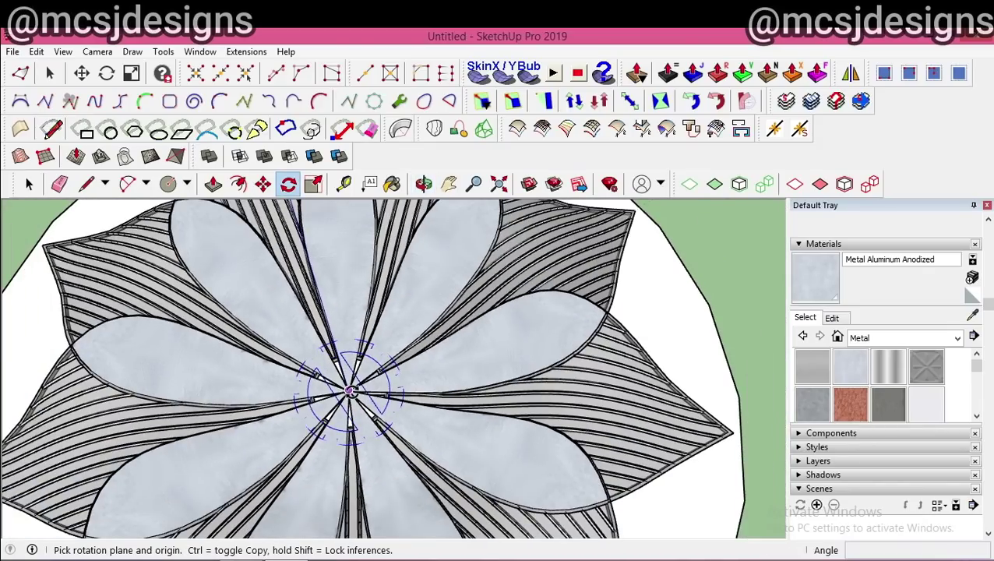
{"action": "scroll", "coordinate": [346, 394], "scroll_direction": "up", "scroll_amount": 1}
{"action": "scroll", "coordinate": [346, 391], "scroll_direction": "up", "scroll_amount": 4}
{"action": "mouse_move", "coordinate": [347, 391]}
{"action": "middle_mouse_down"}
{"action": "mouse_move", "coordinate": [343, 333]}
{"action": "mouse_move", "coordinate": [306, 387]}
{"action": "mouse_move", "coordinate": [199, 406]}
{"action": "mouse_move", "coordinate": [487, 348]}
{"action": "mouse_move", "coordinate": [381, 270]}
{"action": "mouse_move", "coordinate": [506, 358]}
{"action": "middle_mouse_up"}
{"action": "left_click", "coordinate": [505, 359]}
{"action": "mouse_move", "coordinate": [606, 405]}
{"action": "middle_mouse_down"}
{"action": "mouse_move", "coordinate": [533, 410]}
{"action": "mouse_move", "coordinate": [615, 428]}
{"action": "middle_mouse_up"}
{"action": "left_click", "coordinate": [543, 431]}
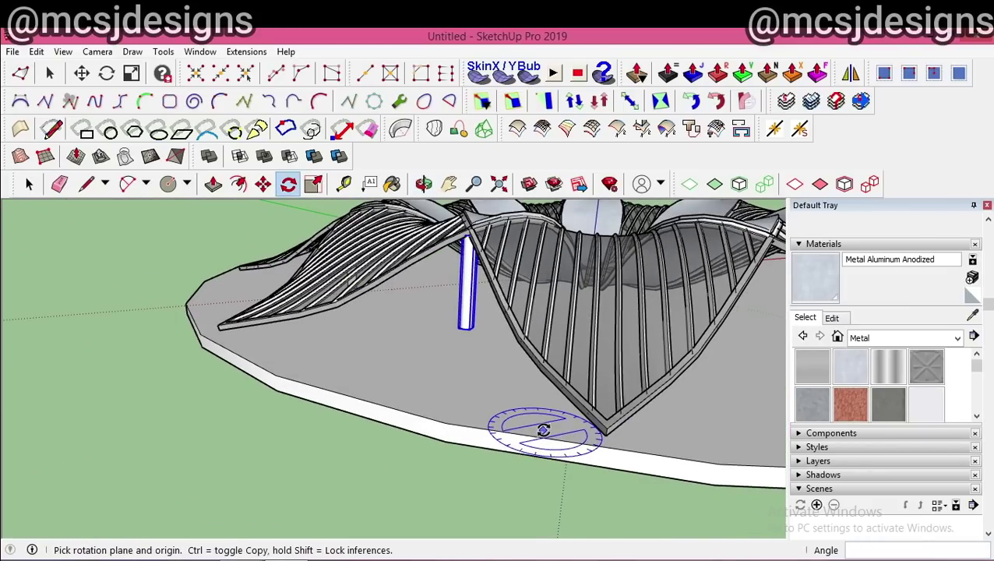
{"action": "middle_click_drag", "start_coordinate": [542, 431], "coordinate": [723, 378]}
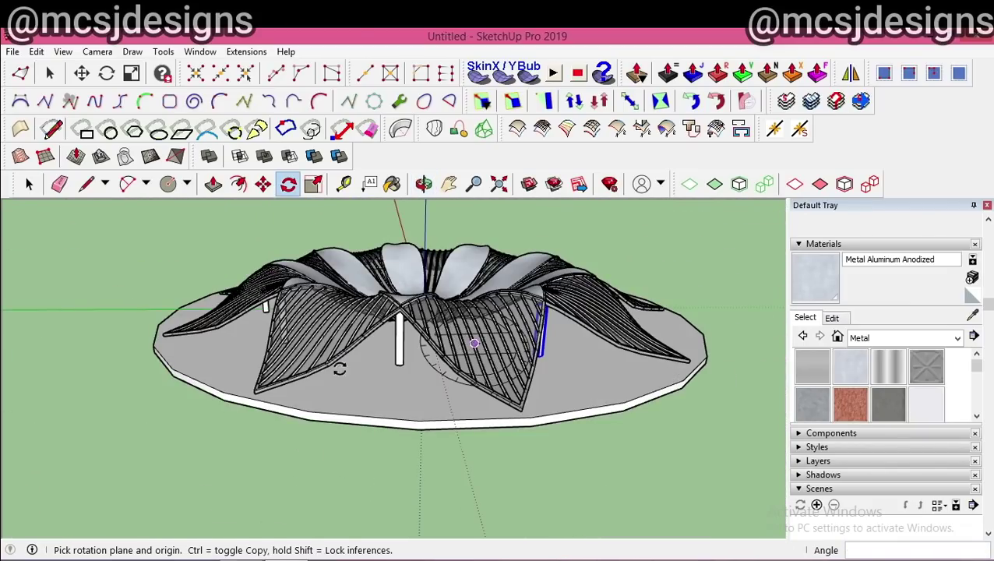
{"action": "key", "text": "space"}
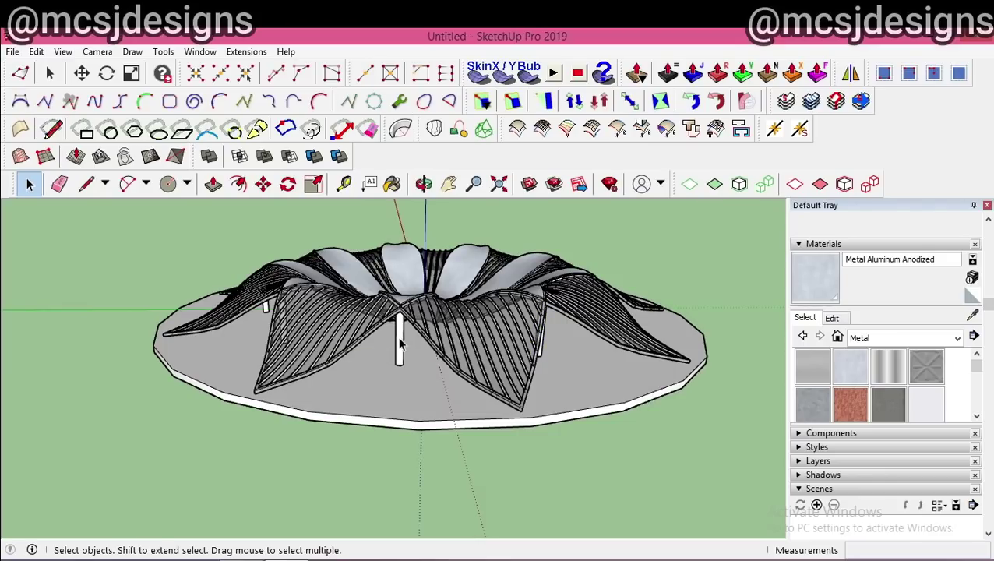
- Select only the support legs and pick Metal Corrugated Shiny from the Materials tray
{"action": "middle_click_drag", "start_coordinate": [397, 336], "coordinate": [282, 344]}
{"action": "left_click", "coordinate": [302, 347]}
{"action": "left_click", "coordinate": [418, 340]}
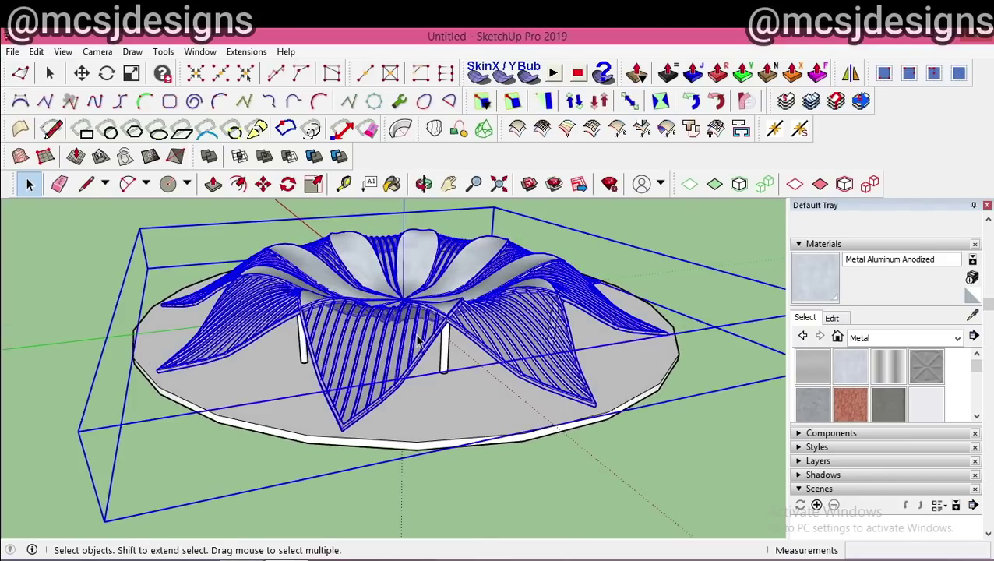
{"action": "key", "text": "ctrl+a"}
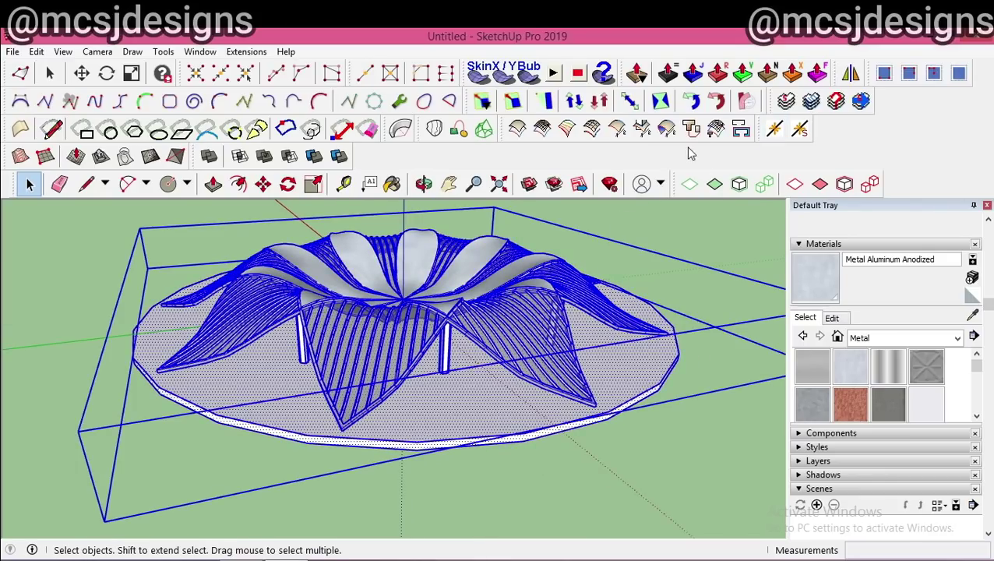
{"action": "left_click", "coordinate": [502, 323], "text": "shift"}
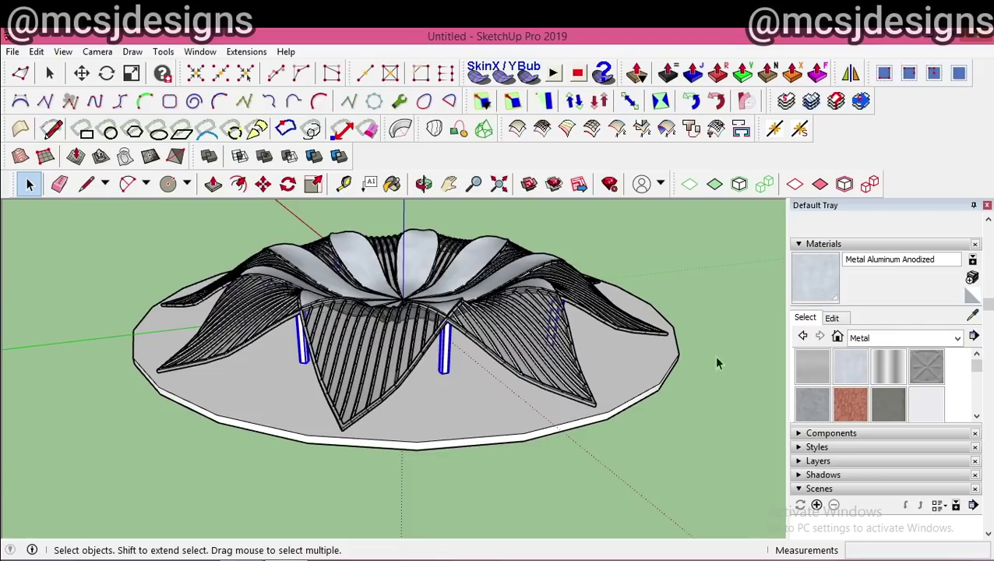
{"action": "left_click", "coordinate": [886, 377]}
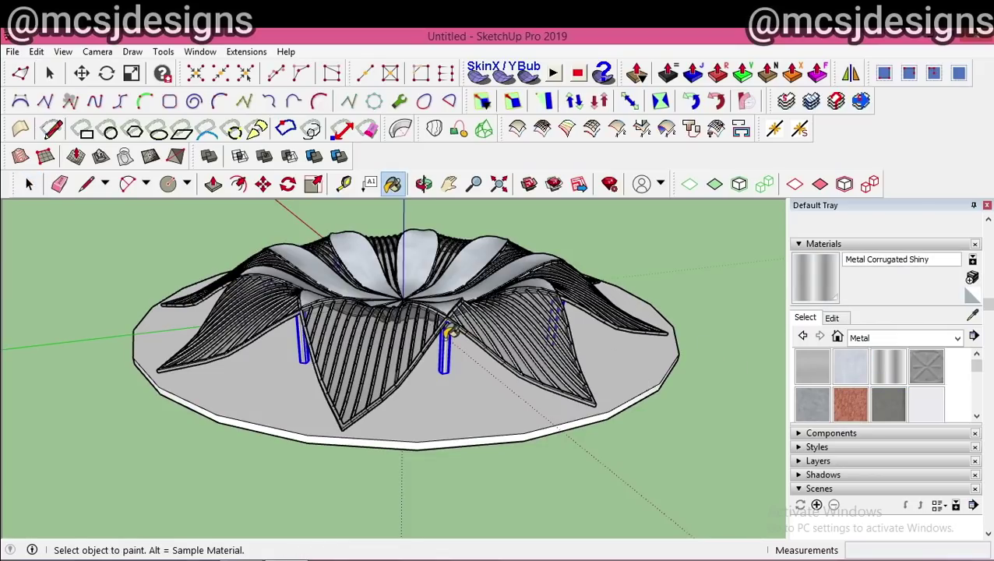
{"action": "mouse_move", "coordinate": [448, 331]}
{"action": "middle_mouse_down"}
{"action": "mouse_move", "coordinate": [432, 428]}
{"action": "mouse_move", "coordinate": [402, 278]}
{"action": "middle_mouse_up"}
{"action": "scroll", "coordinate": [436, 314], "scroll_direction": "up", "scroll_amount": 2}
{"action": "key", "text": "c"}
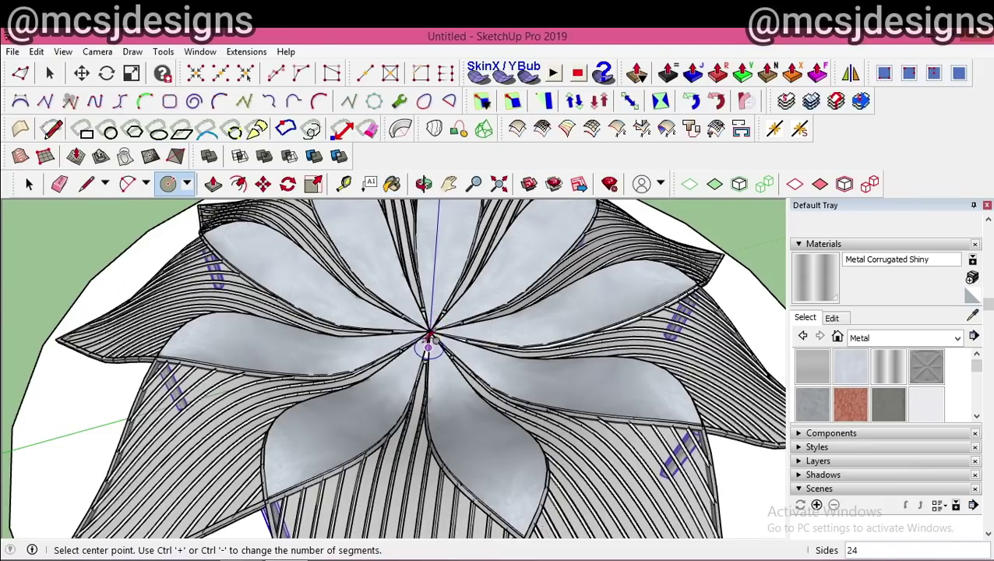
- Draw a circle at the flower centre and push/pull it 0.11 m into a disc
{"action": "left_click", "coordinate": [429, 331]}
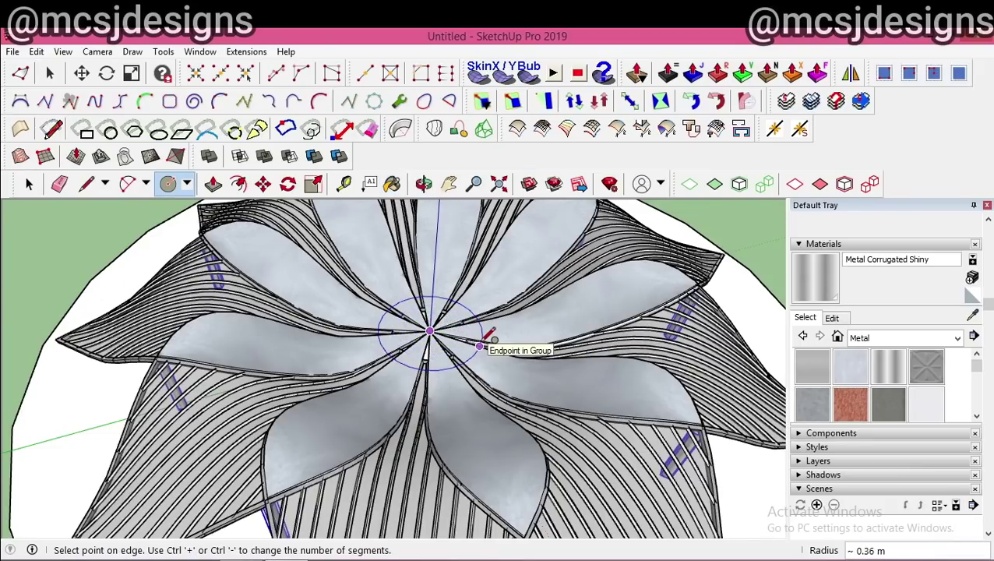
{"action": "left_click", "coordinate": [480, 345]}
{"action": "key", "text": "p"}
{"action": "left_click", "coordinate": [450, 354]}
{"action": "left_click", "coordinate": [451, 346]}
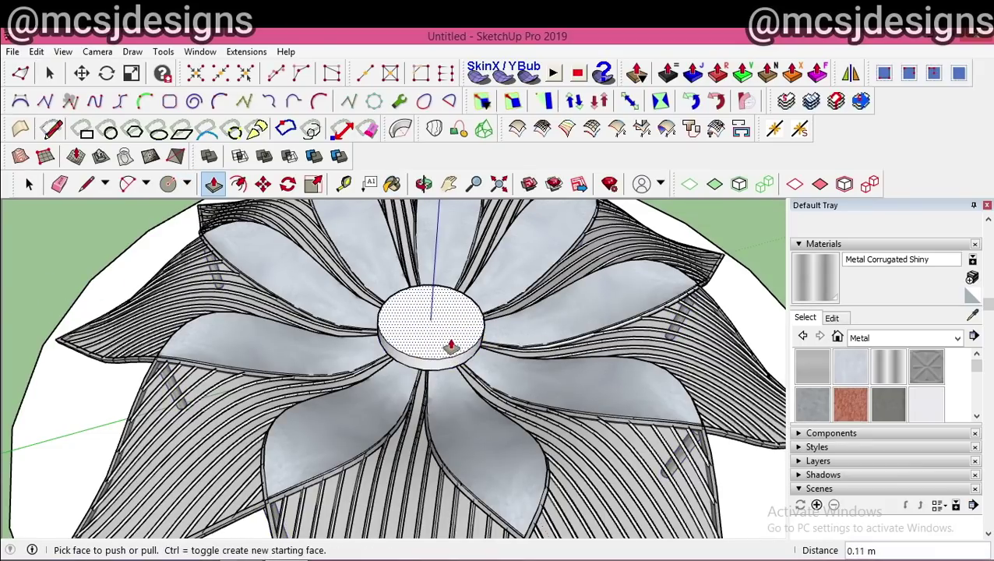
{"action": "mouse_move", "coordinate": [450, 346]}
{"action": "middle_mouse_down"}
{"action": "mouse_move", "coordinate": [440, 343]}
{"action": "mouse_move", "coordinate": [430, 373]}
{"action": "mouse_move", "coordinate": [450, 240]}
{"action": "mouse_move", "coordinate": [436, 349]}
{"action": "mouse_move", "coordinate": [481, 260]}
{"action": "mouse_move", "coordinate": [395, 330]}
{"action": "mouse_move", "coordinate": [464, 351]}
{"action": "mouse_move", "coordinate": [455, 372]}
{"action": "middle_mouse_up"}
{"action": "scroll", "coordinate": [442, 344], "scroll_direction": "up", "scroll_amount": 3}
{"action": "scroll", "coordinate": [454, 372], "scroll_direction": "down", "scroll_amount": 3}
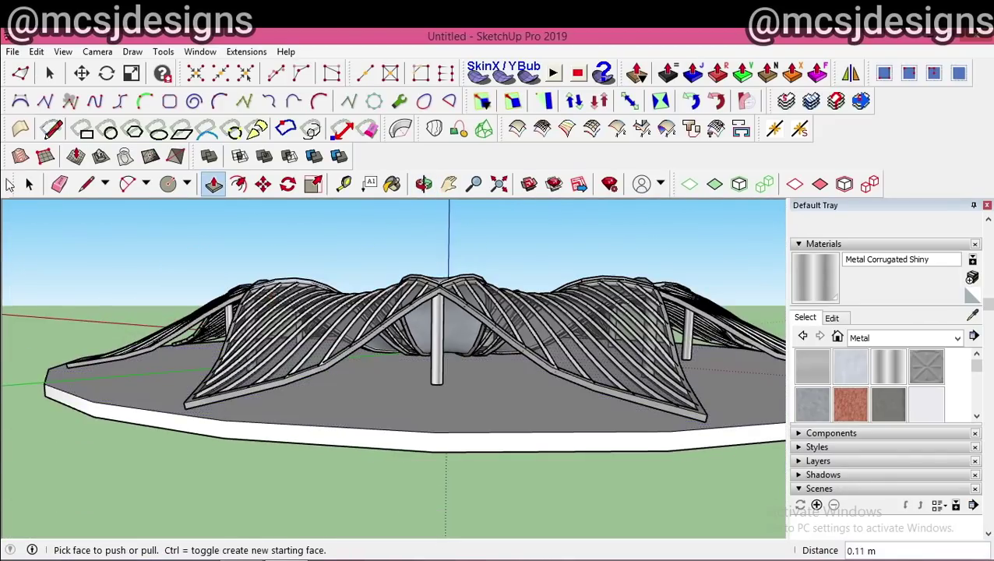
- Hide the flower rib structure so only the disc is visible
{"action": "key", "text": "space"}
{"action": "right_click", "coordinate": [389, 311]}
{"action": "left_click", "coordinate": [405, 193]}
{"action": "scroll", "coordinate": [453, 299], "scroll_direction": "up", "scroll_amount": 3}
{"action": "scroll", "coordinate": [453, 335], "scroll_direction": "up", "scroll_amount": 3}
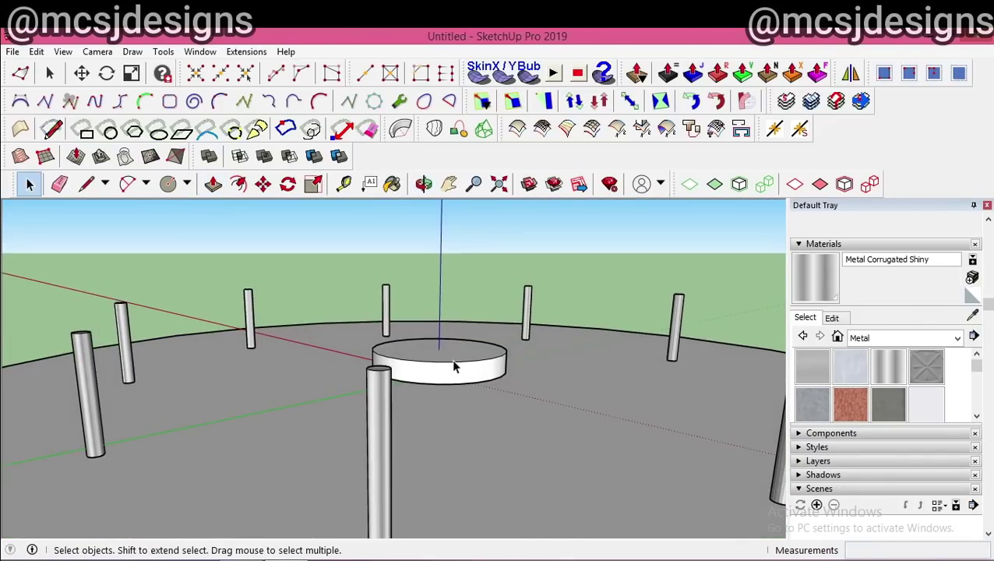
{"action": "middle_click_drag", "start_coordinate": [454, 366], "coordinate": [444, 362]}
- Group the whole disc and lower it about 0.07 m
{"action": "triple_click", "coordinate": [432, 377]}
{"action": "key", "text": "m"}
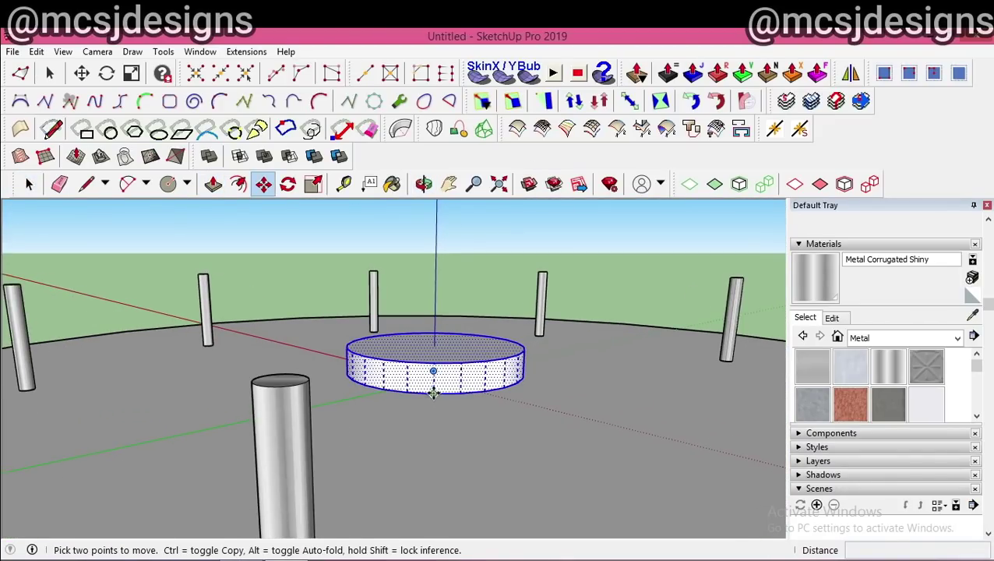
{"action": "right_click", "coordinate": [402, 387]}
{"action": "left_click", "coordinate": [436, 229]}
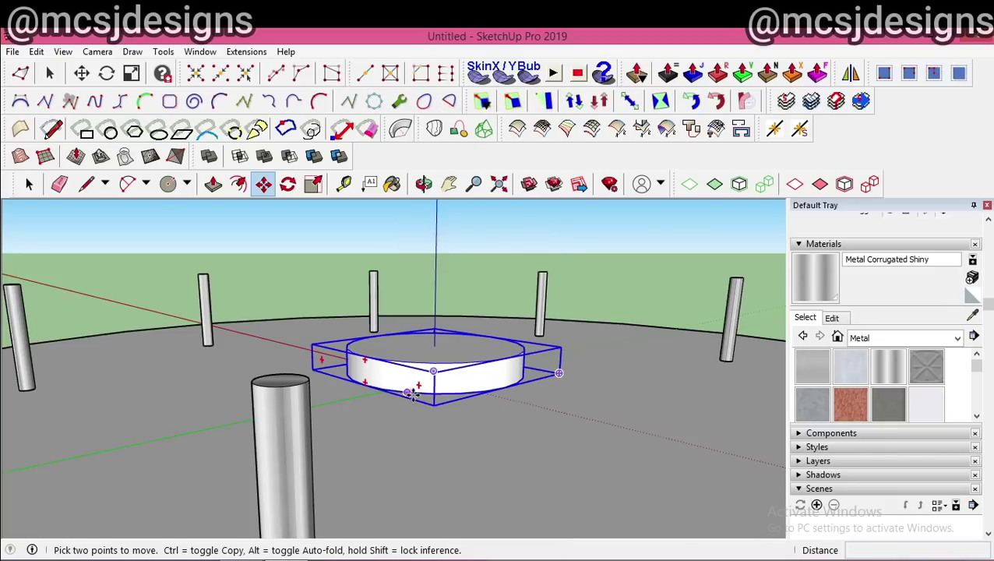
{"action": "left_click", "coordinate": [364, 377]}
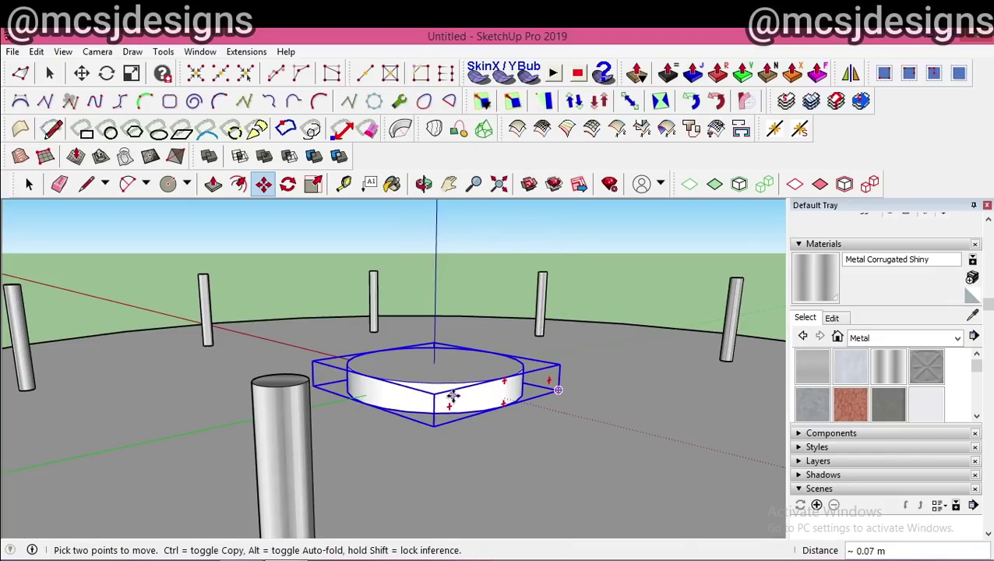
{"action": "middle_click_drag", "start_coordinate": [373, 335], "coordinate": [373, 406]}
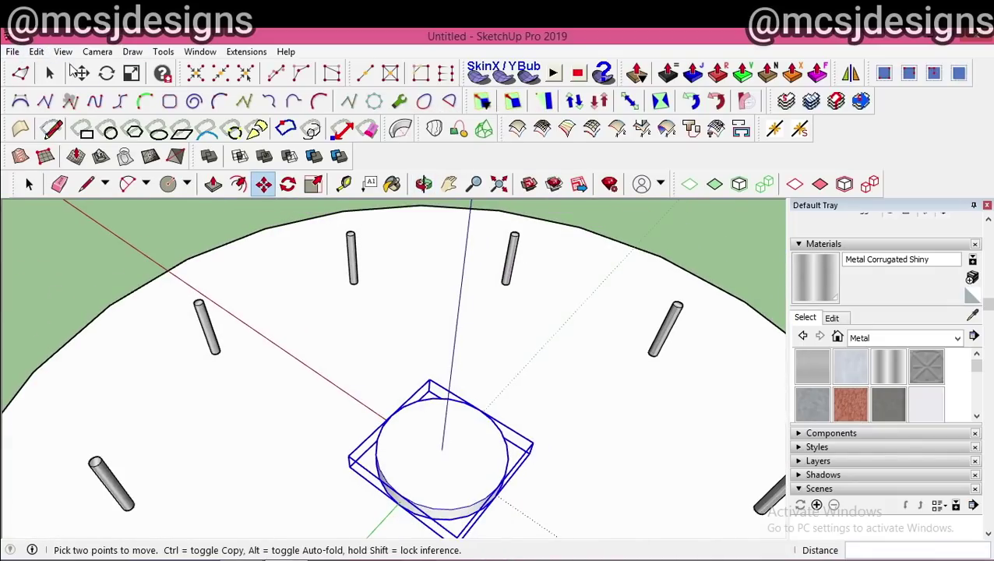
- Unhide all the hidden flower geometry with Edit > Unhide > All
{"action": "left_click", "coordinate": [37, 52]}
{"action": "left_click", "coordinate": [268, 295]}
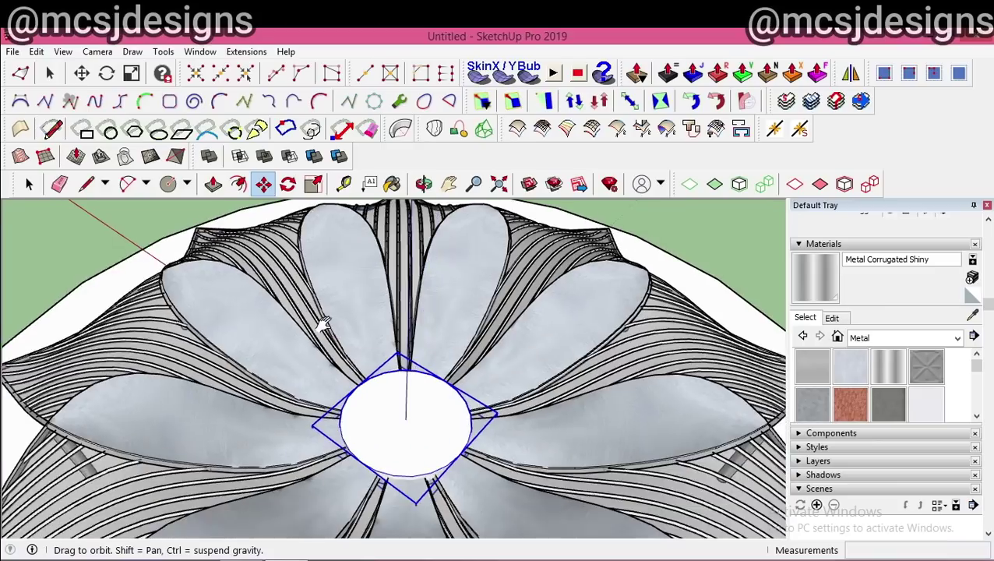
{"action": "middle_click_drag", "start_coordinate": [321, 321], "coordinate": [349, 249]}
{"action": "key", "text": "space"}
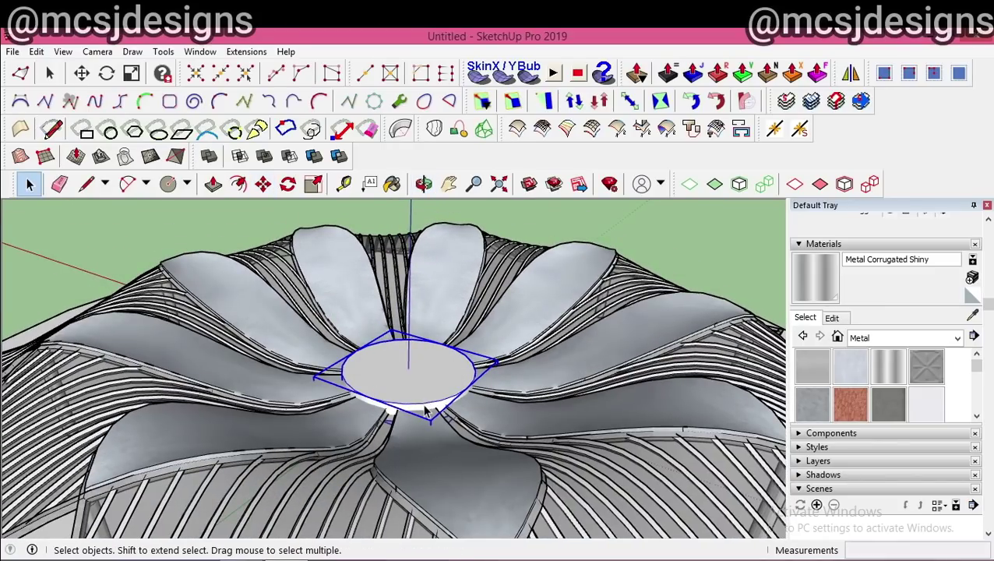
- Delete the disc group's top face and generate a SkinX soap skin with 20 divisions
{"action": "double_click", "coordinate": [425, 407]}
{"action": "key", "text": "Delete"}
{"action": "middle_click_drag", "start_coordinate": [393, 401], "coordinate": [306, 45]}
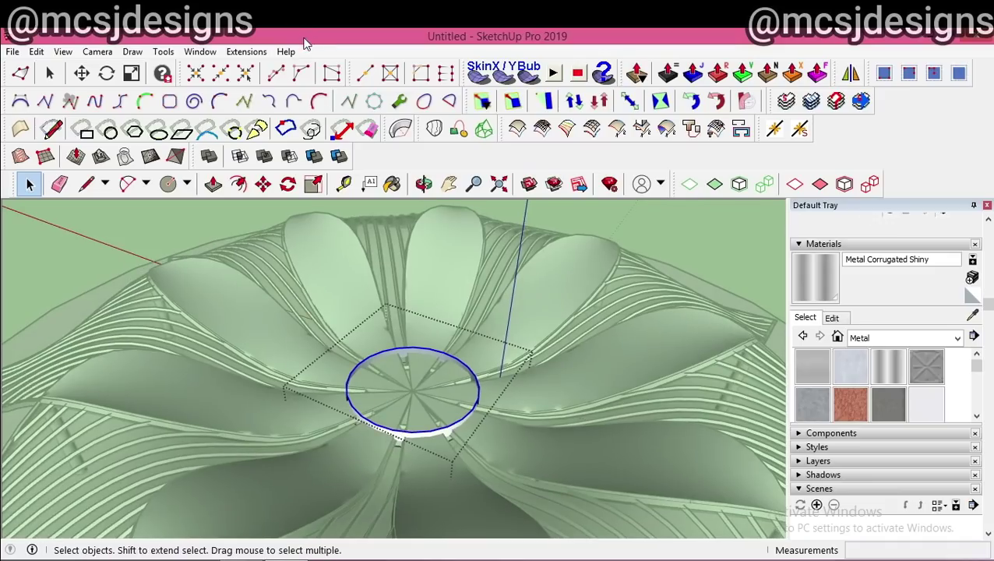
{"action": "left_click", "coordinate": [481, 76]}
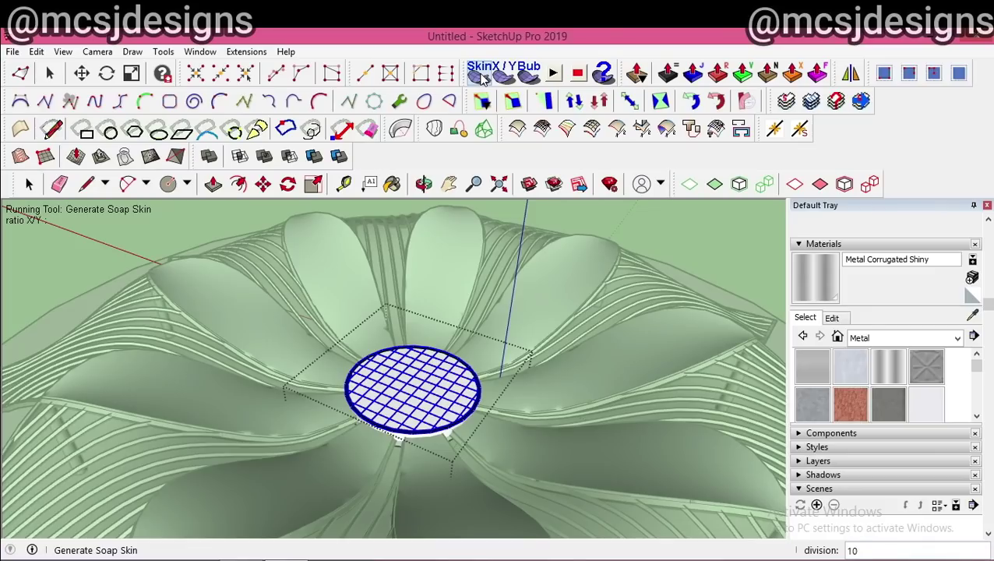
{"action": "type", "text": "50"}
{"action": "key", "text": "Return"}
{"action": "type", "text": "0"}
{"action": "key", "text": "Return"}
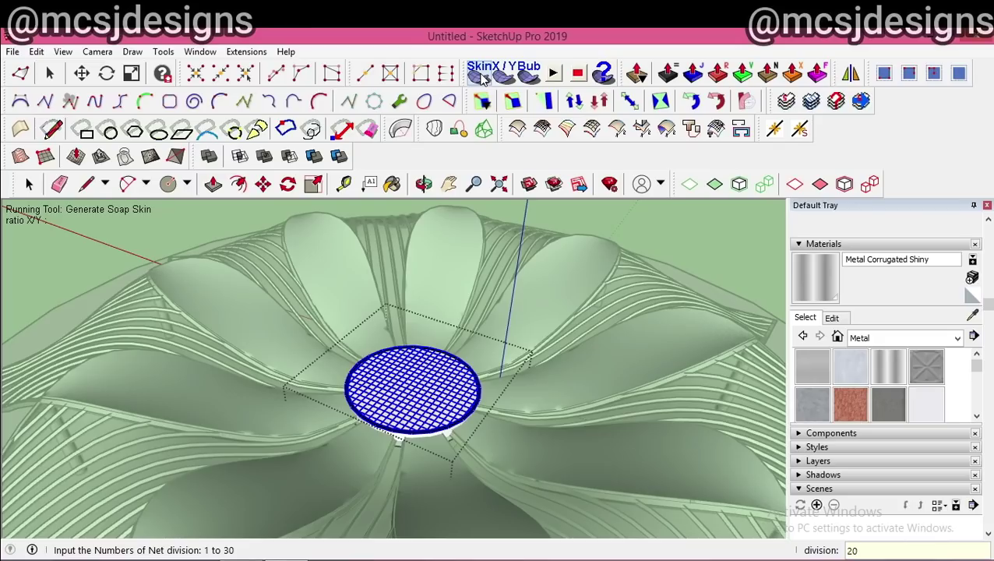
{"action": "key", "text": "Return"}
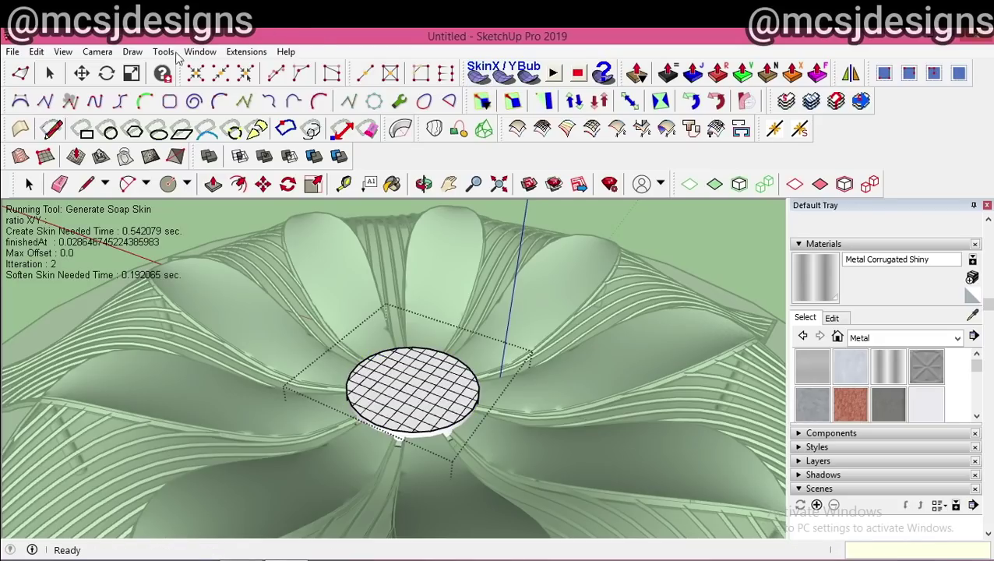
- Inflate the soap skin into a bubble dome at pressure 200
{"action": "key", "text": "space"}
{"action": "left_click", "coordinate": [389, 389]}
{"action": "left_click", "coordinate": [526, 69]}
{"action": "type", "text": "200"}
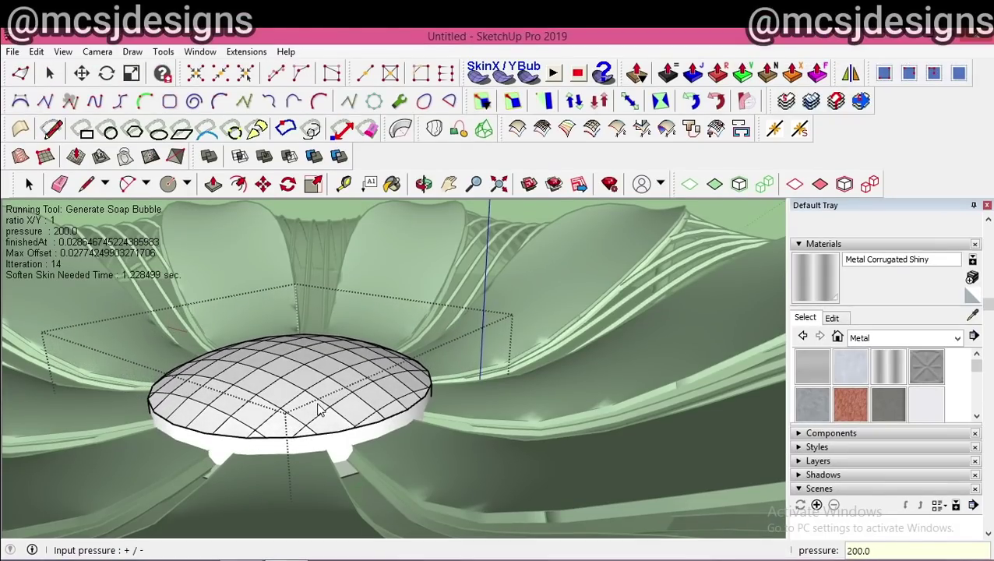
{"action": "mouse_move", "coordinate": [271, 426]}
{"action": "middle_mouse_down"}
{"action": "mouse_move", "coordinate": [284, 454]}
{"action": "mouse_move", "coordinate": [675, 346]}
{"action": "middle_mouse_up"}
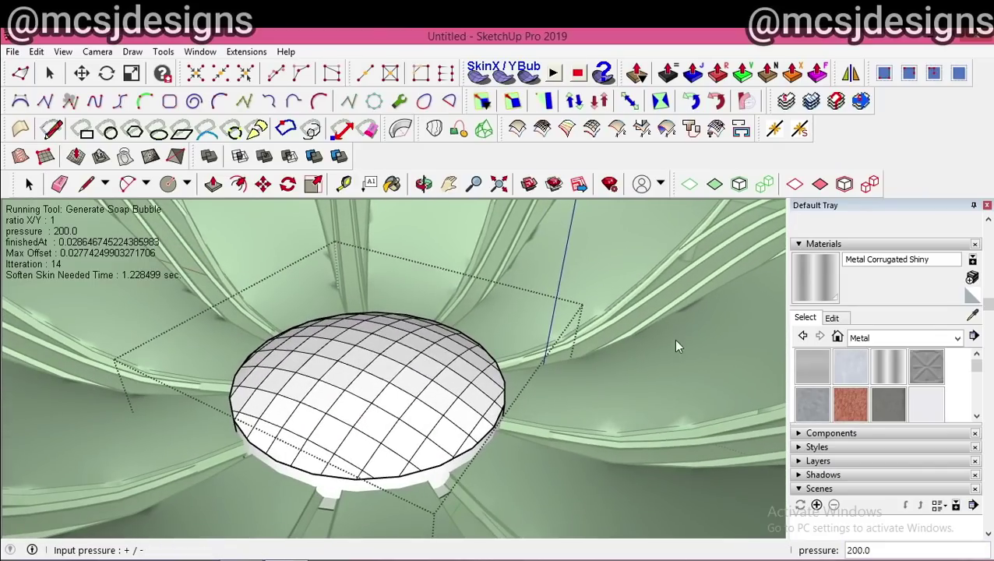
{"action": "middle_click_drag", "start_coordinate": [363, 478], "coordinate": [409, 427]}
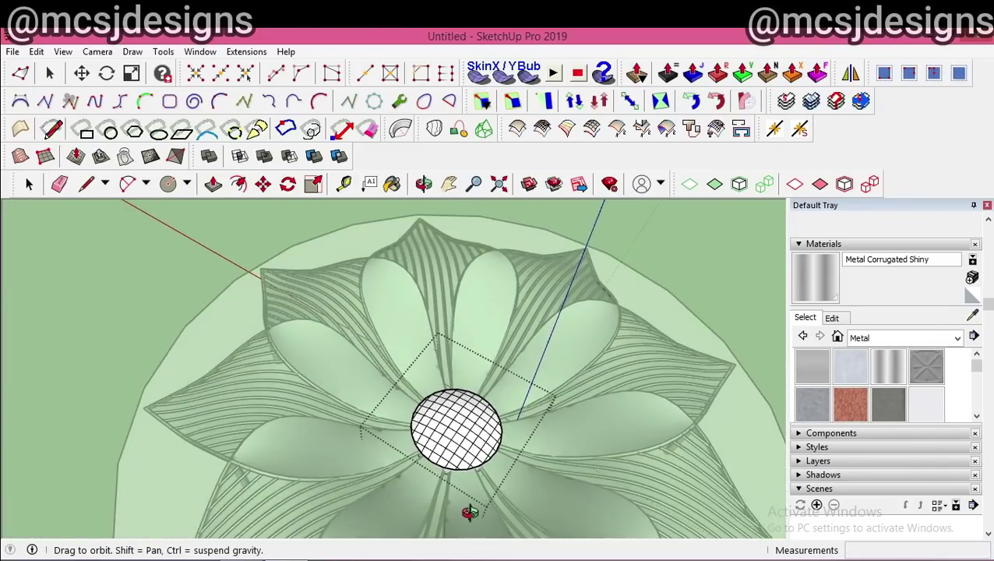
- Run a 0.02 m Pipe Along Path along the first selected dome grid row
{"action": "scroll", "coordinate": [409, 427], "scroll_direction": "up", "scroll_amount": 5}
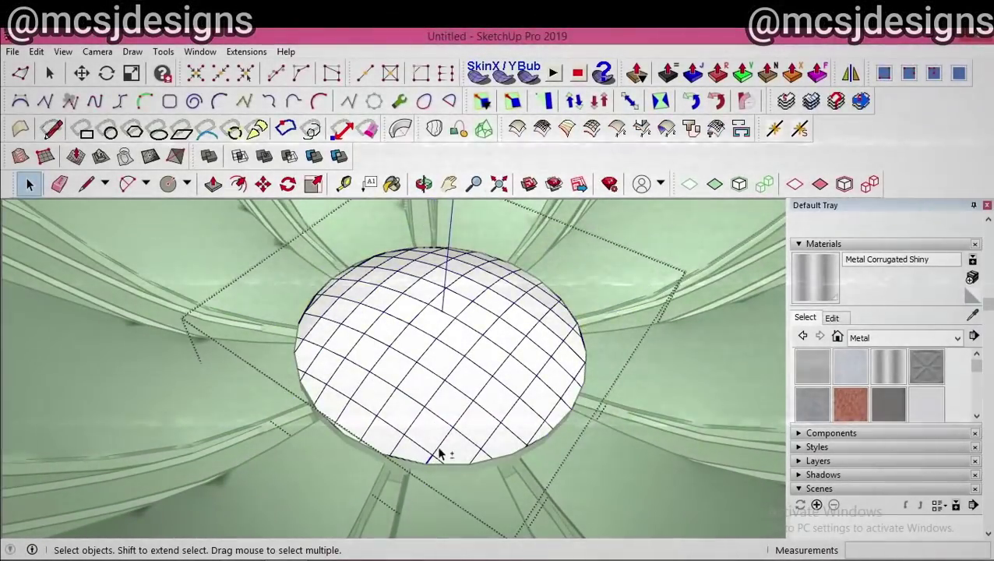
{"action": "scroll", "coordinate": [537, 332], "scroll_direction": "up", "scroll_amount": 3}
{"action": "left_click", "coordinate": [246, 52]}
{"action": "left_click", "coordinate": [288, 115]}
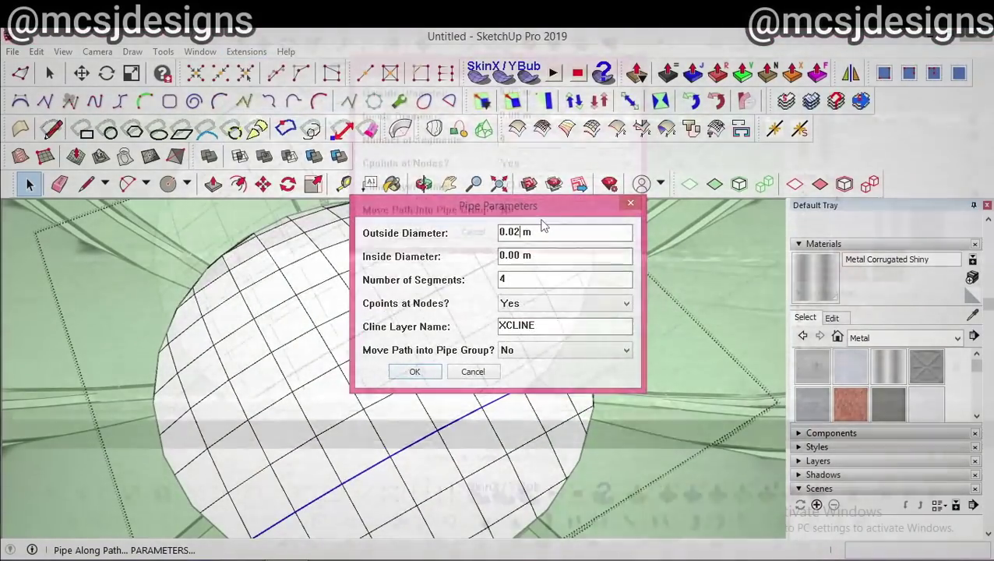
{"action": "left_click", "coordinate": [411, 371]}
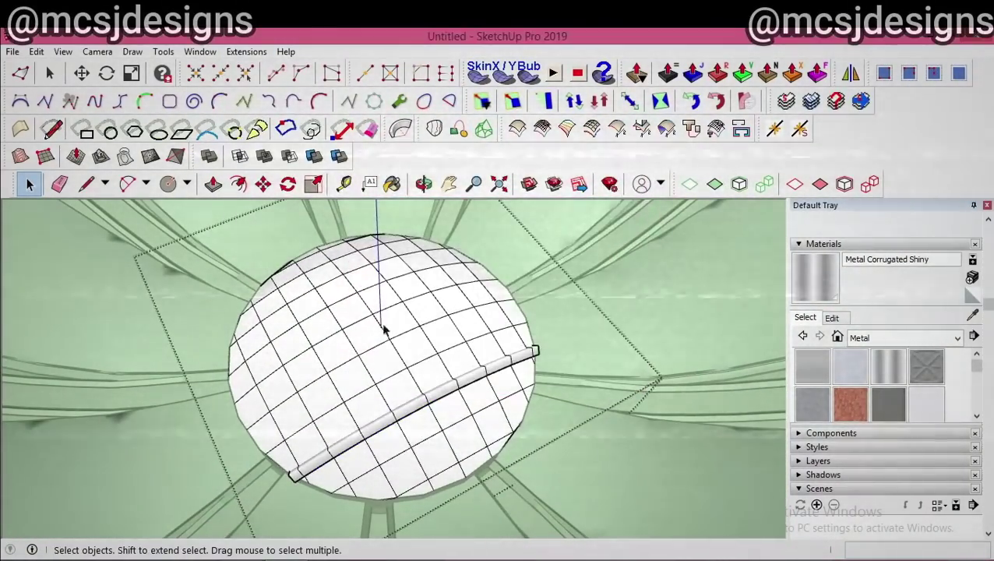
{"action": "left_click", "coordinate": [503, 342]}
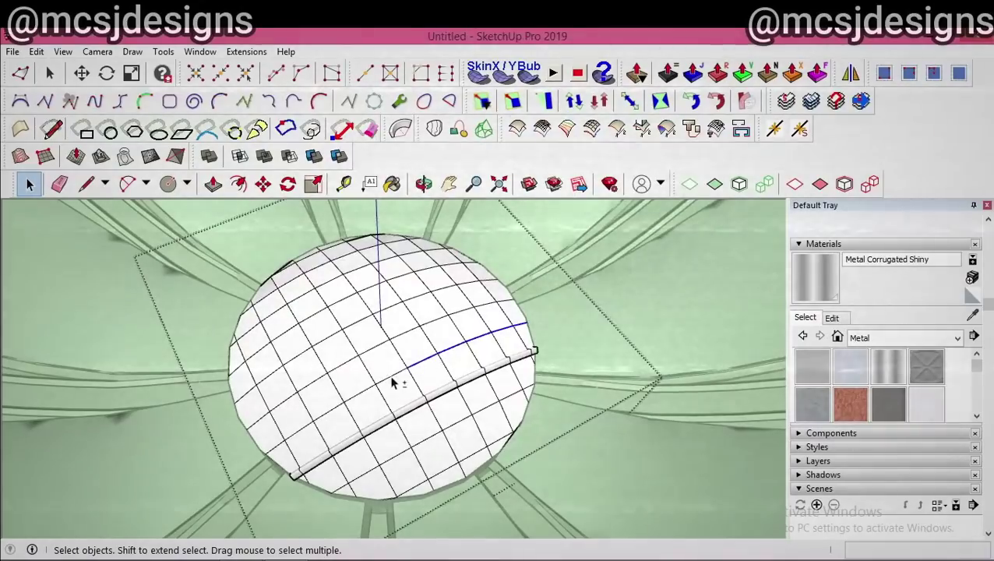
- Add 0.02 m pipes along the remaining parallel grid rows across the dome
{"action": "left_click", "coordinate": [246, 51]}
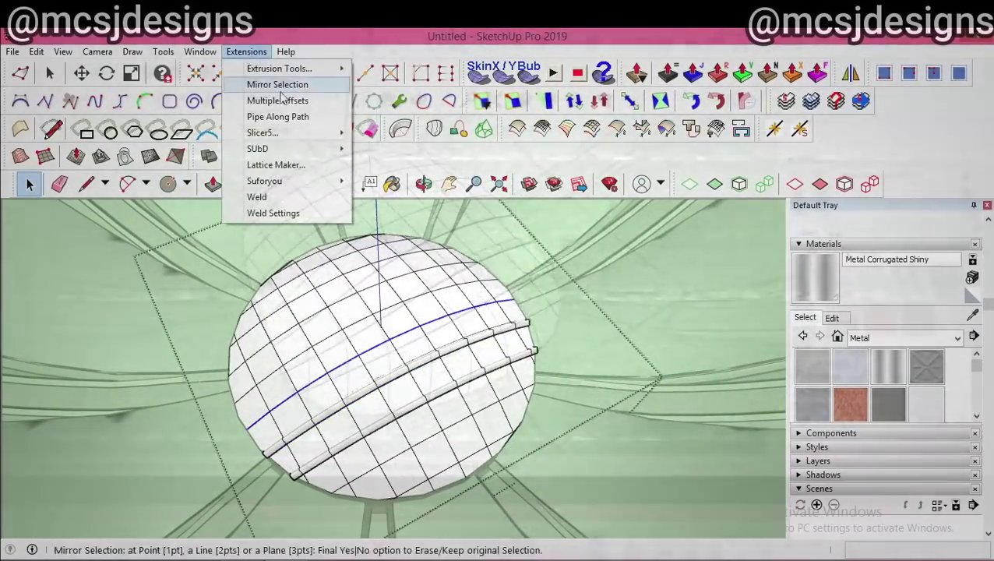
{"action": "left_click", "coordinate": [278, 116]}
{"action": "left_click", "coordinate": [468, 288]}
{"action": "left_click", "coordinate": [200, 51]}
{"action": "left_click", "coordinate": [239, 376]}
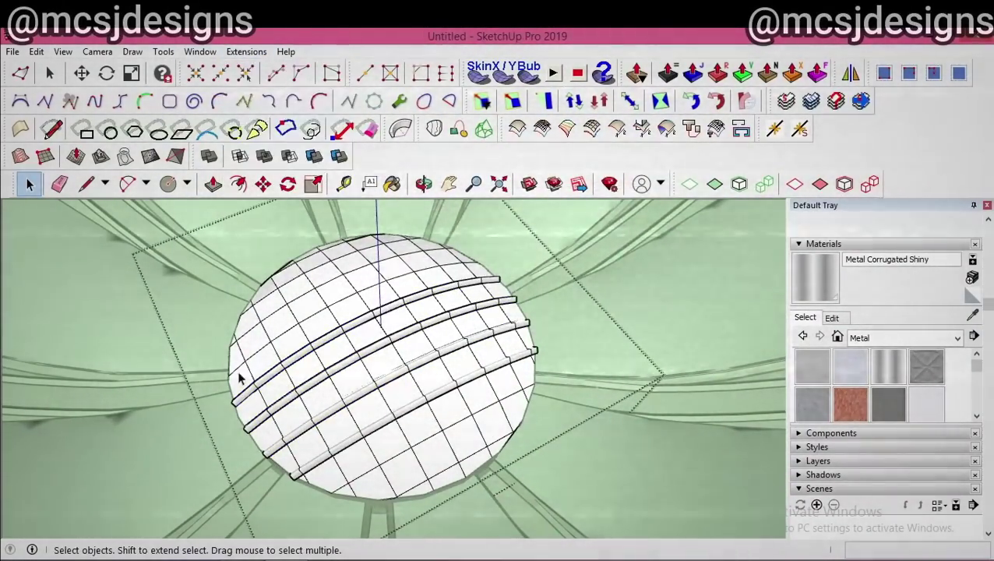
{"action": "left_click", "coordinate": [233, 348]}
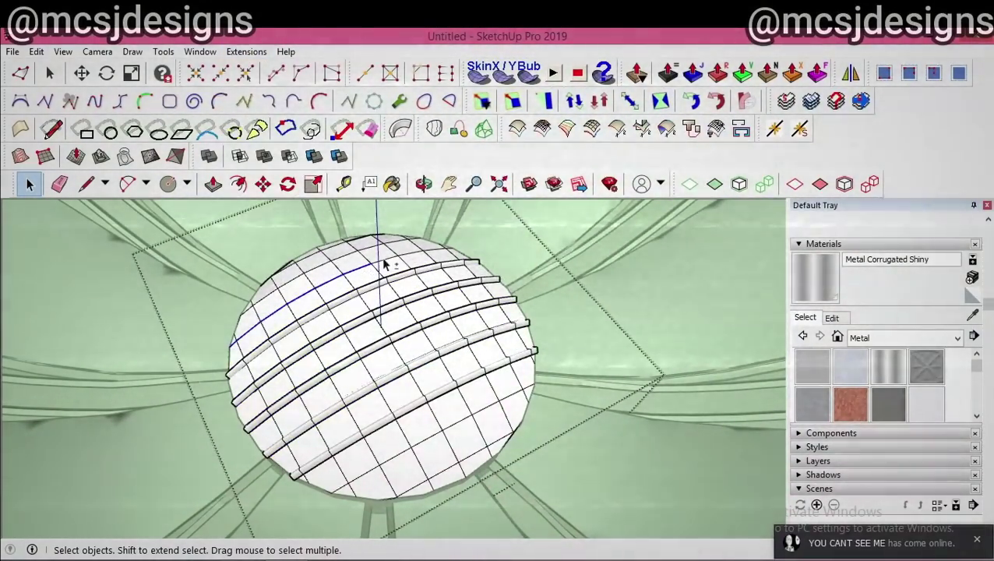
{"action": "middle_click_drag", "start_coordinate": [383, 265], "coordinate": [294, 283]}
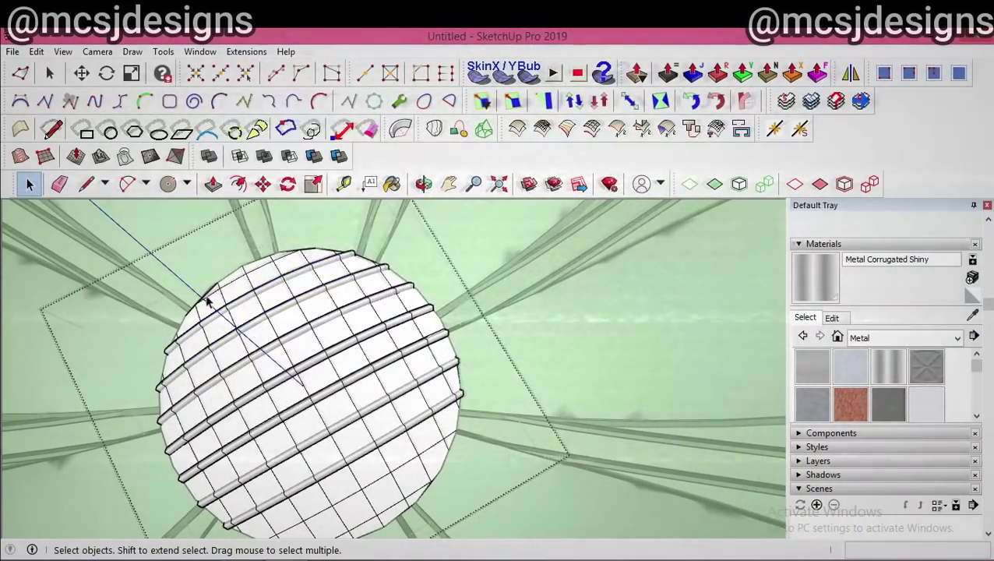
{"action": "middle_click_drag", "start_coordinate": [208, 300], "coordinate": [200, 514]}
{"action": "left_click", "coordinate": [347, 427]}
{"action": "left_click", "coordinate": [247, 52]}
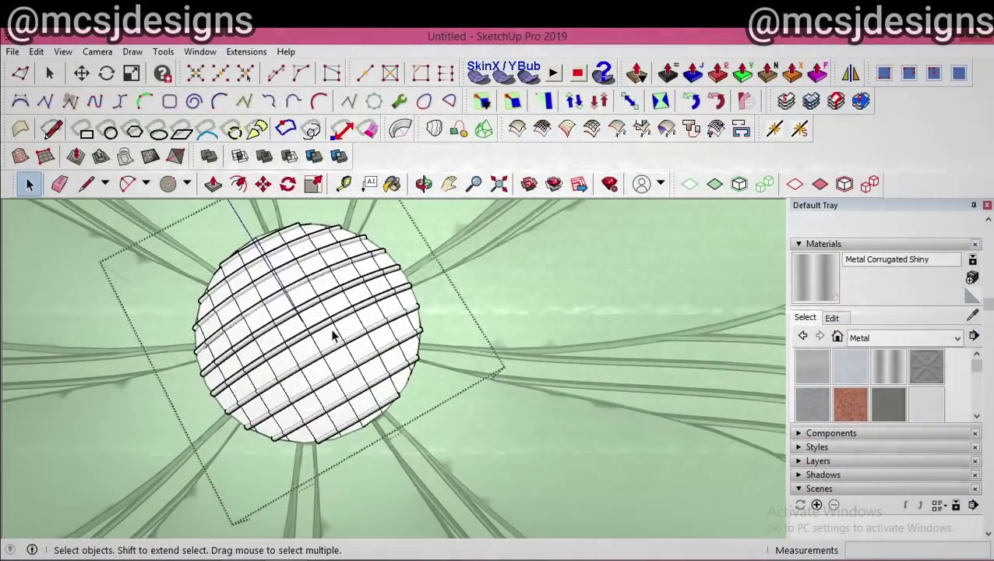
{"action": "key", "text": "q"}
{"action": "middle_click_drag", "start_coordinate": [436, 312], "coordinate": [388, 317]}
{"action": "left_click", "coordinate": [388, 315]}
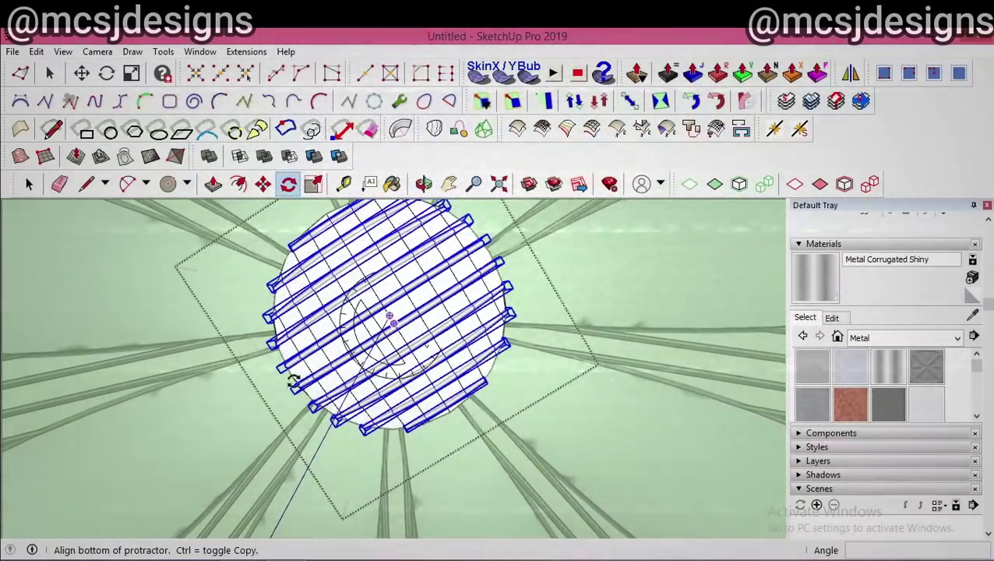
{"action": "scroll", "coordinate": [538, 249], "scroll_direction": "down", "scroll_amount": 5}
{"action": "scroll", "coordinate": [277, 401], "scroll_direction": "up", "scroll_amount": 2}
{"action": "scroll", "coordinate": [280, 390], "scroll_direction": "up", "scroll_amount": 5}
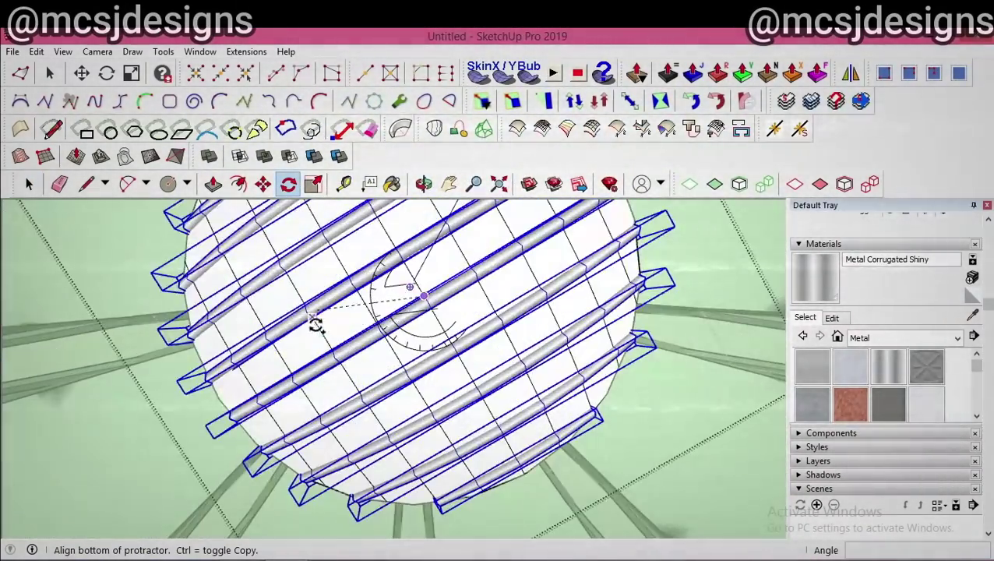
{"action": "left_click", "coordinate": [312, 360]}
{"action": "left_click", "coordinate": [489, 410]}
{"action": "key", "text": "space"}
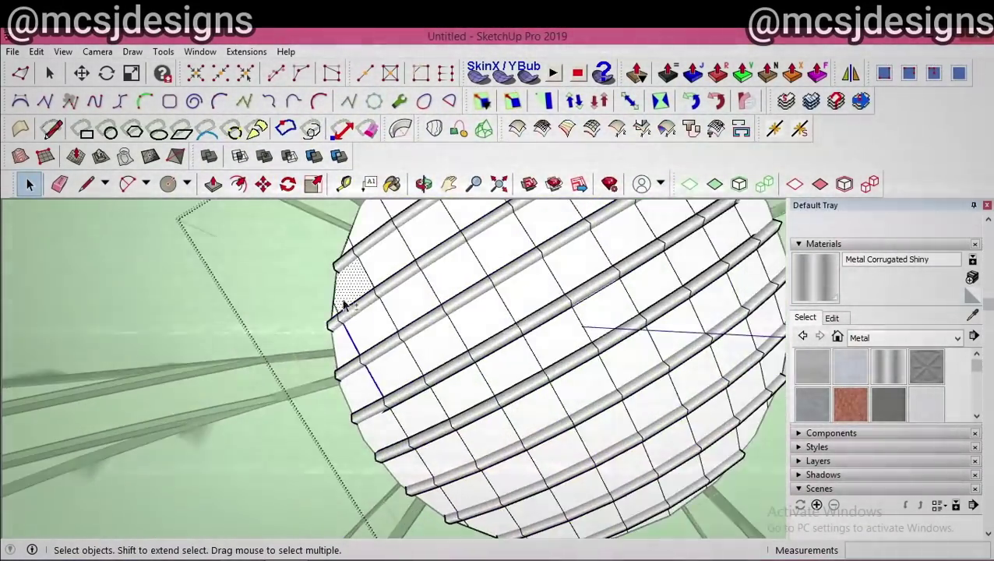
{"action": "mouse_move", "coordinate": [436, 366]}
{"action": "middle_mouse_down"}
{"action": "mouse_move", "coordinate": [320, 271]}
{"action": "mouse_move", "coordinate": [470, 402]}
{"action": "middle_mouse_up"}
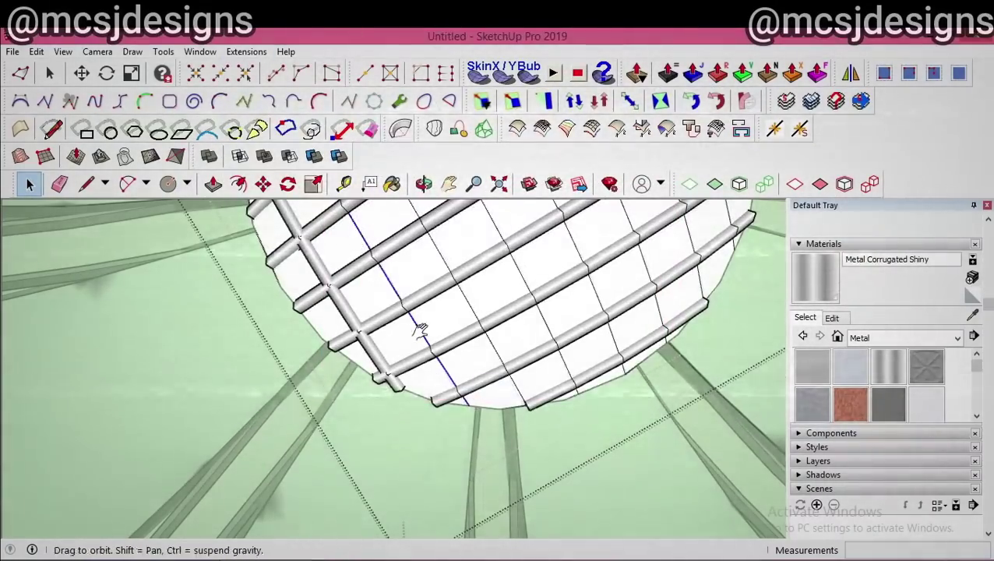
{"action": "middle_click_drag", "start_coordinate": [420, 331], "coordinate": [381, 228]}
{"action": "left_click", "coordinate": [246, 51]}
{"action": "mouse_move", "coordinate": [436, 327]}
{"action": "middle_mouse_down"}
{"action": "mouse_move", "coordinate": [525, 361]}
{"action": "mouse_move", "coordinate": [476, 306]}
{"action": "mouse_move", "coordinate": [539, 405]}
{"action": "middle_mouse_up"}
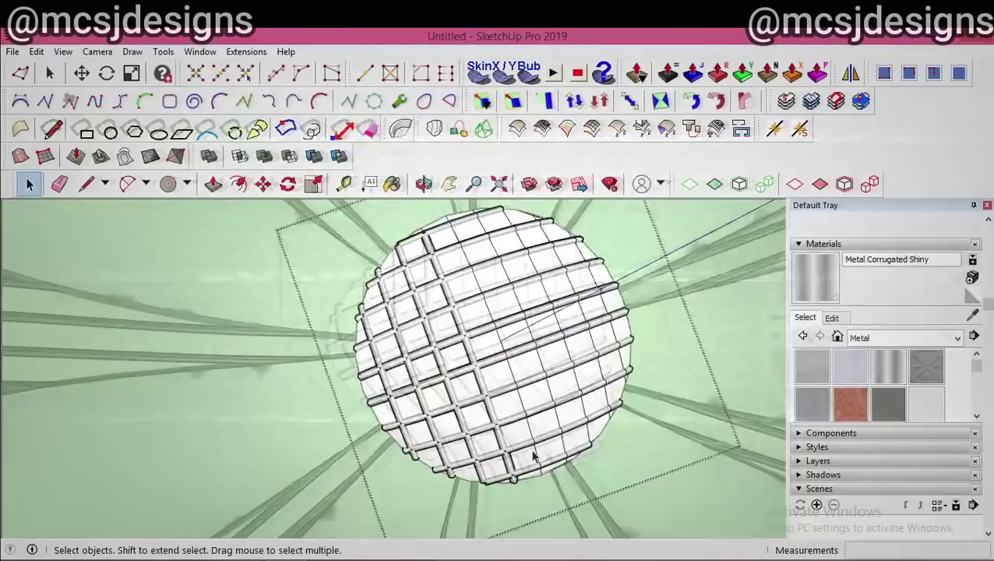
{"action": "scroll", "coordinate": [533, 455], "scroll_direction": "up", "scroll_amount": 3}
{"action": "middle_click_drag", "start_coordinate": [513, 411], "coordinate": [499, 355]}
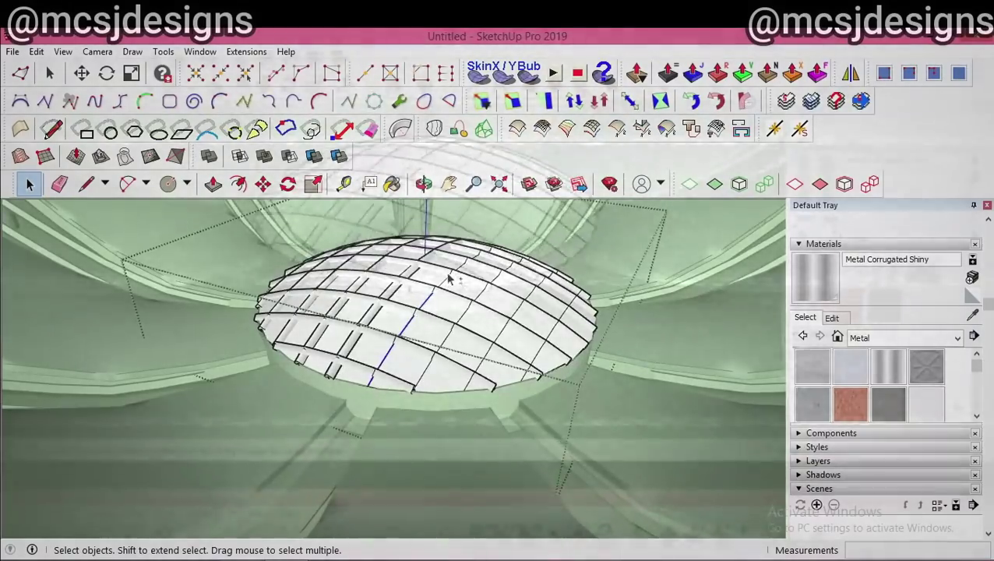
{"action": "middle_click_drag", "start_coordinate": [444, 277], "coordinate": [390, 457]}
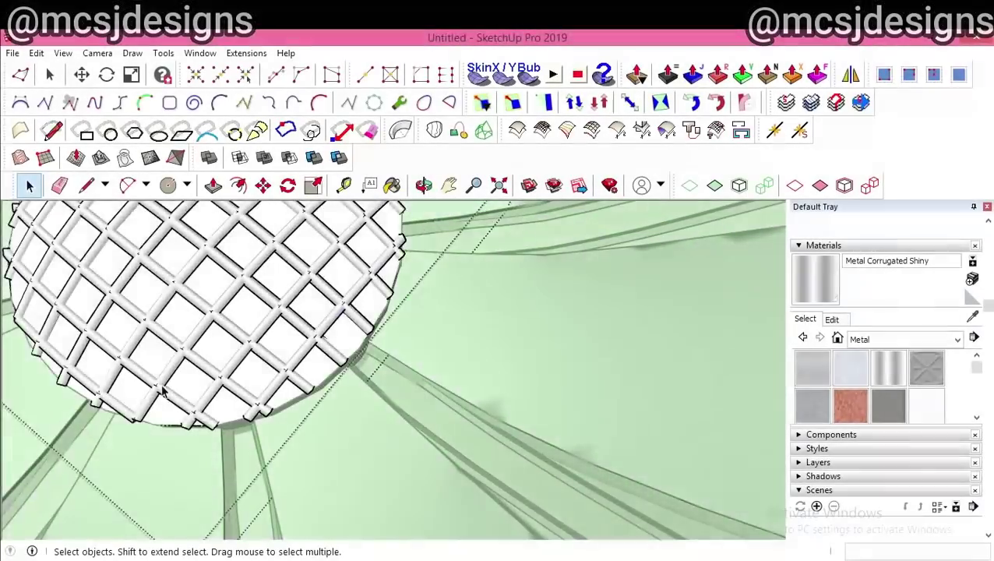
{"action": "middle_click_drag", "start_coordinate": [162, 392], "coordinate": [400, 442]}
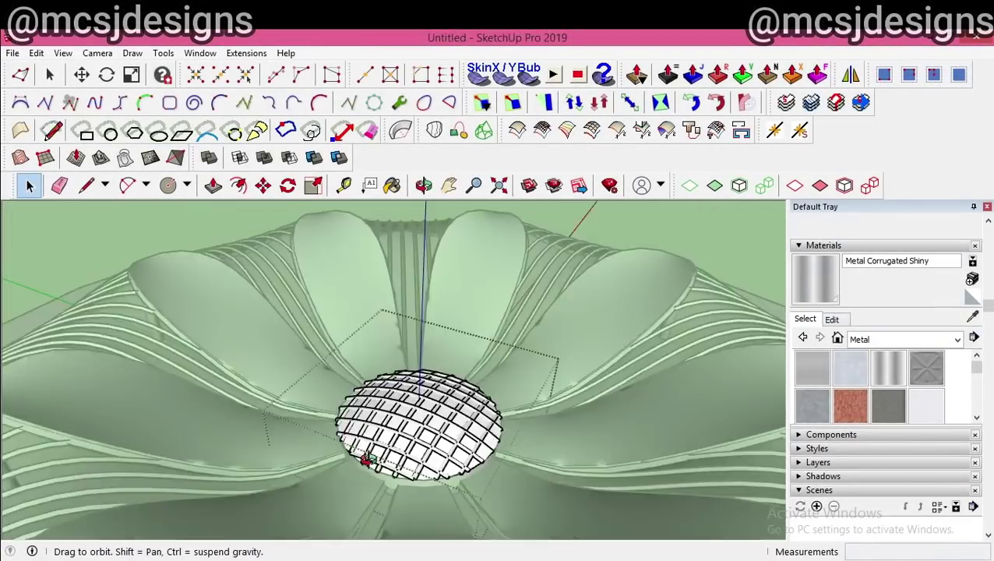
- Zoom in and make the pipe lattice over the dome into a group
{"action": "scroll", "coordinate": [421, 464], "scroll_direction": "up", "scroll_amount": 1}
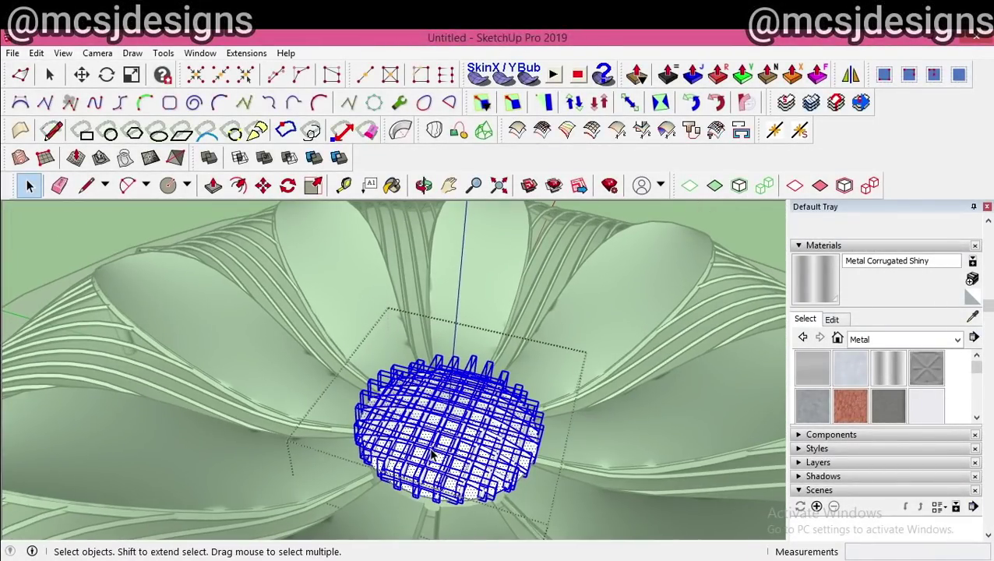
{"action": "scroll", "coordinate": [506, 420], "scroll_direction": "up", "scroll_amount": 2}
{"action": "scroll", "coordinate": [432, 455], "scroll_direction": "up", "scroll_amount": 1}
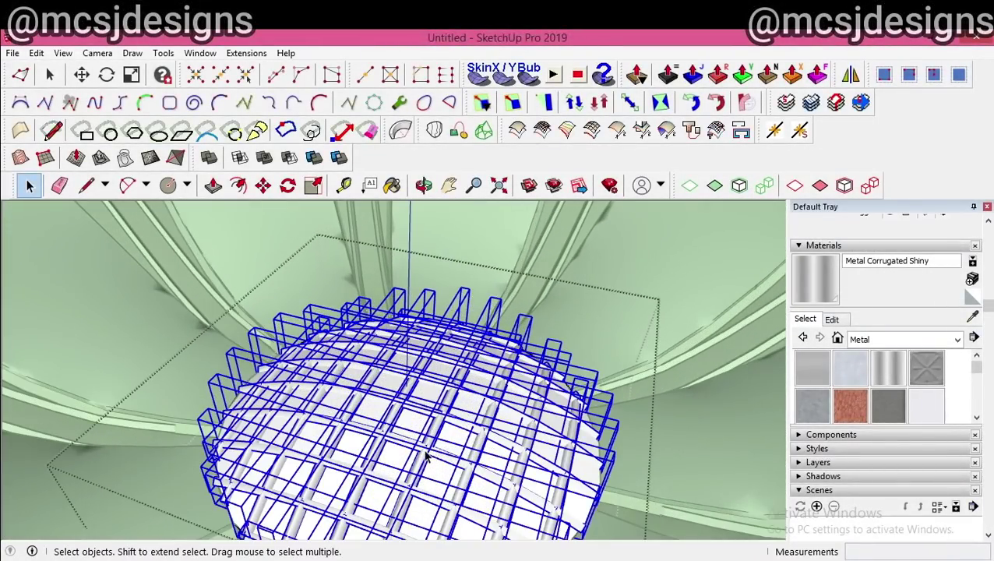
{"action": "right_click", "coordinate": [430, 455]}
{"action": "left_click", "coordinate": [482, 282]}
- Paint the grouped lattice with Metal Aluminum Anodized
{"action": "mouse_move", "coordinate": [389, 413]}
{"action": "middle_mouse_down"}
{"action": "mouse_move", "coordinate": [455, 492]}
{"action": "mouse_move", "coordinate": [445, 517]}
{"action": "mouse_move", "coordinate": [413, 523]}
{"action": "middle_mouse_up"}
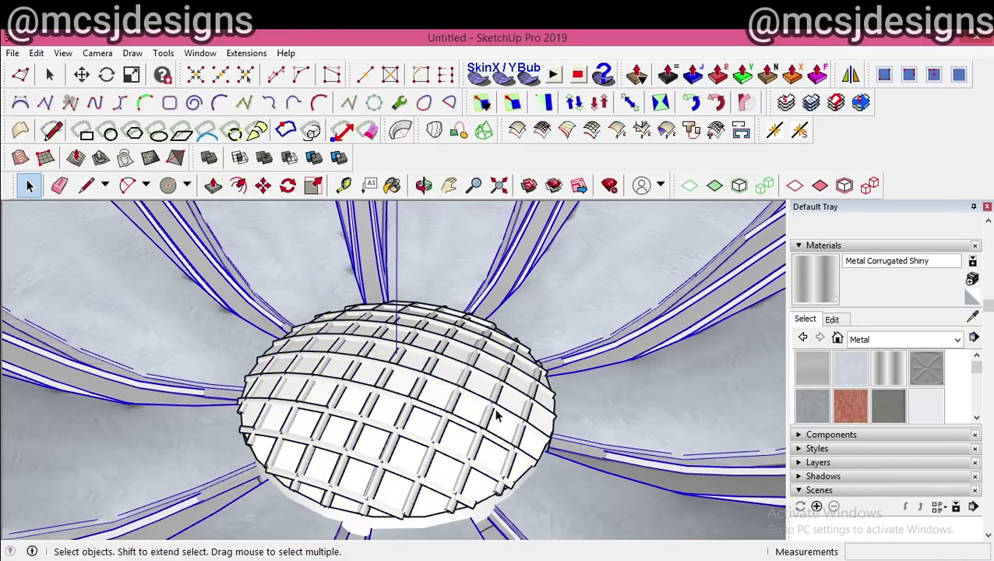
{"action": "left_click", "coordinate": [850, 368]}
{"action": "left_click", "coordinate": [471, 418]}
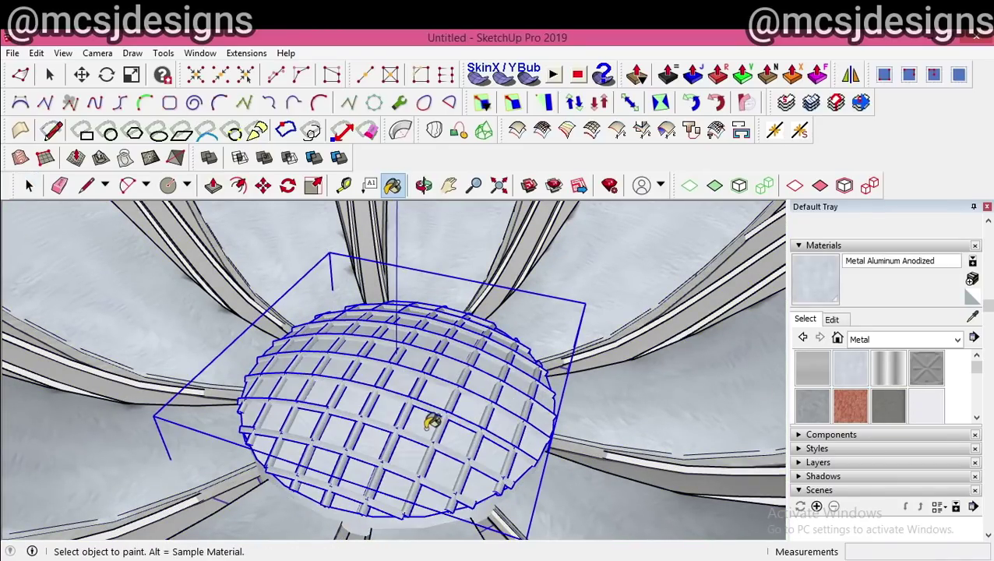
{"action": "left_click", "coordinate": [29, 184]}
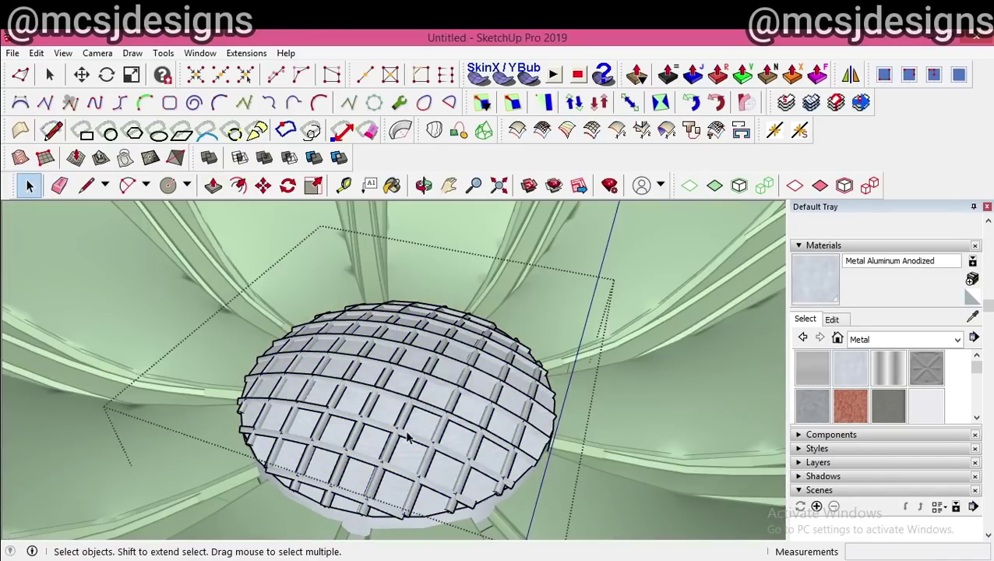
- Paint the dome faces with Translucent Glass Gray from Glass and Mirrors
{"action": "triple_click", "coordinate": [420, 429]}
{"action": "left_click", "coordinate": [956, 339]}
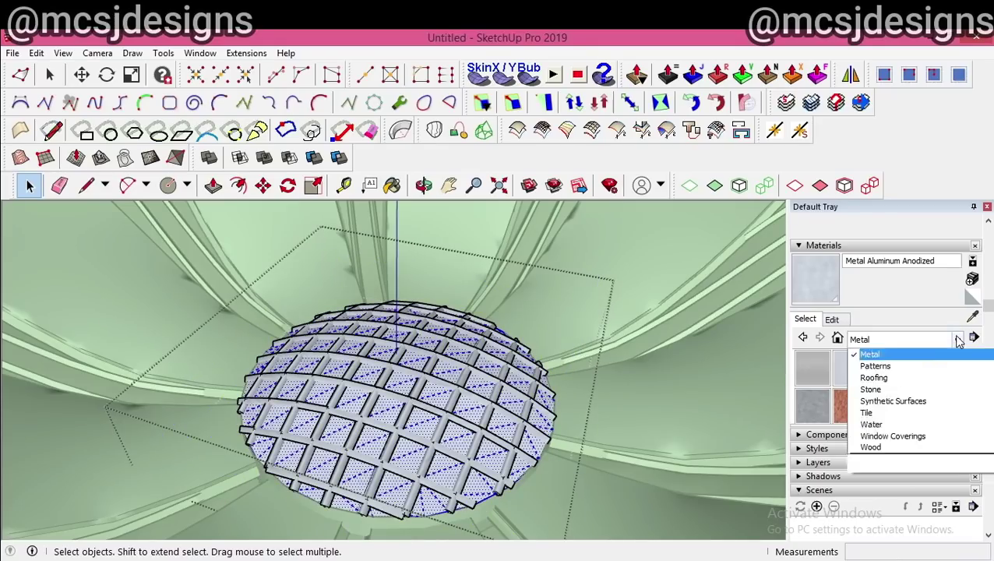
{"action": "left_click", "coordinate": [874, 412]}
{"action": "left_click", "coordinate": [925, 405]}
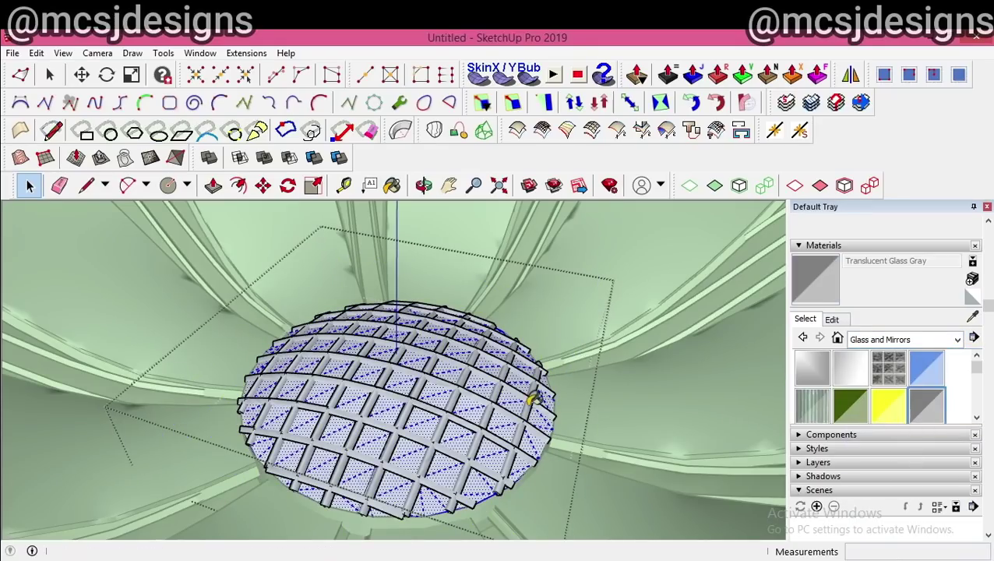
{"action": "scroll", "coordinate": [472, 377], "scroll_direction": "down", "scroll_amount": 3}
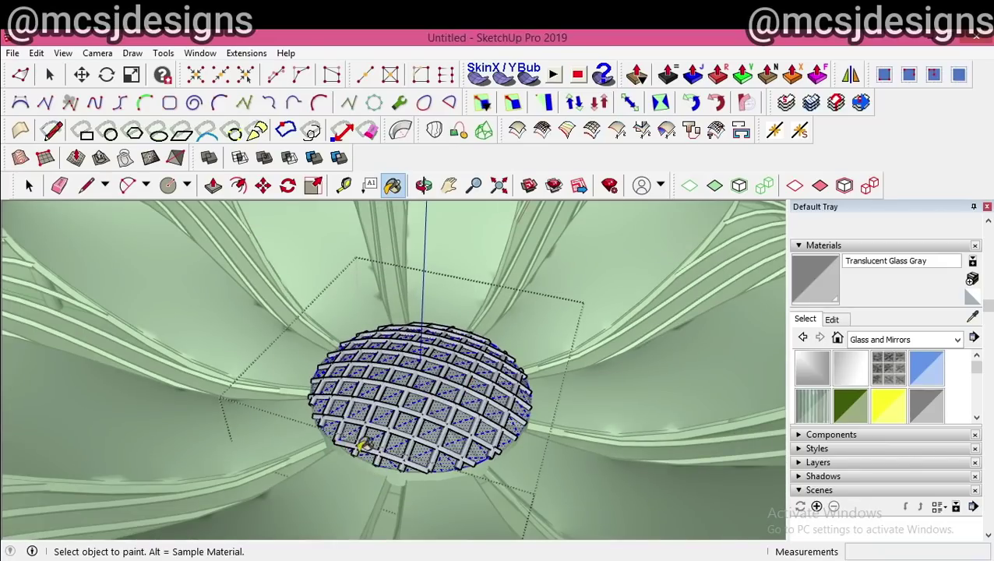
{"action": "left_click", "coordinate": [342, 441]}
{"action": "key", "text": "space"}
- Temporarily hide the glass dome to check underneath, then unhide it
{"action": "scroll", "coordinate": [365, 455], "scroll_direction": "up", "scroll_amount": 5}
{"action": "left_click", "coordinate": [374, 463]}
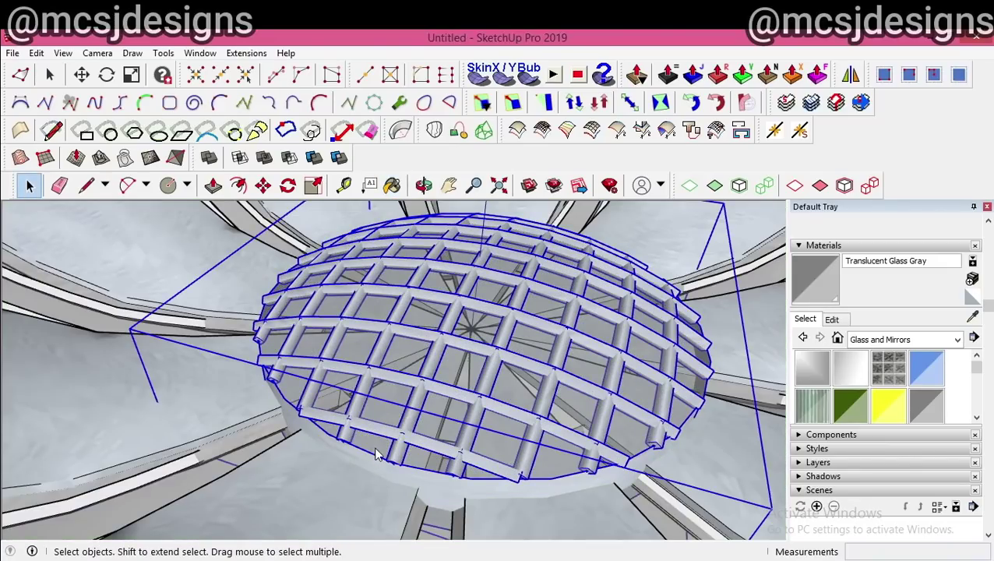
{"action": "right_click", "coordinate": [375, 464]}
{"action": "left_click", "coordinate": [421, 80]}
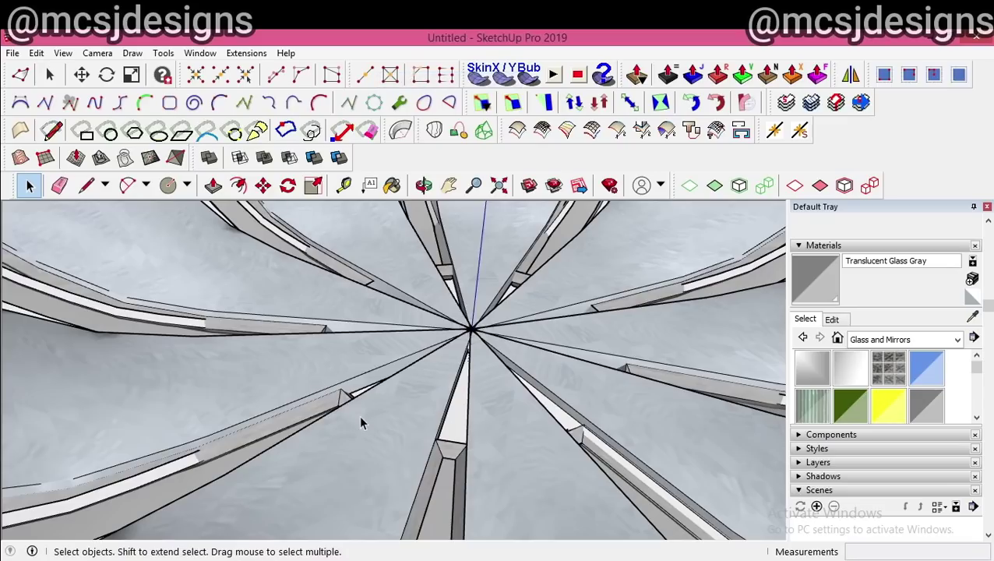
{"action": "left_click", "coordinate": [448, 441]}
{"action": "key", "text": "shift+h"}
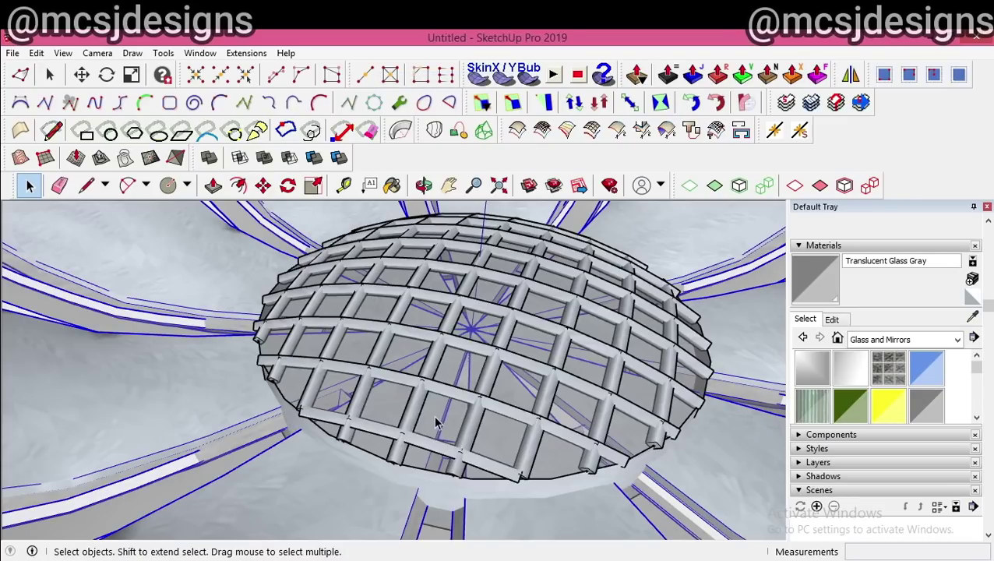
- Re-enter the dome group and start Pipe Along Path on its rim edge
{"action": "left_click", "coordinate": [434, 461]}
{"action": "double_click", "coordinate": [435, 461]}
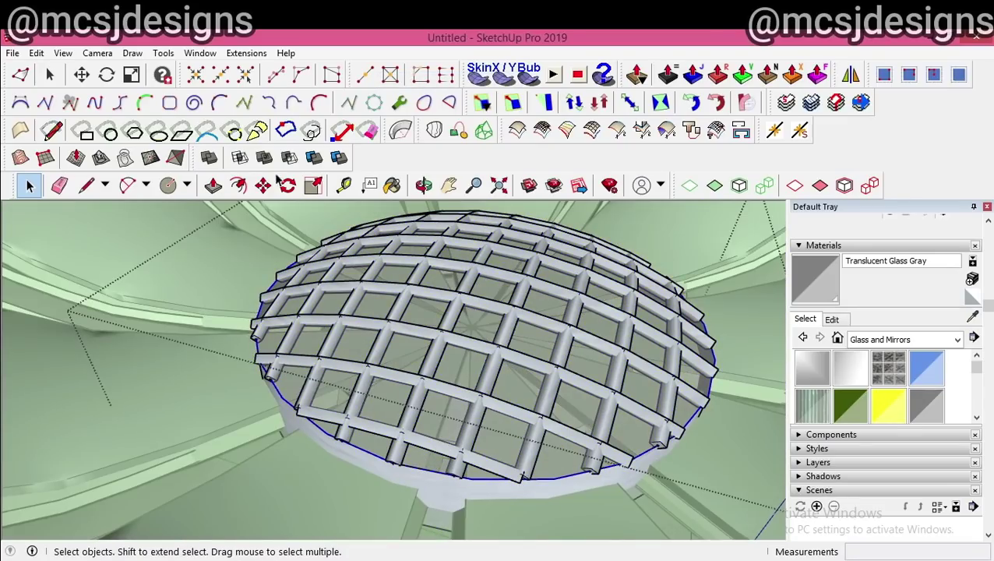
{"action": "left_click", "coordinate": [248, 55]}
{"action": "left_click", "coordinate": [269, 117]}
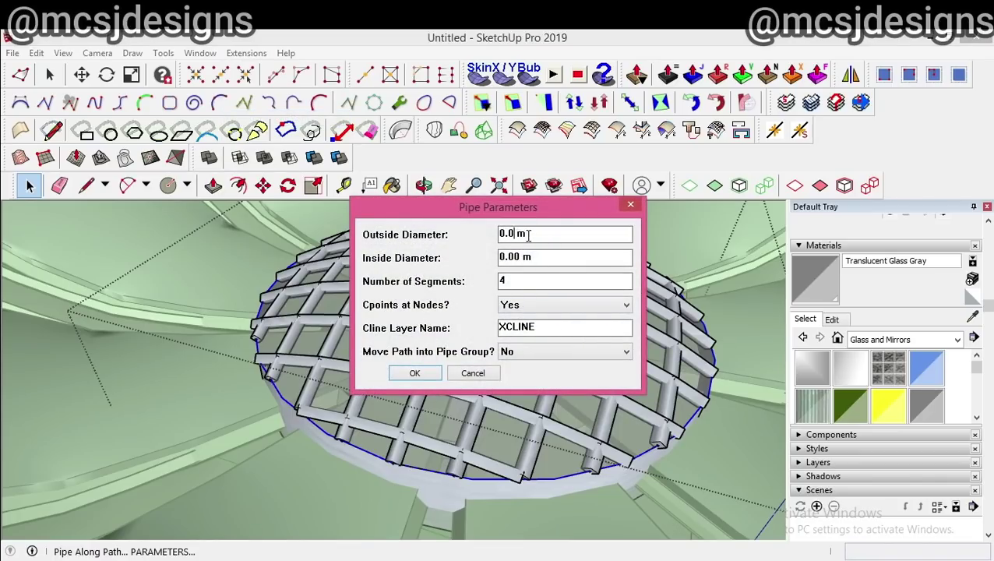
- Confirm the Pipe Parameters to create the rim pipe, then view the whole flower
{"action": "key", "text": "Return"}
{"action": "scroll", "coordinate": [499, 366], "scroll_direction": "down", "scroll_amount": 3}
{"action": "scroll", "coordinate": [514, 404], "scroll_direction": "down", "scroll_amount": 3}
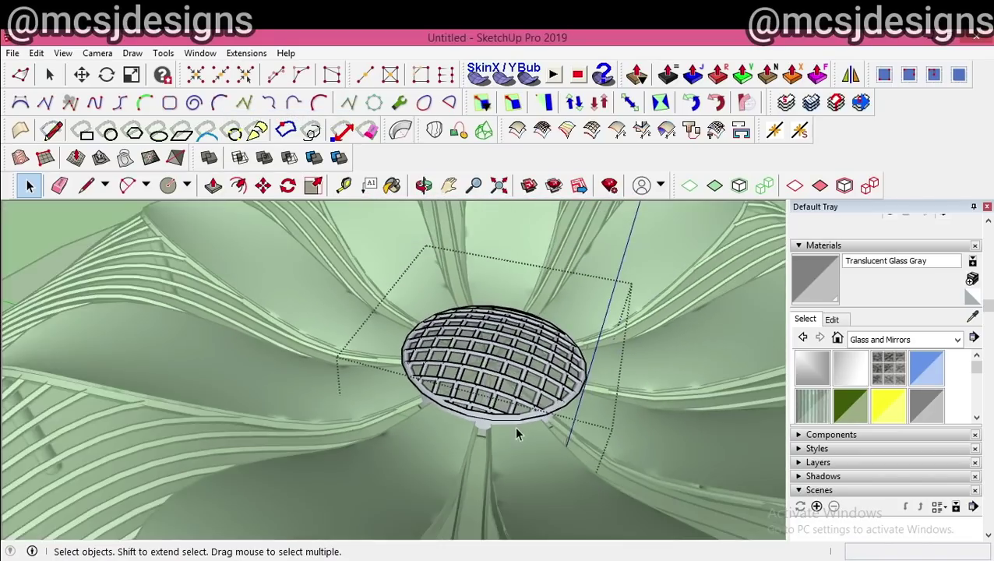
{"action": "scroll", "coordinate": [498, 374], "scroll_direction": "up", "scroll_amount": 3}
{"action": "mouse_move", "coordinate": [156, 263]}
{"action": "middle_mouse_down"}
{"action": "mouse_move", "coordinate": [417, 366]}
{"action": "mouse_move", "coordinate": [478, 419]}
{"action": "mouse_move", "coordinate": [206, 390]}
{"action": "mouse_move", "coordinate": [333, 503]}
{"action": "mouse_move", "coordinate": [476, 385]}
{"action": "middle_mouse_up"}
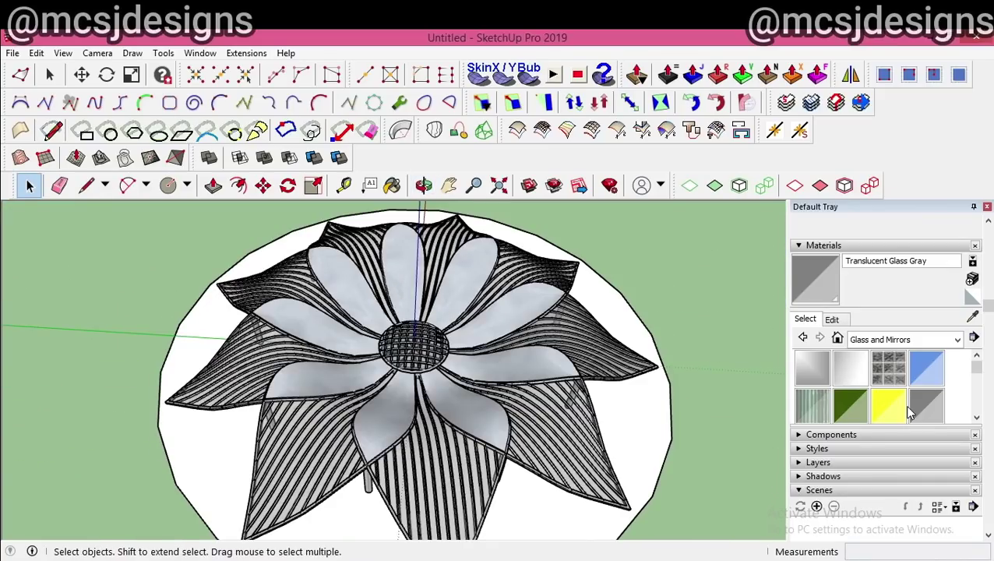
{"action": "left_click", "coordinate": [959, 341]}
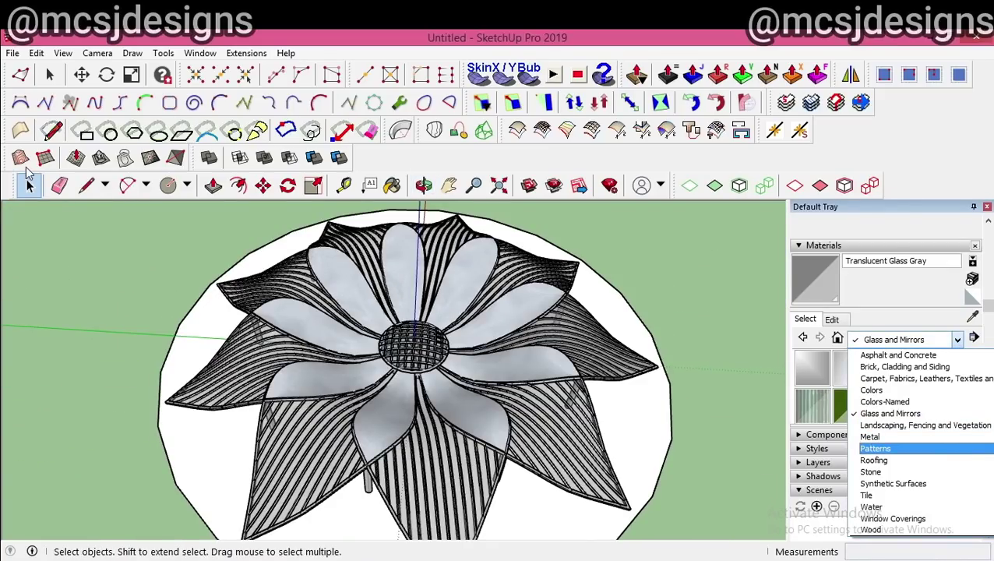
{"action": "mouse_move", "coordinate": [296, 370]}
{"action": "middle_mouse_down"}
{"action": "mouse_move", "coordinate": [303, 312]}
{"action": "mouse_move", "coordinate": [389, 358]}
{"action": "mouse_move", "coordinate": [413, 387]}
{"action": "mouse_move", "coordinate": [502, 376]}
{"action": "mouse_move", "coordinate": [299, 413]}
{"action": "mouse_move", "coordinate": [207, 442]}
{"action": "mouse_move", "coordinate": [168, 397]}
{"action": "mouse_move", "coordinate": [288, 417]}
{"action": "mouse_move", "coordinate": [311, 405]}
{"action": "mouse_move", "coordinate": [262, 381]}
{"action": "mouse_move", "coordinate": [413, 459]}
{"action": "middle_mouse_up"}
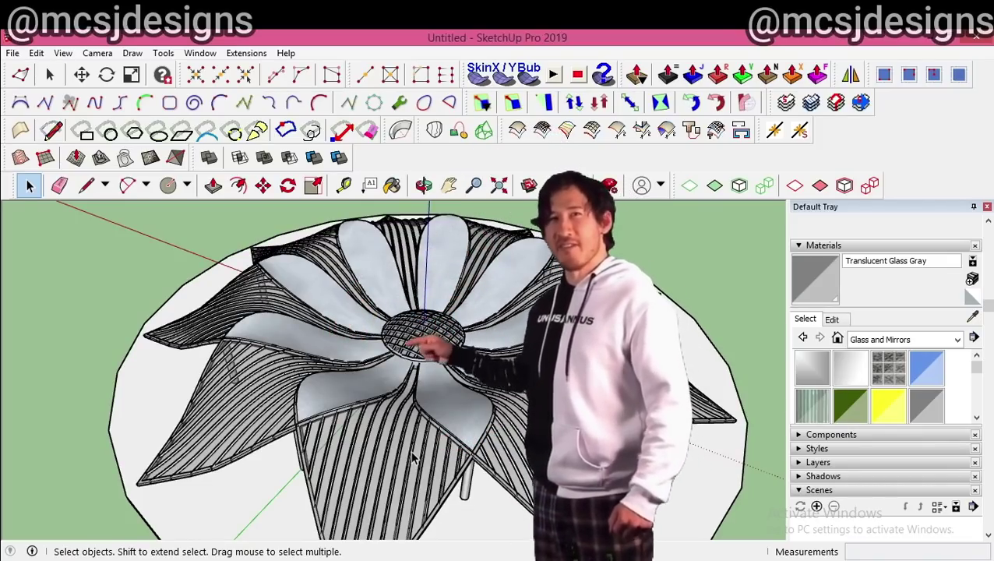
{"action": "middle_click_drag", "start_coordinate": [399, 470], "coordinate": [397, 450]}
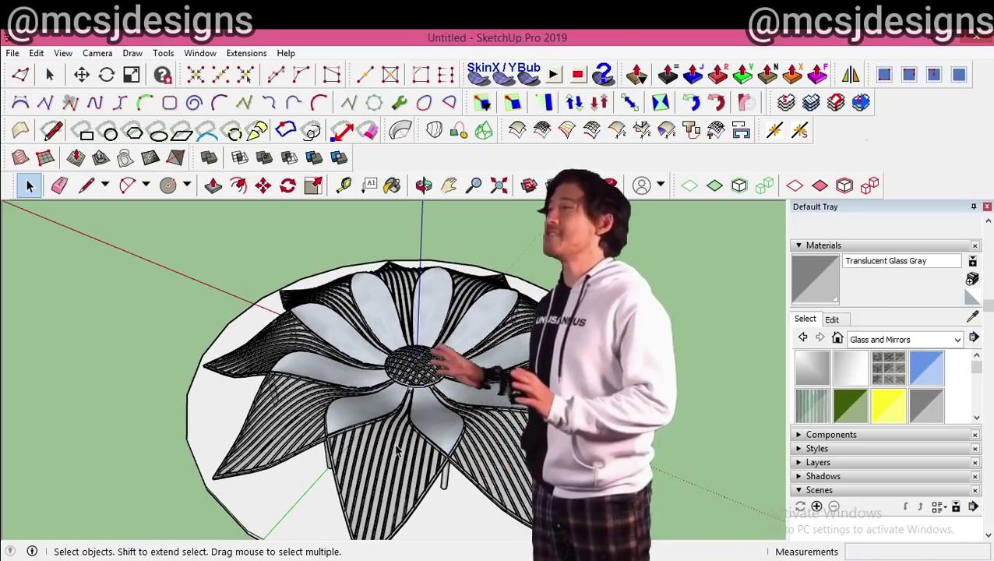
{"action": "mouse_move", "coordinate": [399, 450]}
{"action": "middle_mouse_down"}
{"action": "mouse_move", "coordinate": [385, 544]}
{"action": "mouse_move", "coordinate": [401, 467]}
{"action": "middle_mouse_up"}
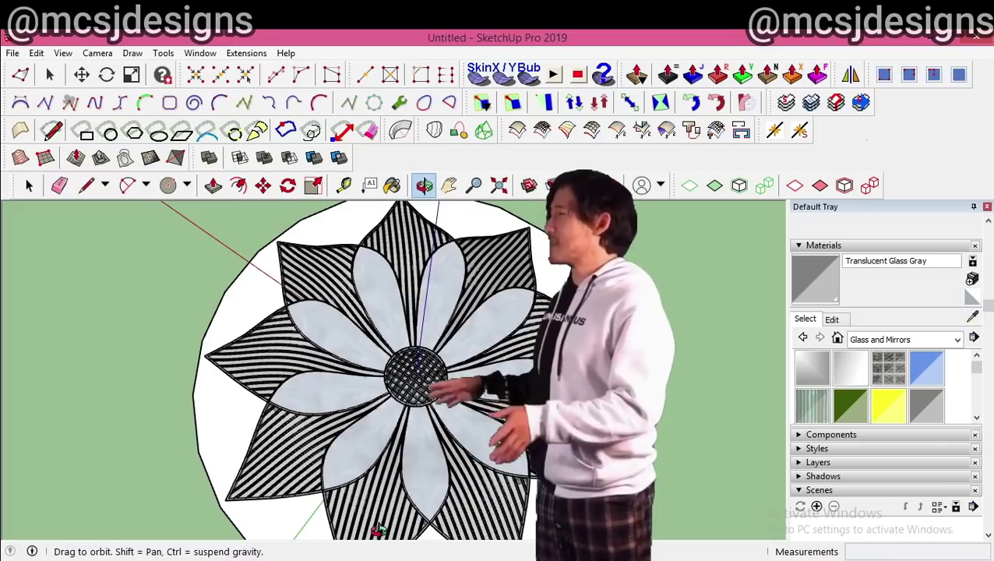
{"action": "scroll", "coordinate": [408, 424], "scroll_direction": "down", "scroll_amount": 2}
{"action": "mouse_move", "coordinate": [411, 428]}
{"action": "middle_mouse_down"}
{"action": "mouse_move", "coordinate": [356, 413]}
{"action": "mouse_move", "coordinate": [398, 415]}
{"action": "middle_mouse_up"}
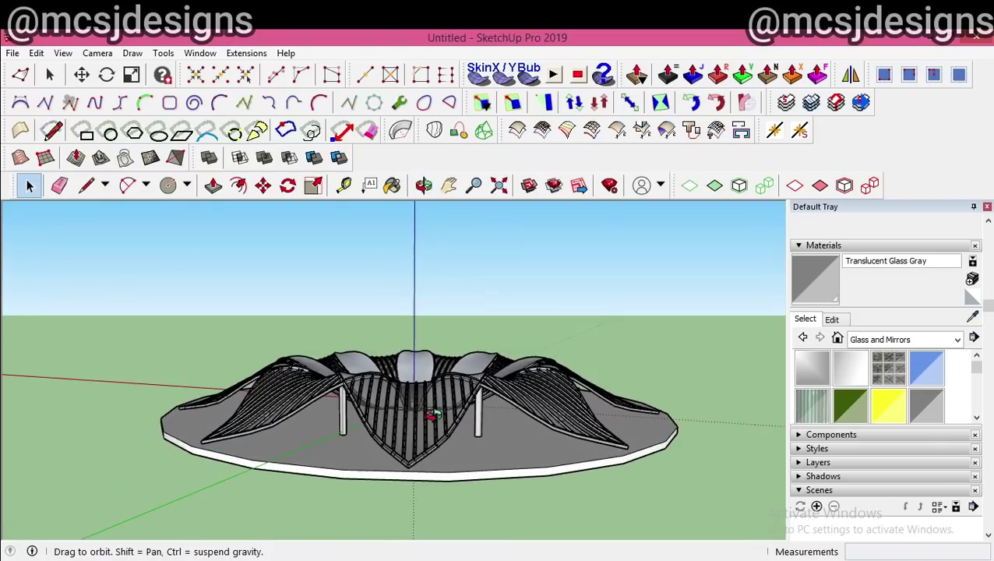